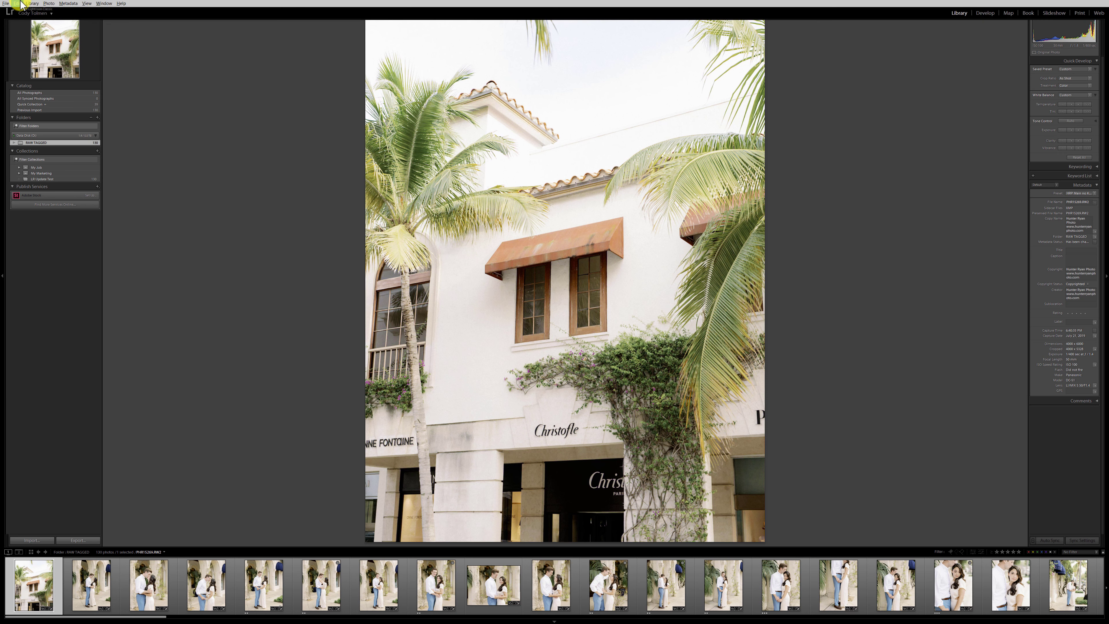
# Select all 130 photos in the Library and discard their 1:1 previews.
pyautogui.click(203, 214)
pyautogui.hotkey('ctrl', 'a')
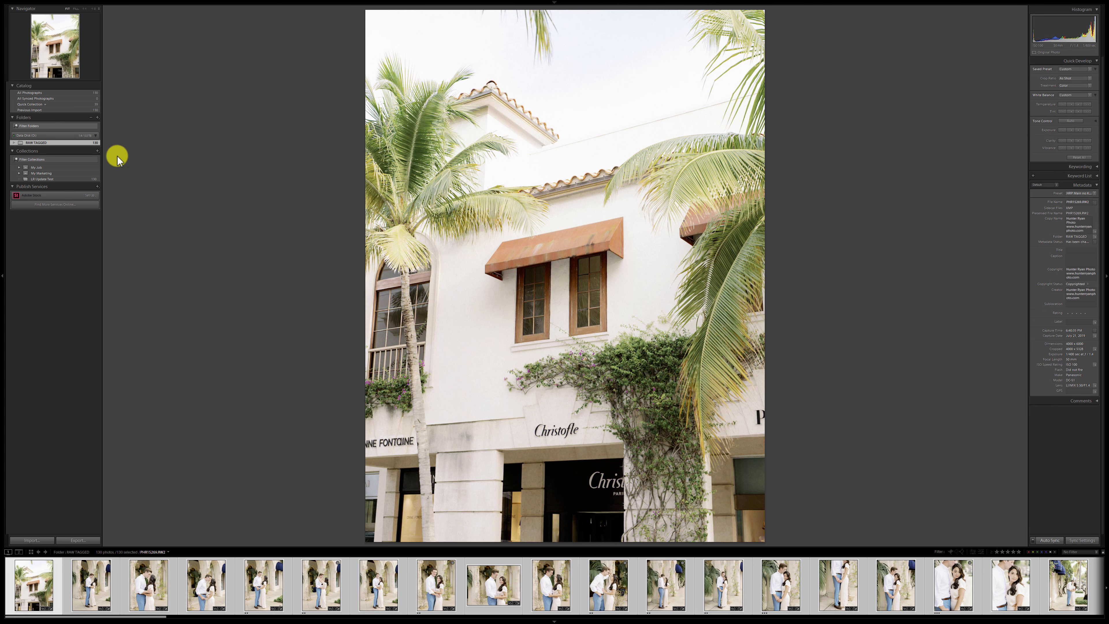
pyautogui.click(20, 4)
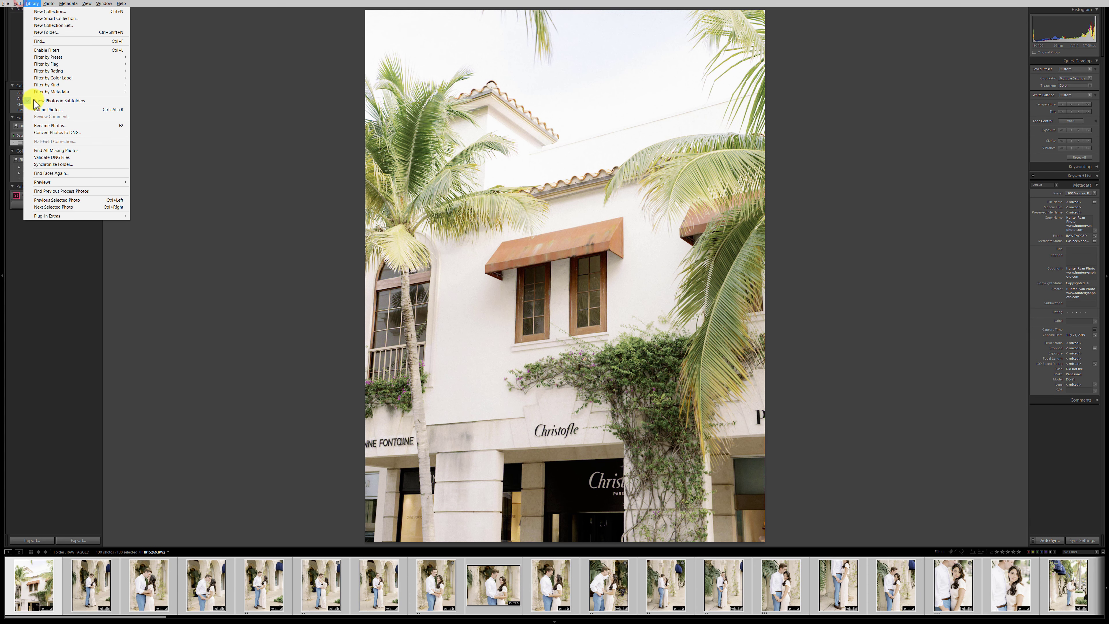
pyautogui.moveTo(76, 182)
pyautogui.click(165, 195)
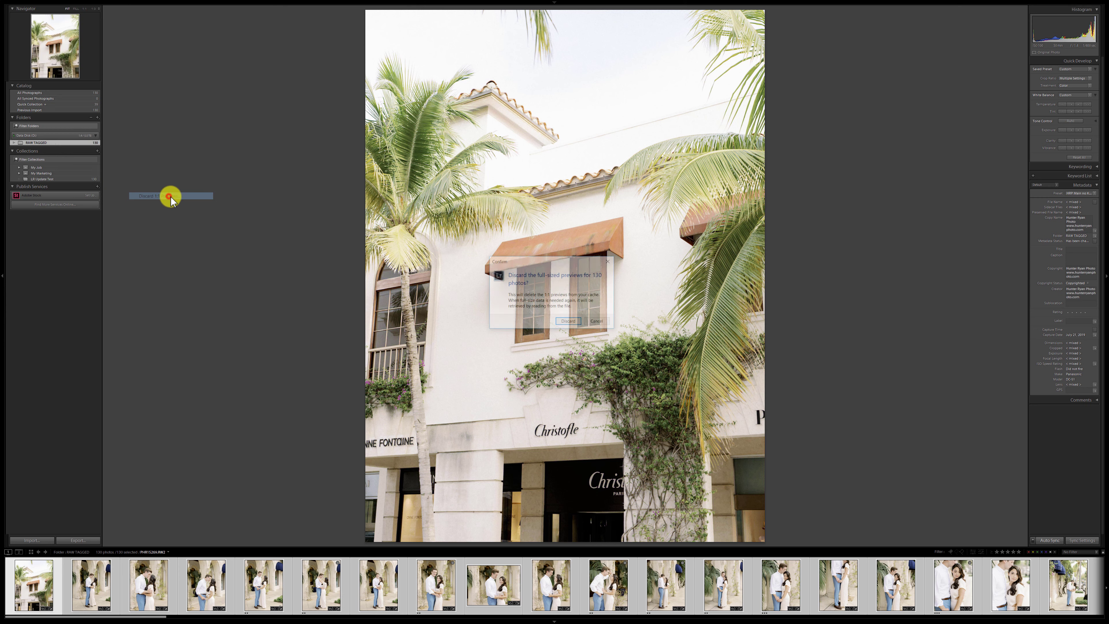
pyautogui.click(568, 321)
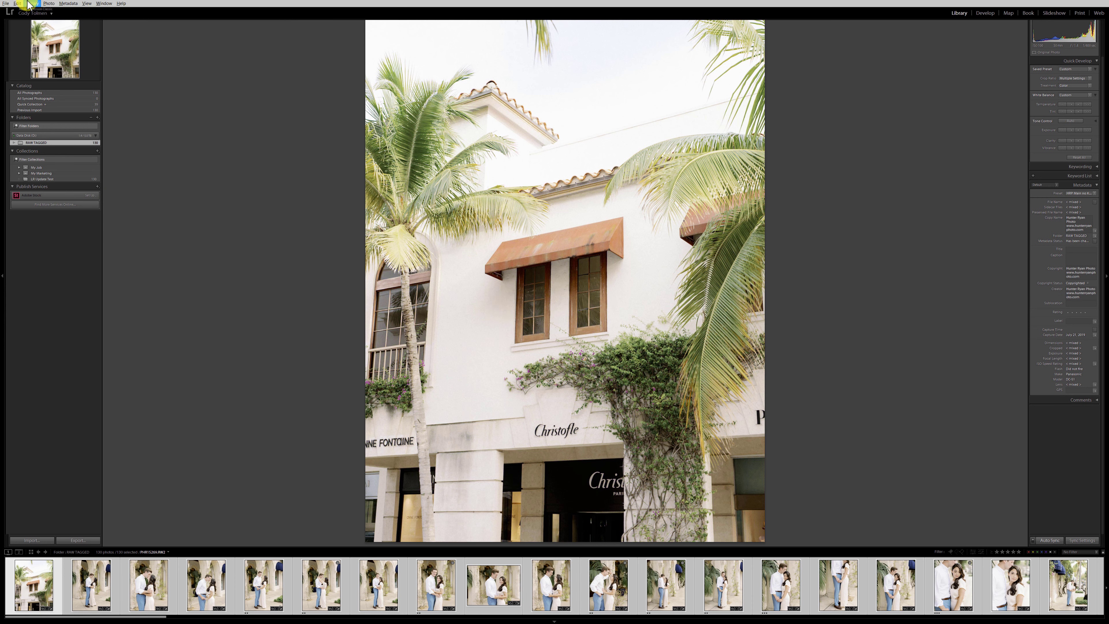
# Discard the Smart Previews for all 130 photos as well.
pyautogui.click(31, 3)
pyautogui.moveTo(91, 182)
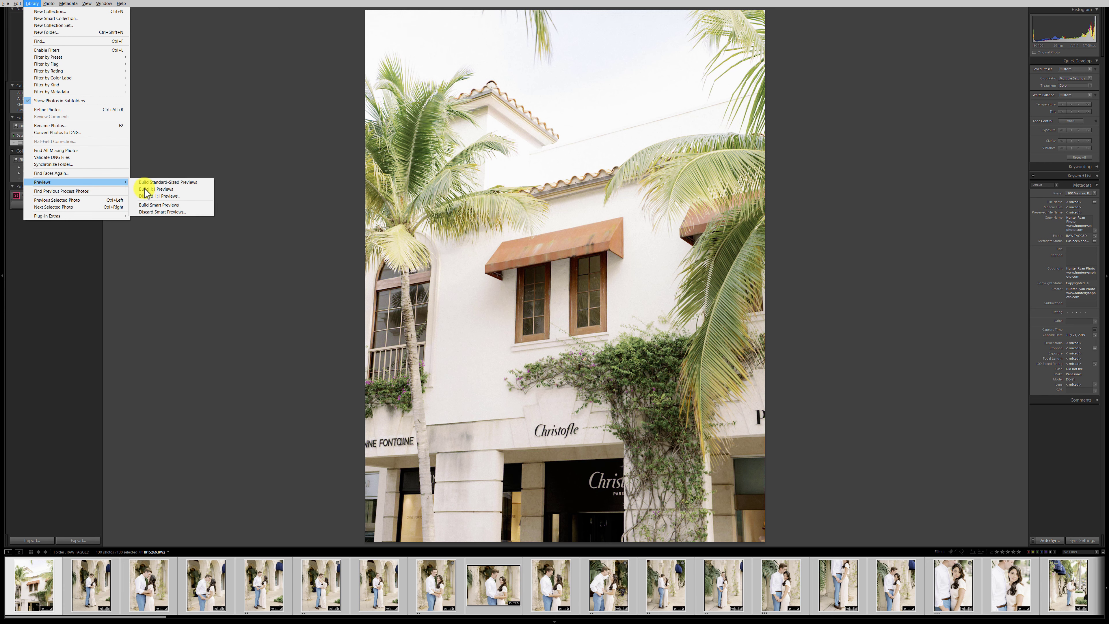
pyautogui.click(176, 212)
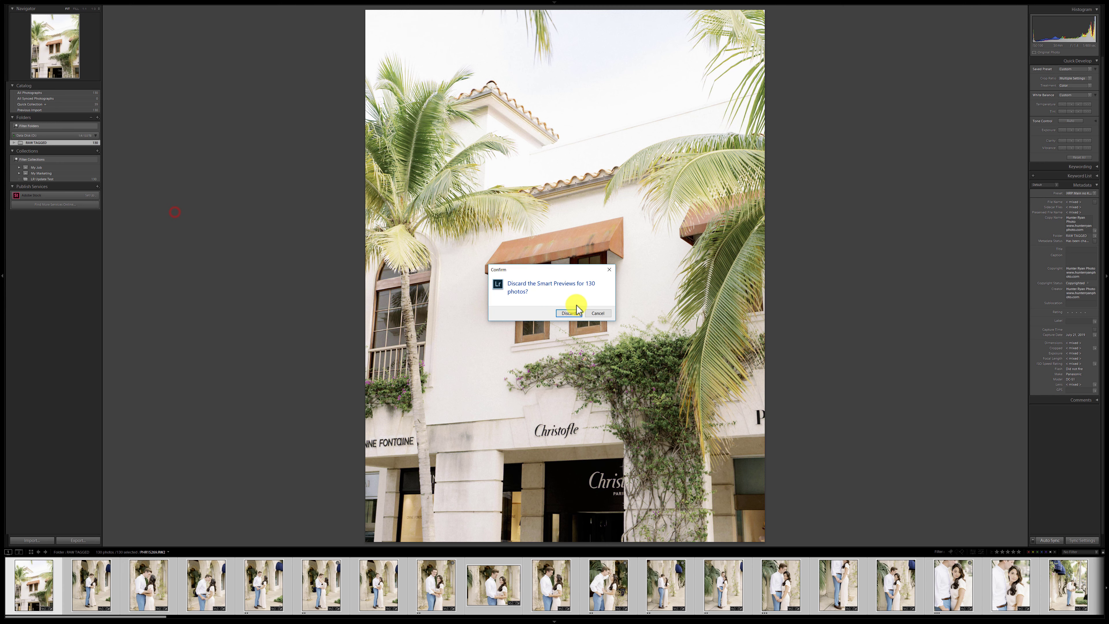
pyautogui.click(569, 315)
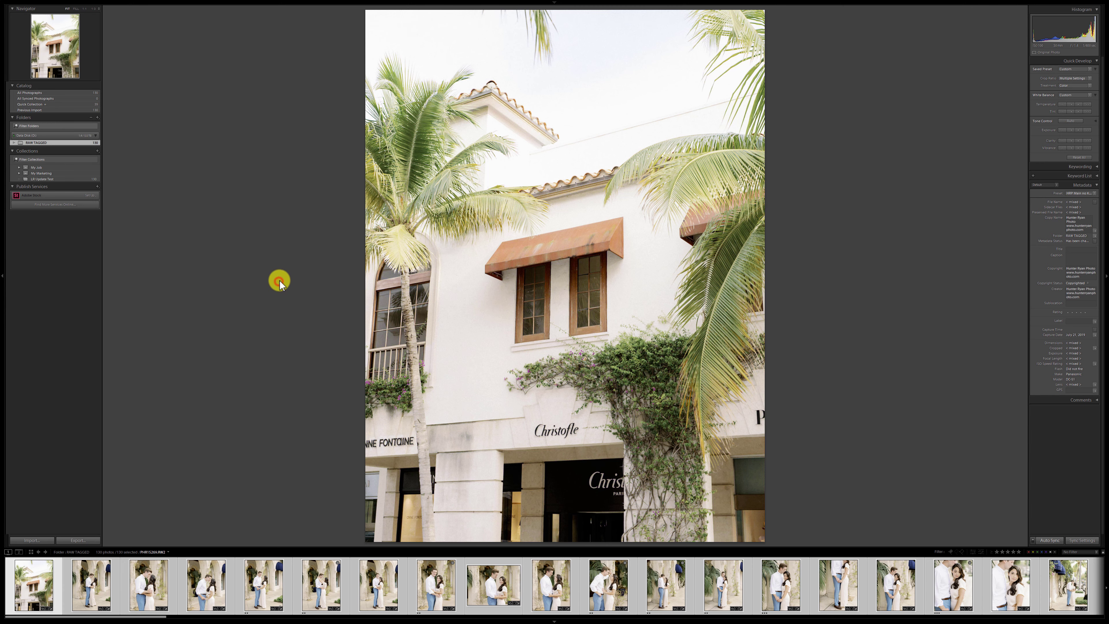
pyautogui.click(32, 4)
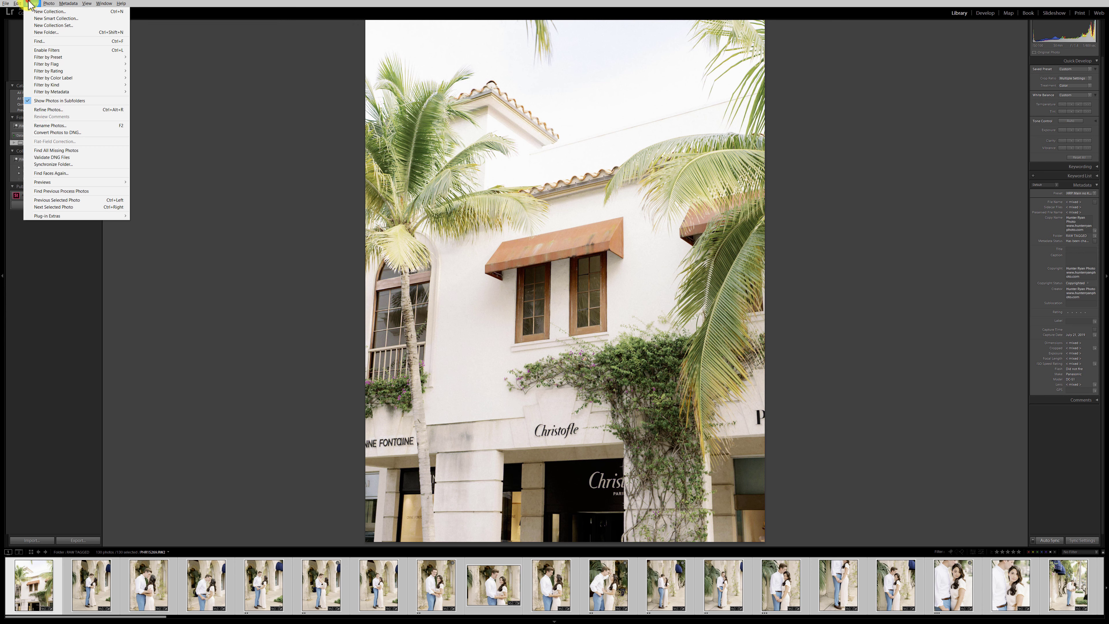
pyautogui.moveTo(114, 187)
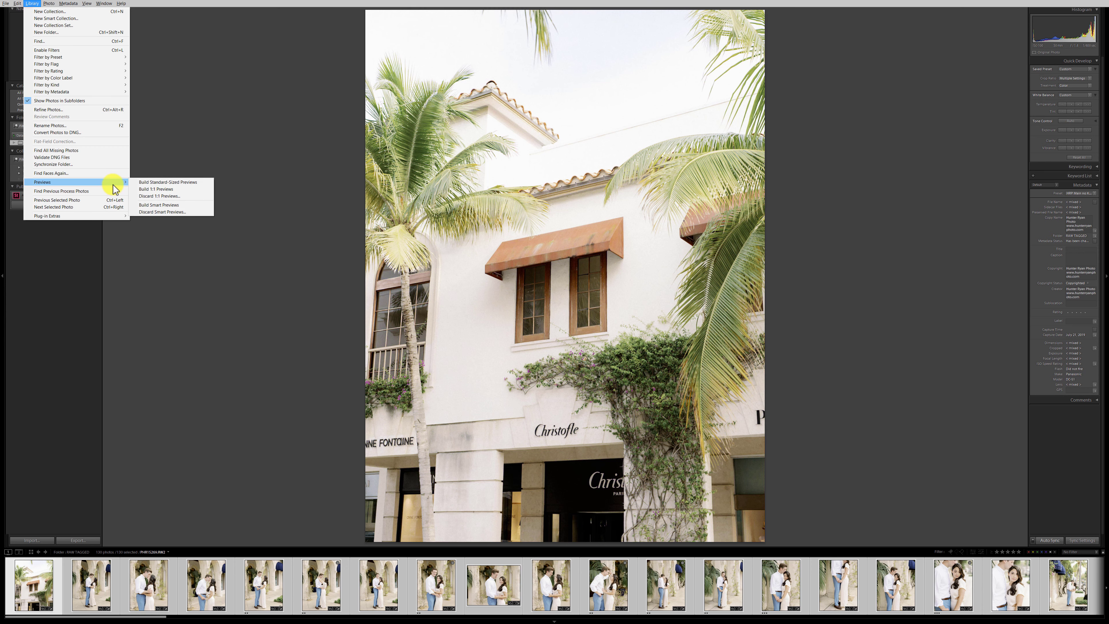
# Build 1:1 previews for all photos, timing the build on the stopwatch until 01:48.59.
pyautogui.click(159, 189)
pyautogui.hotkey('alt', 'Tab')
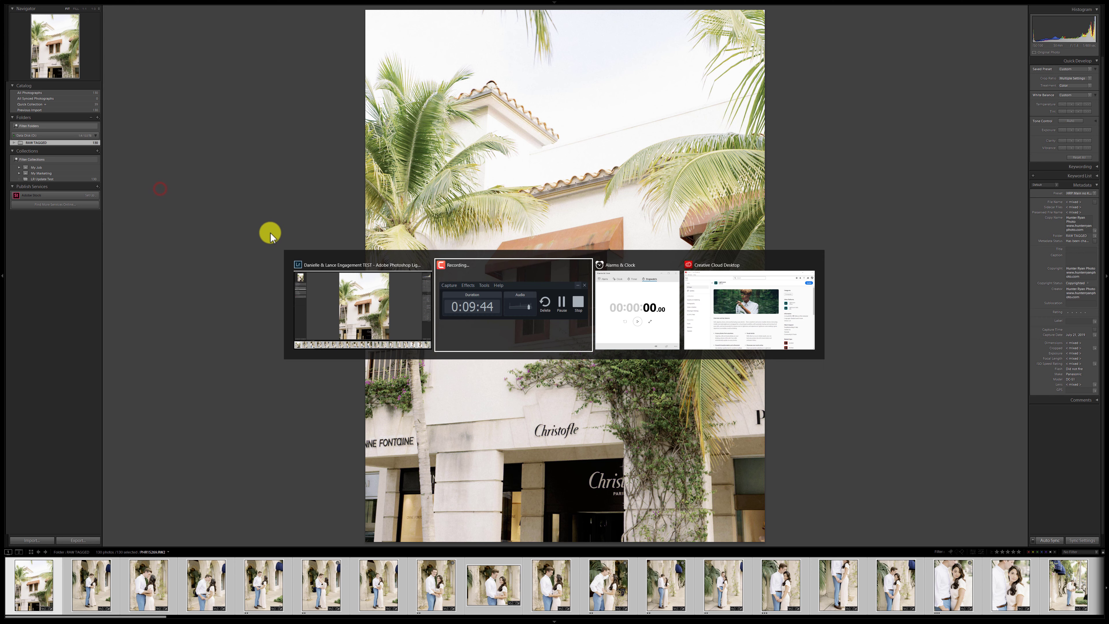
pyautogui.click(250, 240)
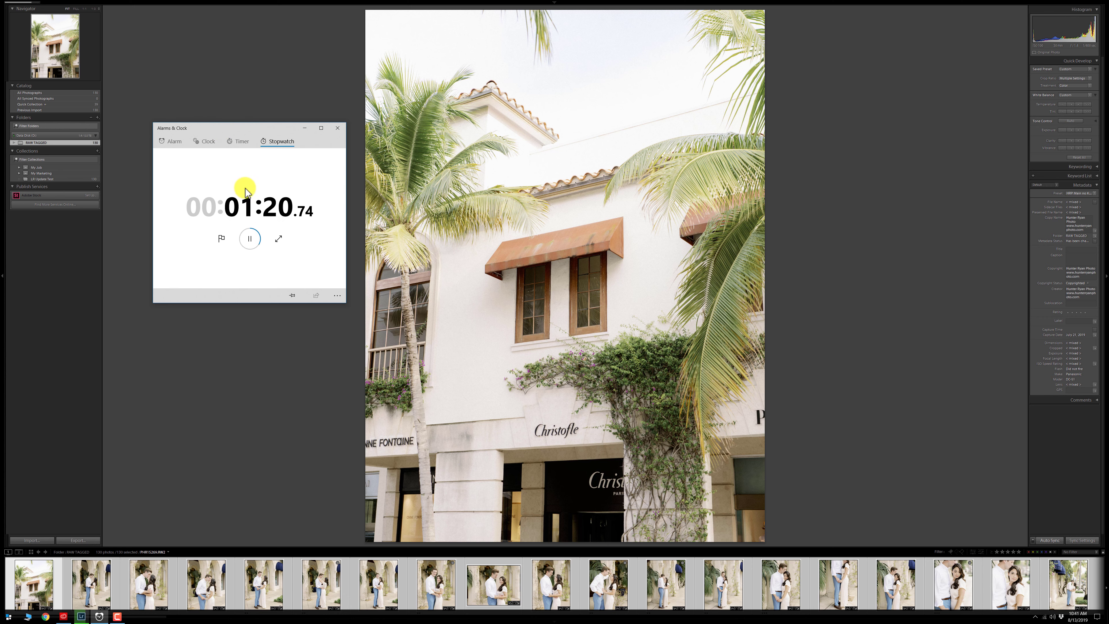
pyautogui.click(250, 238)
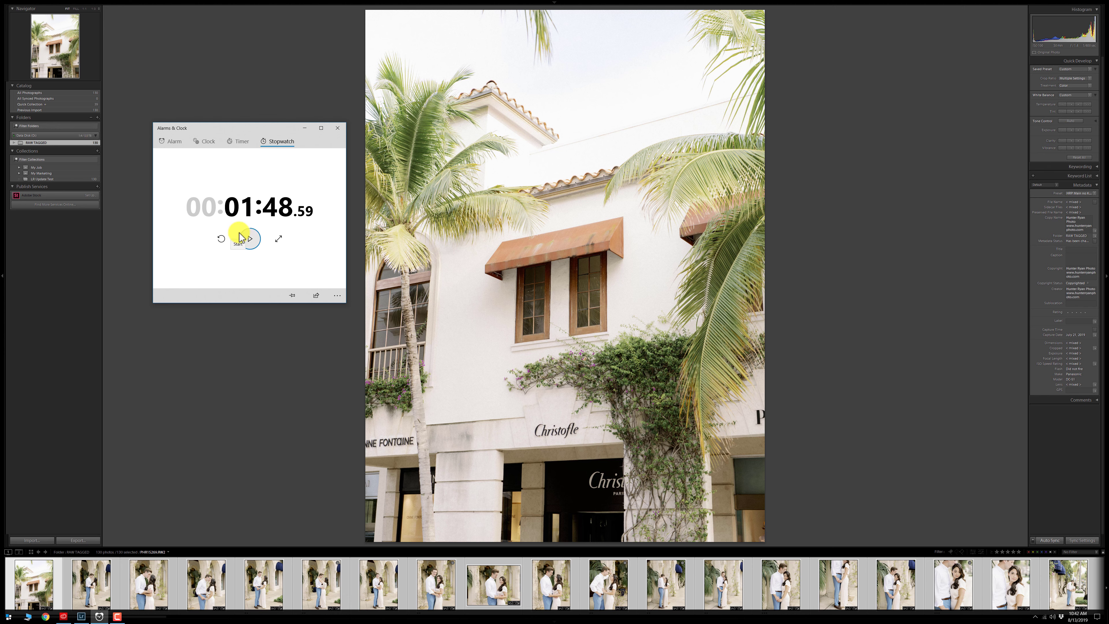
# Reset the stopwatch, then build Smart Previews for all photos and time it to 00:28.66.
pyautogui.click(221, 238)
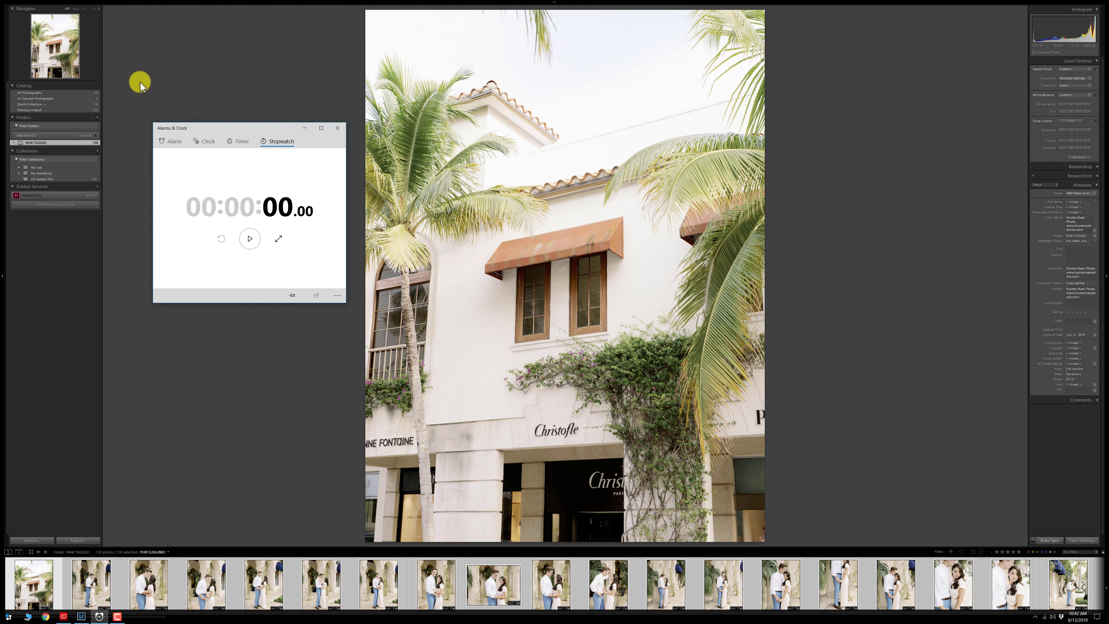
pyautogui.click(145, 85)
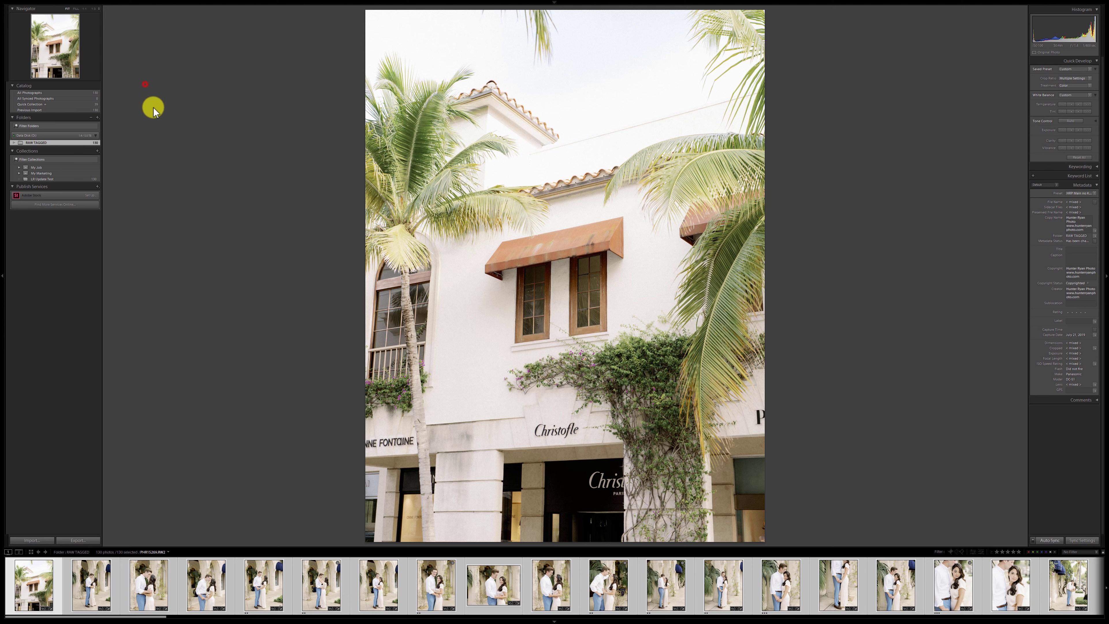
pyautogui.click(31, 4)
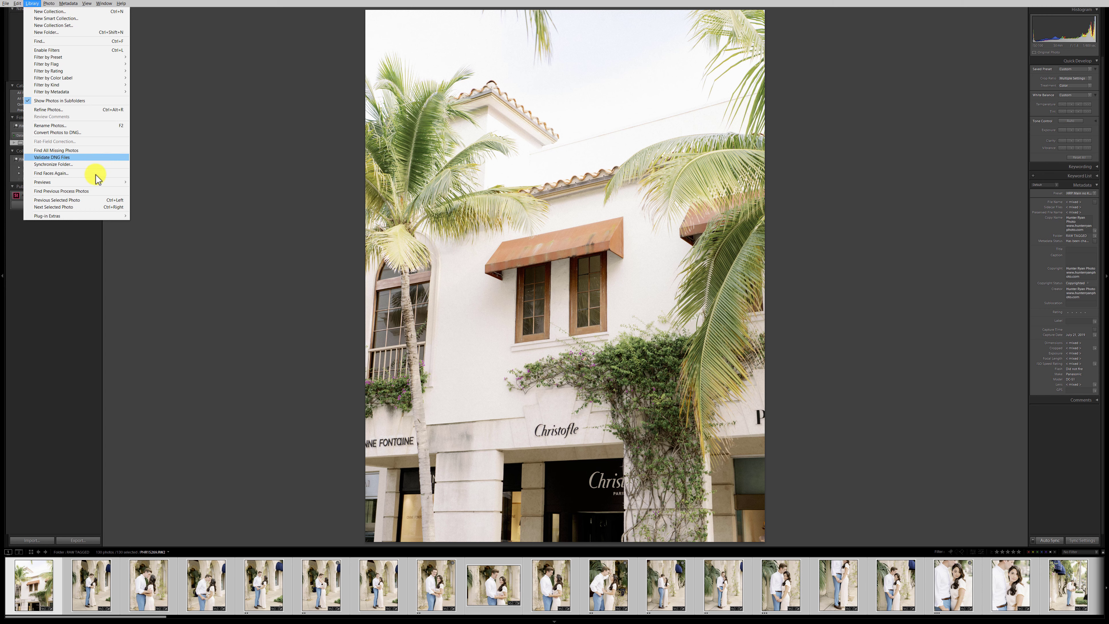
pyautogui.moveTo(106, 181)
pyautogui.click(157, 205)
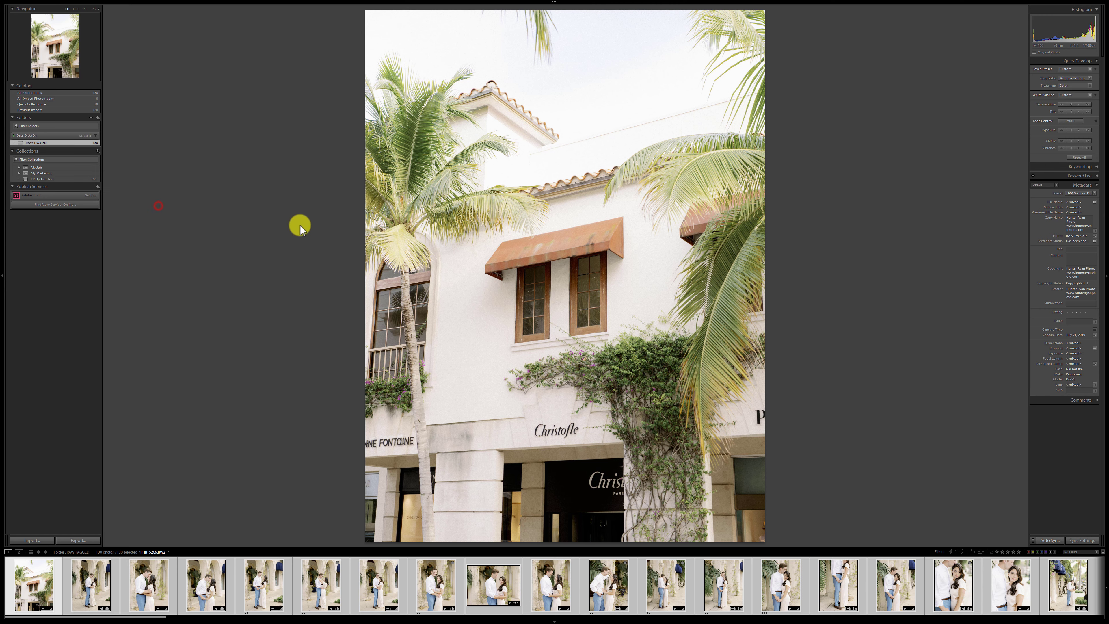
pyautogui.hotkey('alt', 'Tab')
pyautogui.click(249, 240)
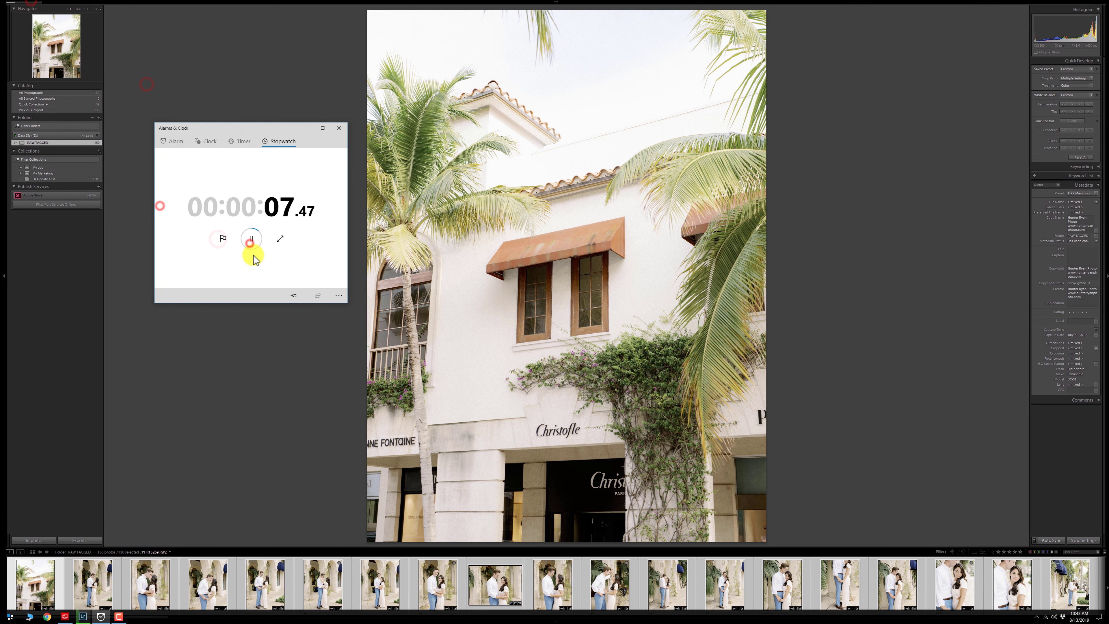
pyautogui.click(251, 239)
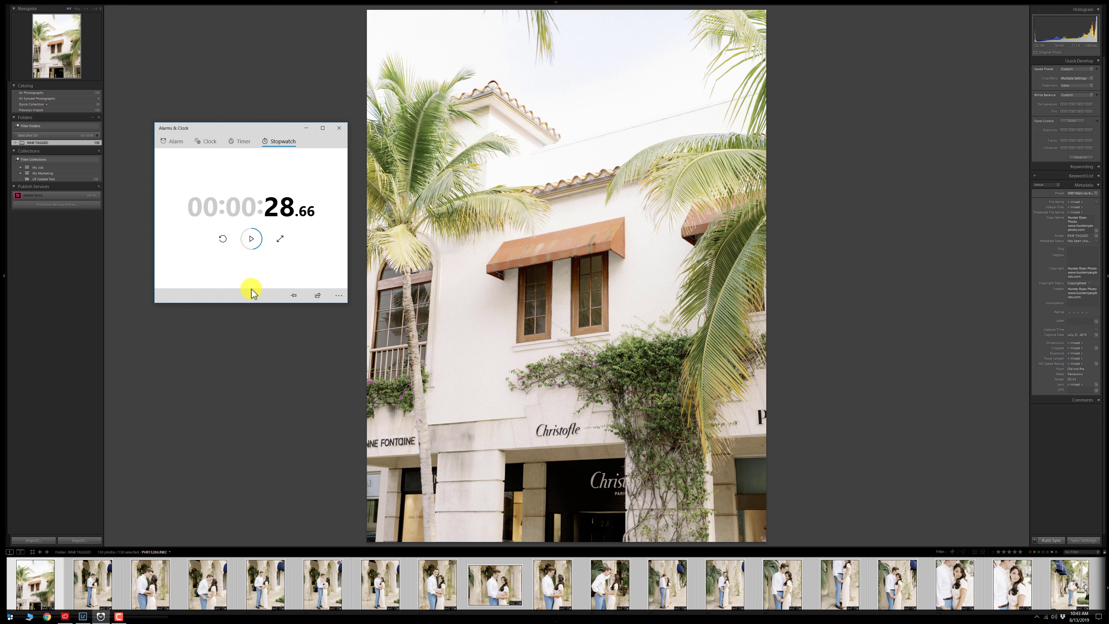
# Select only the first photo in the Library and start the stopwatch.
pyautogui.click(279, 104)
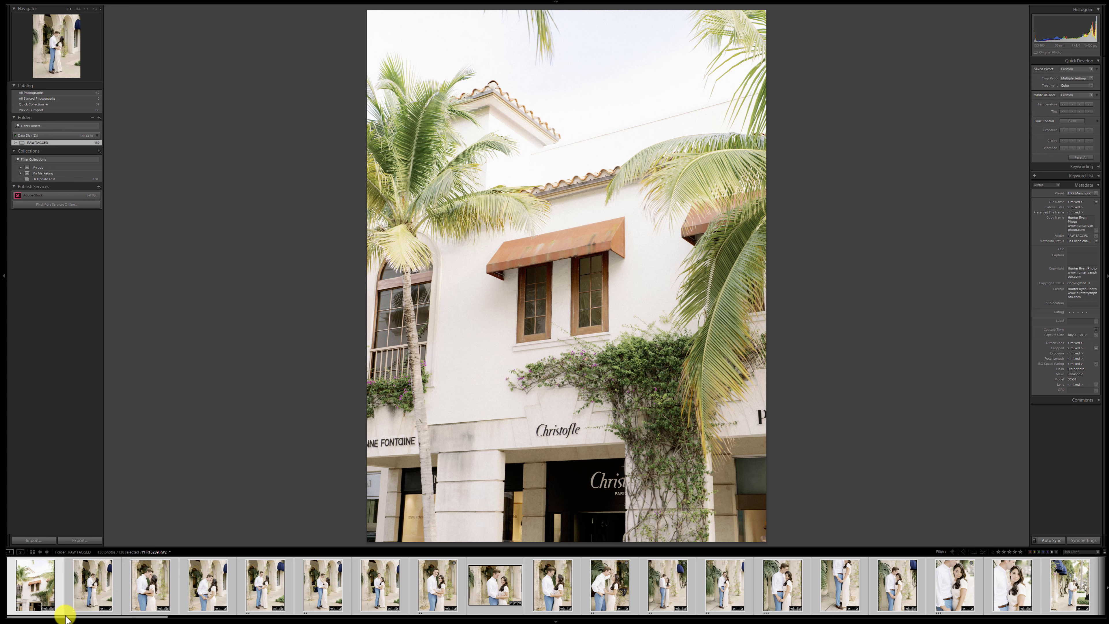
pyautogui.click(65, 617)
pyautogui.hotkey('ctrl', 'shift', 'd')
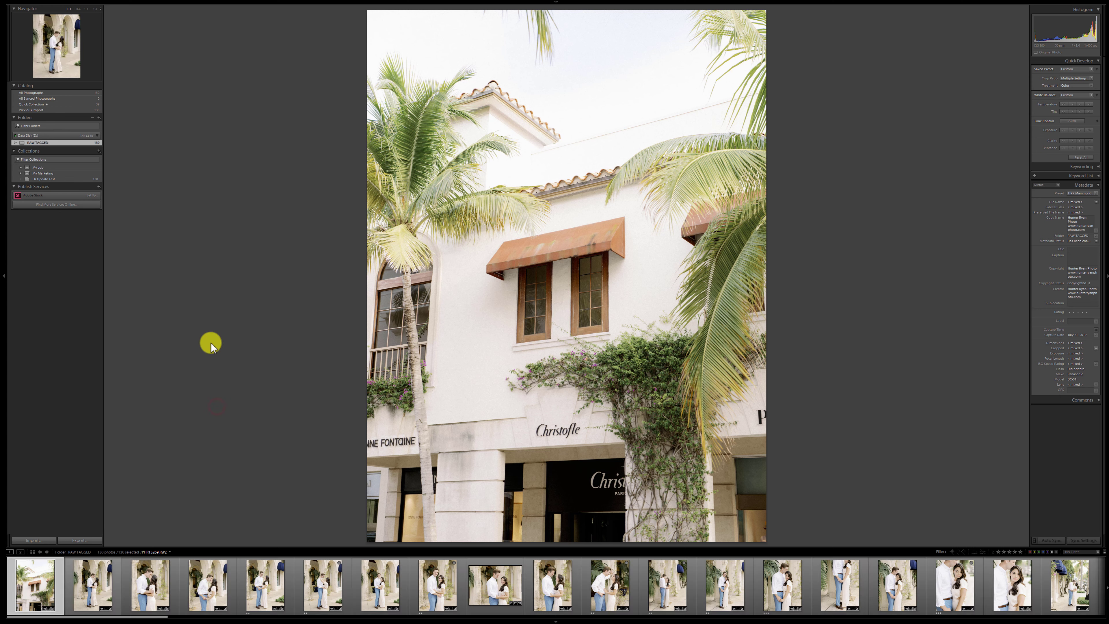
pyautogui.click(244, 348)
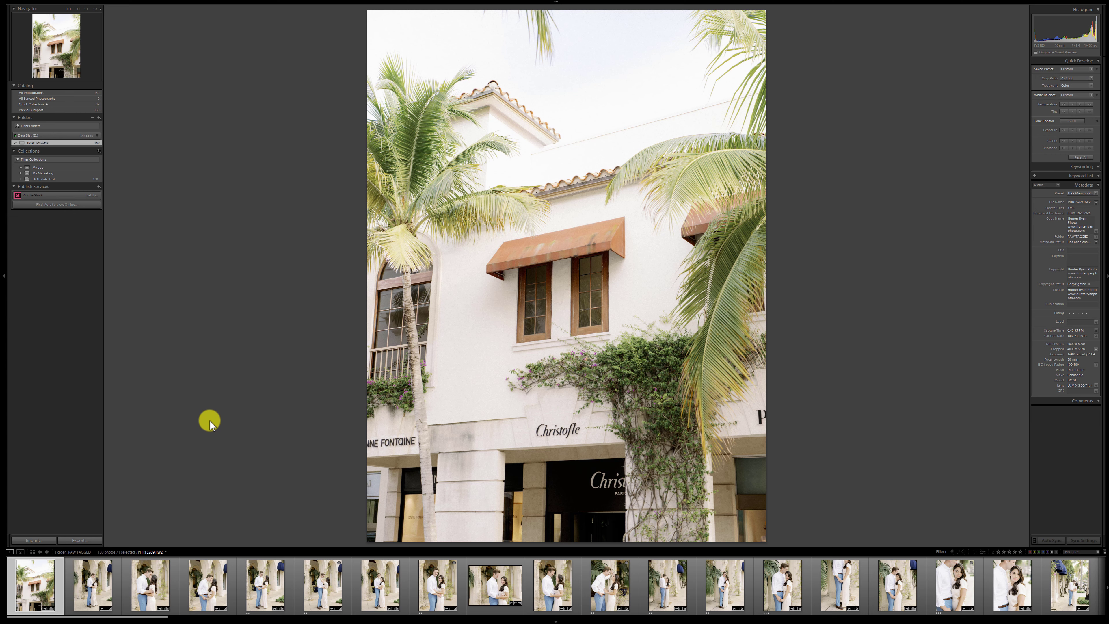
pyautogui.hotkey('alt', 'Tab')
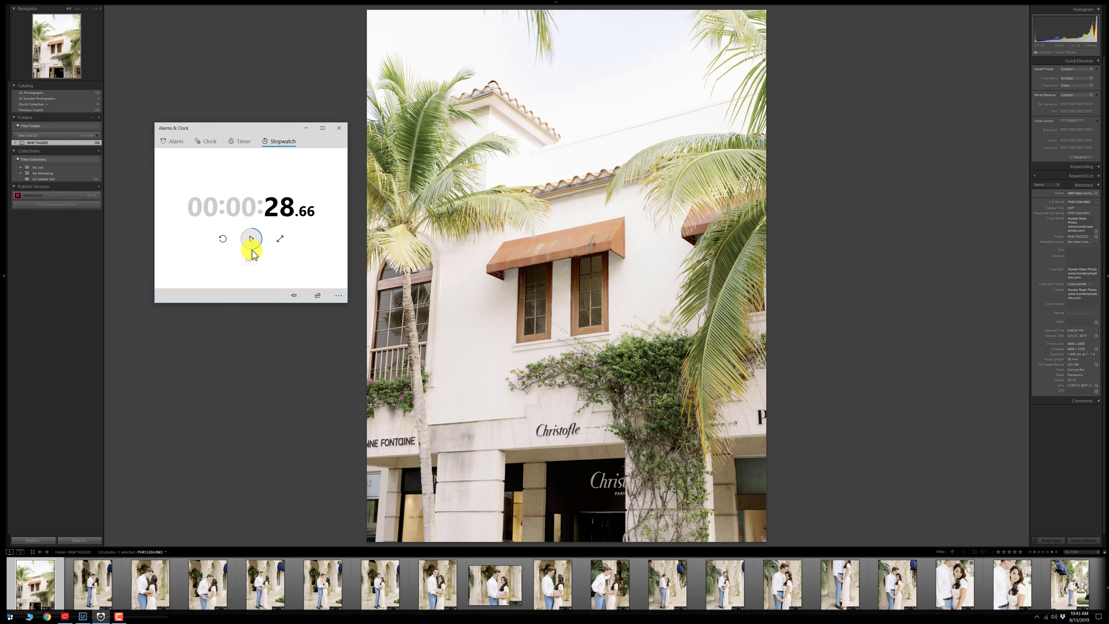
pyautogui.click(229, 399)
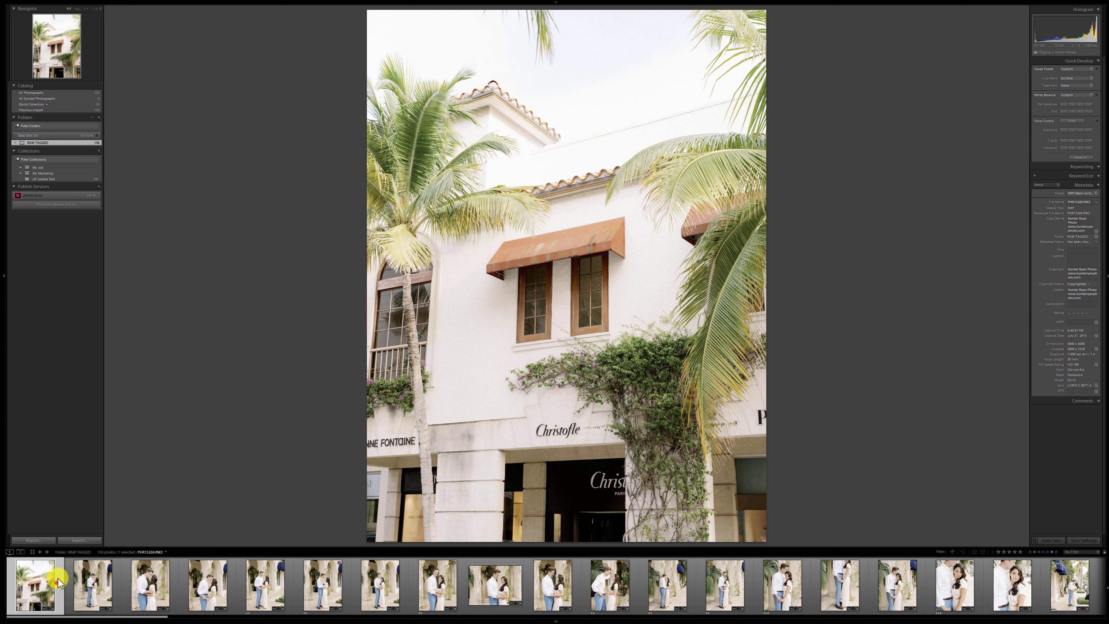
pyautogui.hotkey('alt', 'Tab')
pyautogui.click(251, 239)
# Step through the photos to the beach shots and stop the stopwatch at 01:21.53.
pyautogui.click(57, 576)
pyautogui.press('Right')
pyautogui.press('Right')
pyautogui.press('Right')
pyautogui.press('Right')
pyautogui.press('Right')
pyautogui.press('Right')
pyautogui.press('Right')
pyautogui.press('Right')
pyautogui.press('Right')
pyautogui.press('Right')
pyautogui.press('Right')
pyautogui.press('Right')
pyautogui.press('Right')
pyautogui.press('Right')
pyautogui.press('Right')
pyautogui.press('Right')
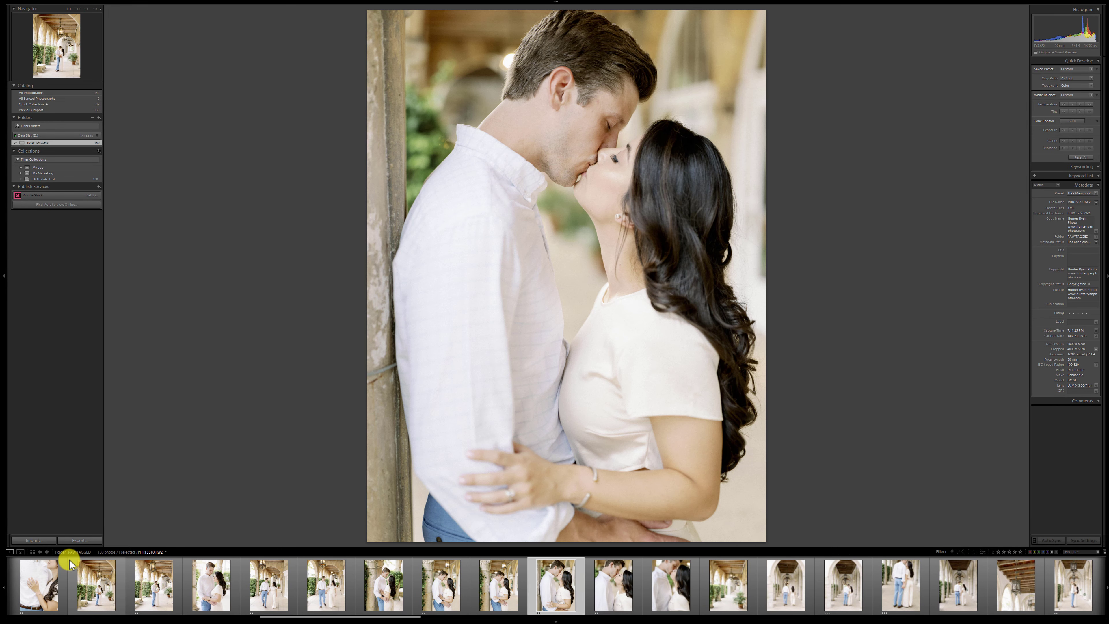
pyautogui.press('Right')
pyautogui.press('Right')
pyautogui.press('Right')
pyautogui.press('Right')
pyautogui.press('Right')
pyautogui.press('Right')
pyautogui.press('Right')
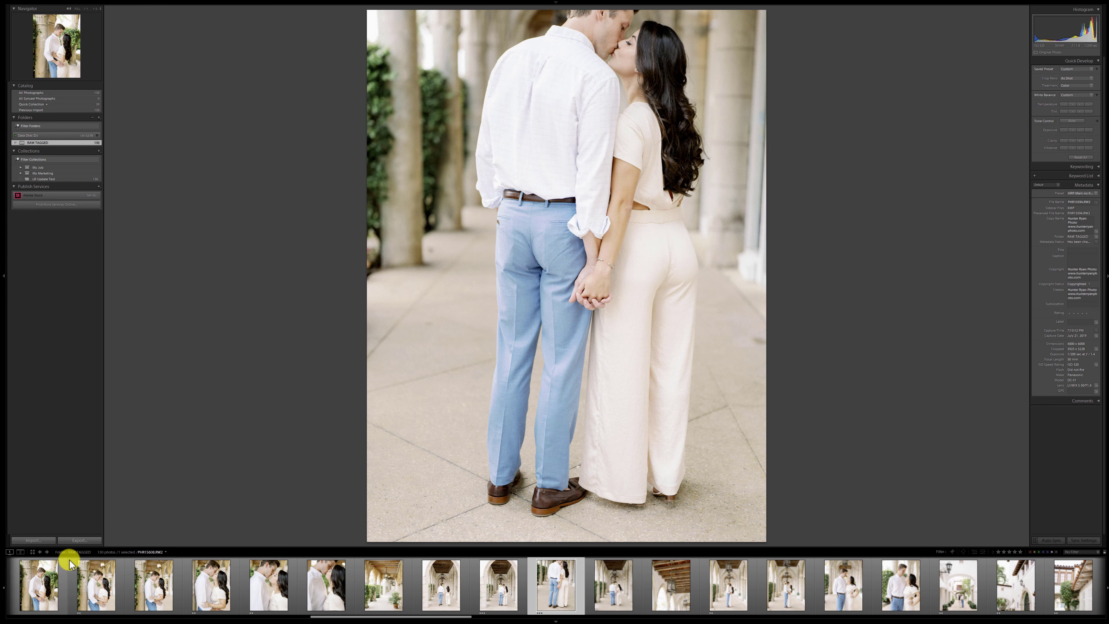
pyautogui.press('Right')
pyautogui.press('Right')
pyautogui.press('Right')
pyautogui.press('Right')
pyautogui.press('Right')
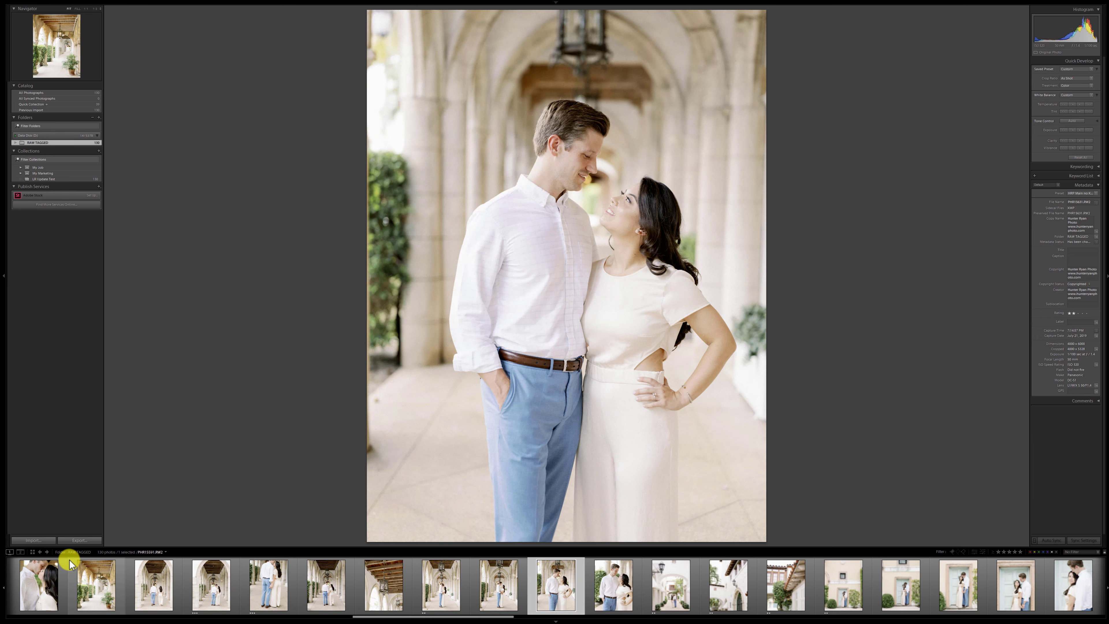
pyautogui.press('Right')
pyautogui.press('Right')
pyautogui.press('Right')
pyautogui.press('Right')
pyautogui.press('Right')
pyautogui.press('Right')
pyautogui.press('Right')
pyautogui.press('Right')
pyautogui.press('Right')
pyautogui.press('Right')
pyautogui.press('Right')
pyautogui.press('Right')
pyautogui.press('Right')
pyautogui.press('Right')
pyautogui.press('Right')
pyautogui.press('Right')
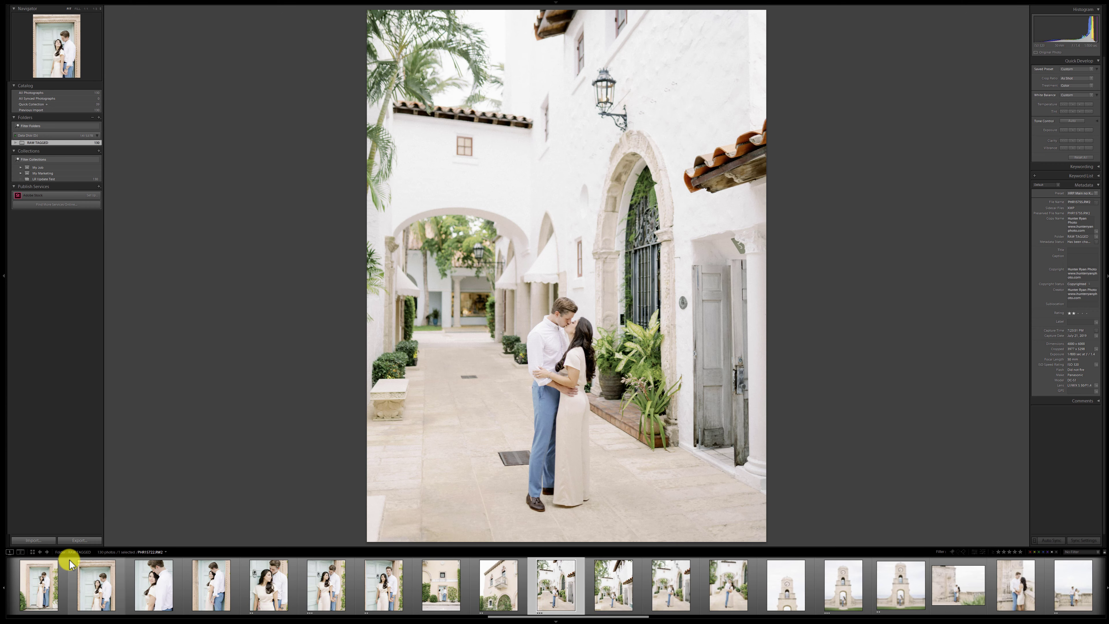
pyautogui.press('Right')
pyautogui.press('Right')
pyautogui.press('Right')
pyautogui.press('Right')
pyautogui.press('Right')
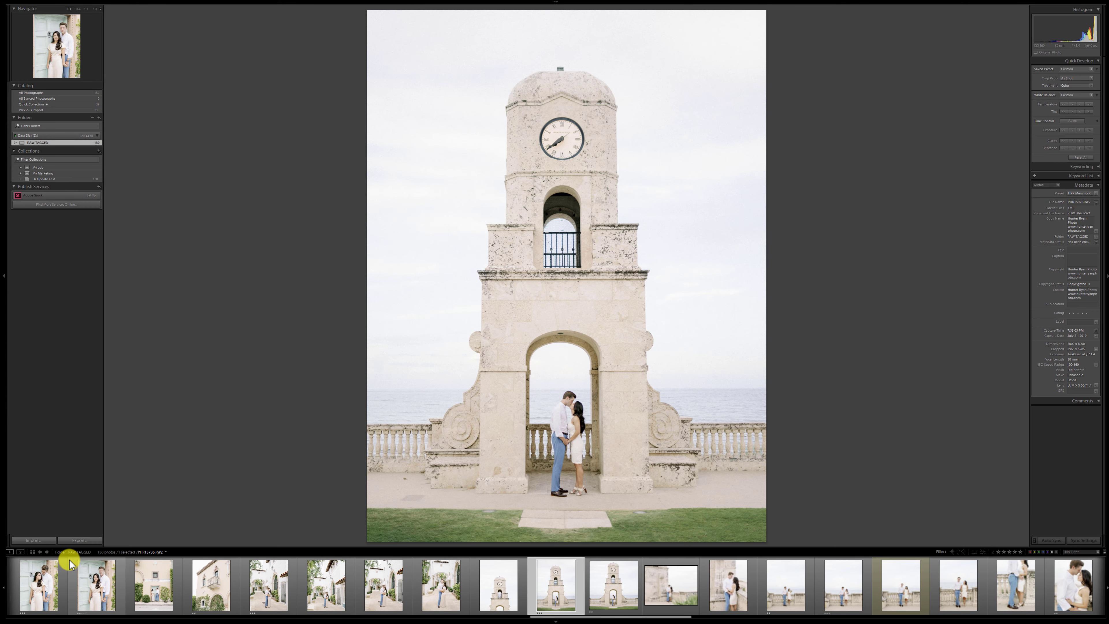
pyautogui.press('Right')
pyautogui.press('Right')
pyautogui.press('Right')
pyautogui.press('Right')
pyautogui.press('Right')
pyautogui.press('Right')
pyautogui.press('Right')
pyautogui.press('Right')
pyautogui.press('Right')
pyautogui.press('Right')
pyautogui.press('Right')
pyautogui.press('Right')
pyautogui.press('Right')
pyautogui.press('Right')
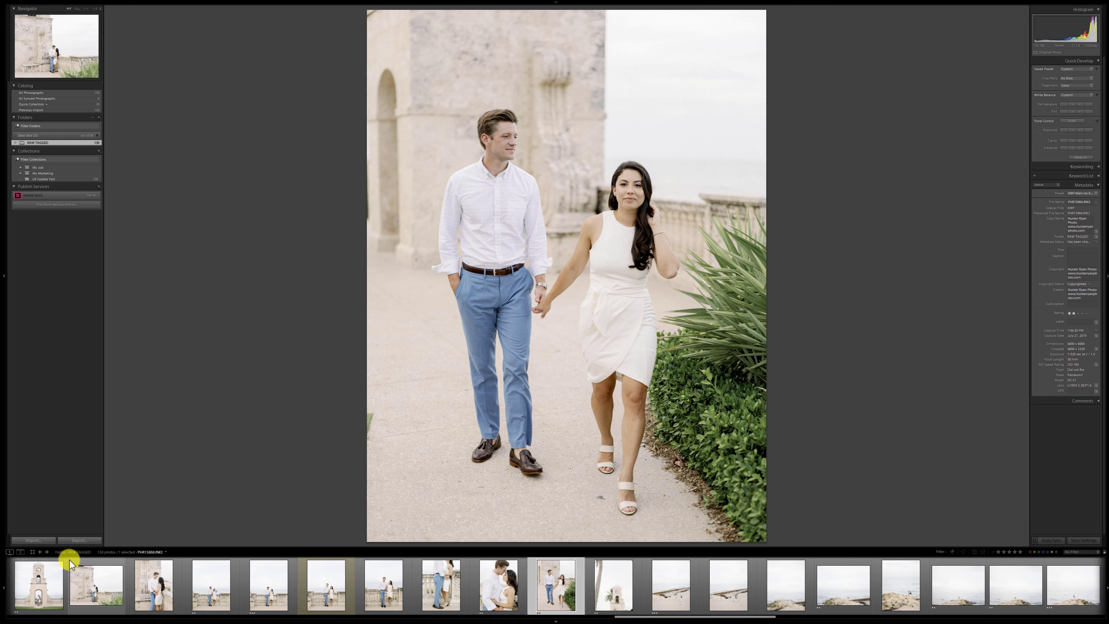
pyautogui.press('Right')
pyautogui.press('Right')
pyautogui.press('Right')
pyautogui.press('Right')
pyautogui.press('Right')
pyautogui.press('Right')
pyautogui.press('Right')
pyautogui.press('Right')
pyautogui.press('Right')
pyautogui.press('Right')
pyautogui.press('Right')
pyautogui.press('Right')
pyautogui.press('Right')
pyautogui.press('Right')
pyautogui.press('Right')
pyautogui.press('Right')
pyautogui.press('Right')
pyautogui.press('Right')
pyautogui.press('Right')
pyautogui.press('Right')
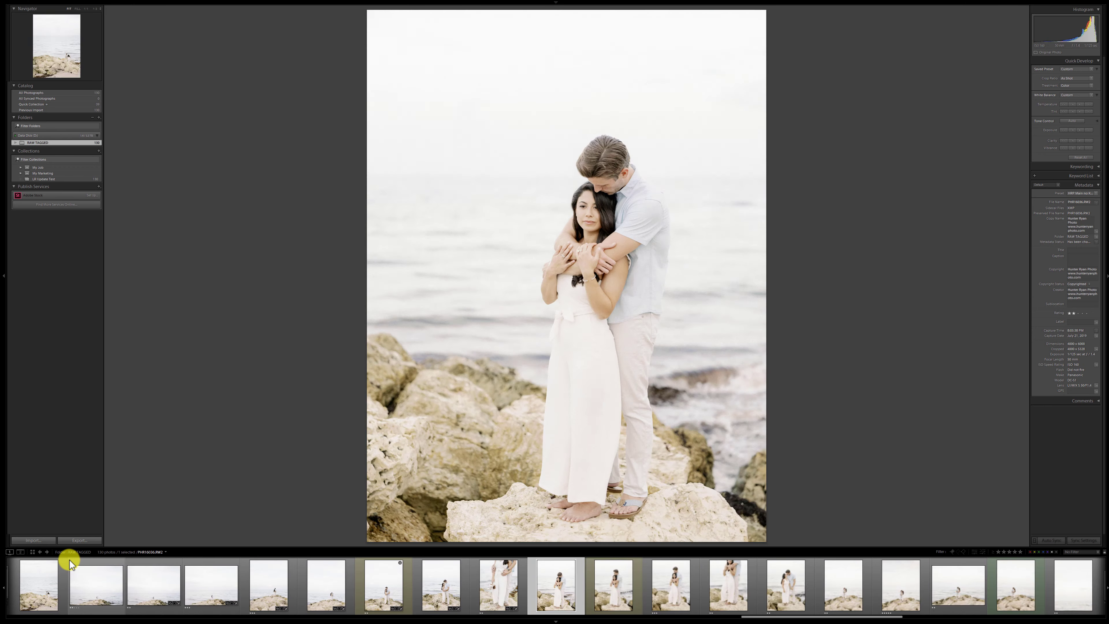
pyautogui.press('Right')
pyautogui.press('Right')
pyautogui.press('Right')
pyautogui.press('Right')
pyautogui.press('Right')
pyautogui.press('Right')
pyautogui.press('Right')
pyautogui.press('Right')
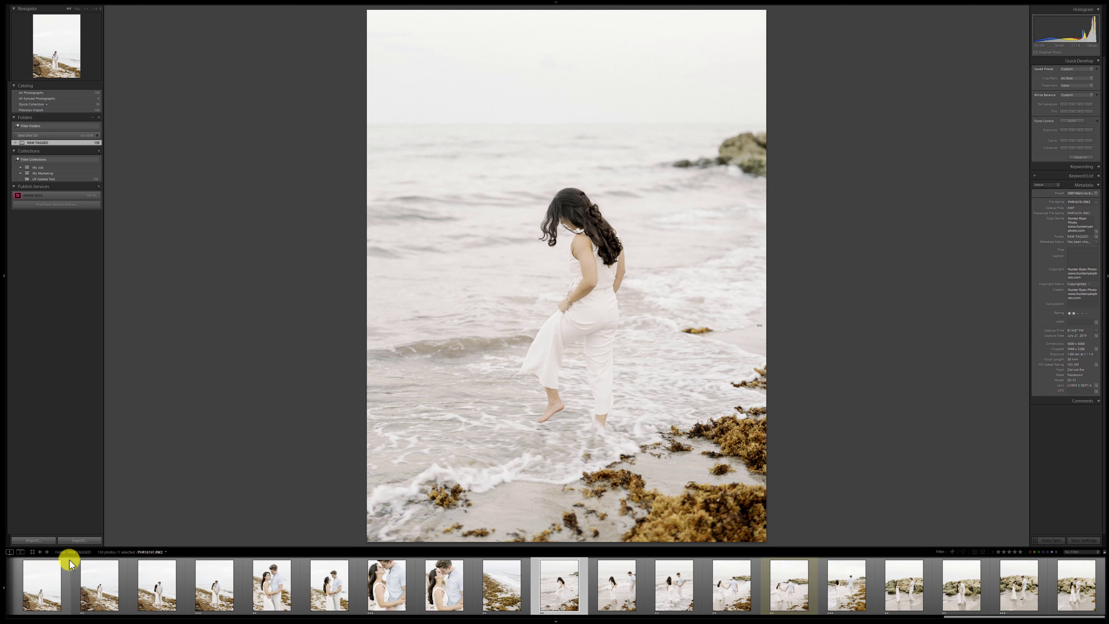
pyautogui.press('Right')
pyautogui.press('Right')
pyautogui.press('Right')
pyautogui.press('Right')
pyautogui.press('Right')
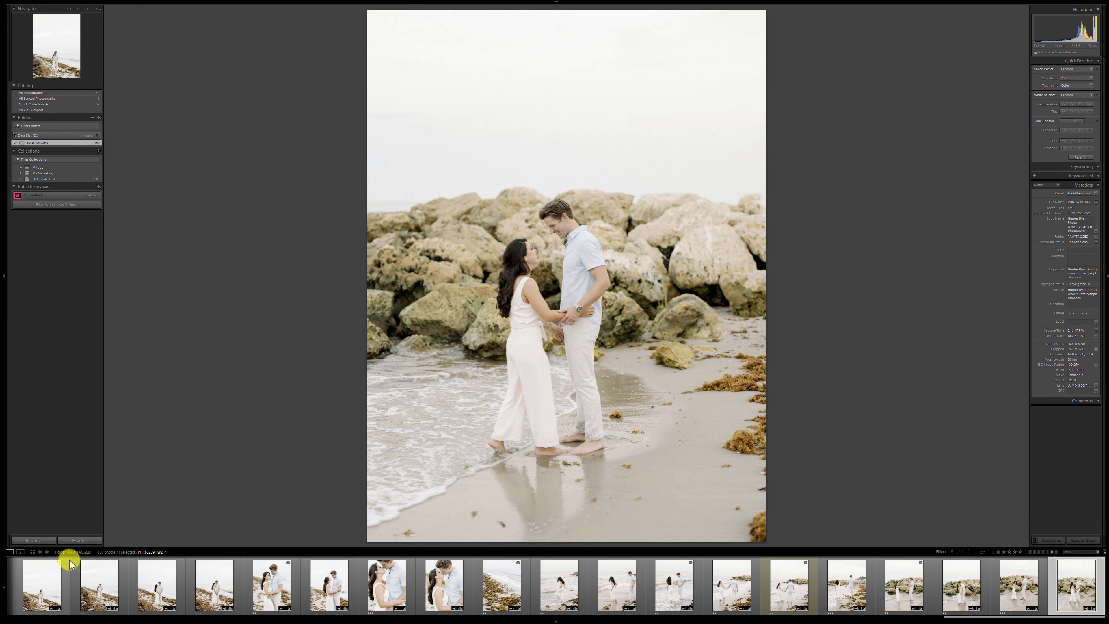
pyautogui.hotkey('alt', 'Tab')
pyautogui.click(250, 238)
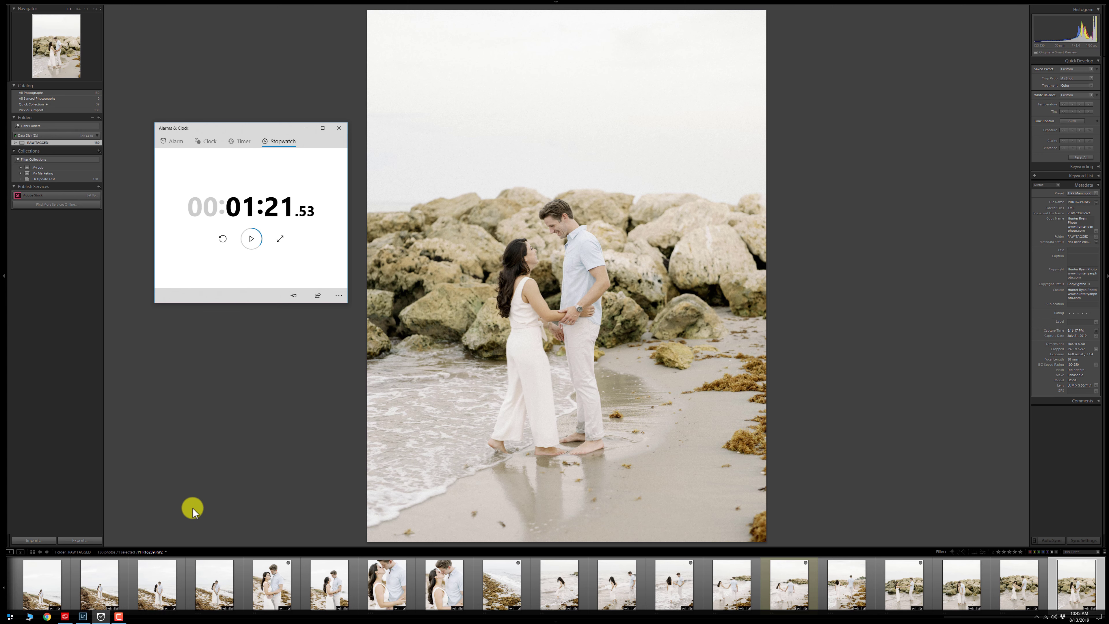
# Switch to Develop, jump to the first photo (the house), and start the stopwatch.
pyautogui.click(189, 467)
pyautogui.press('d')
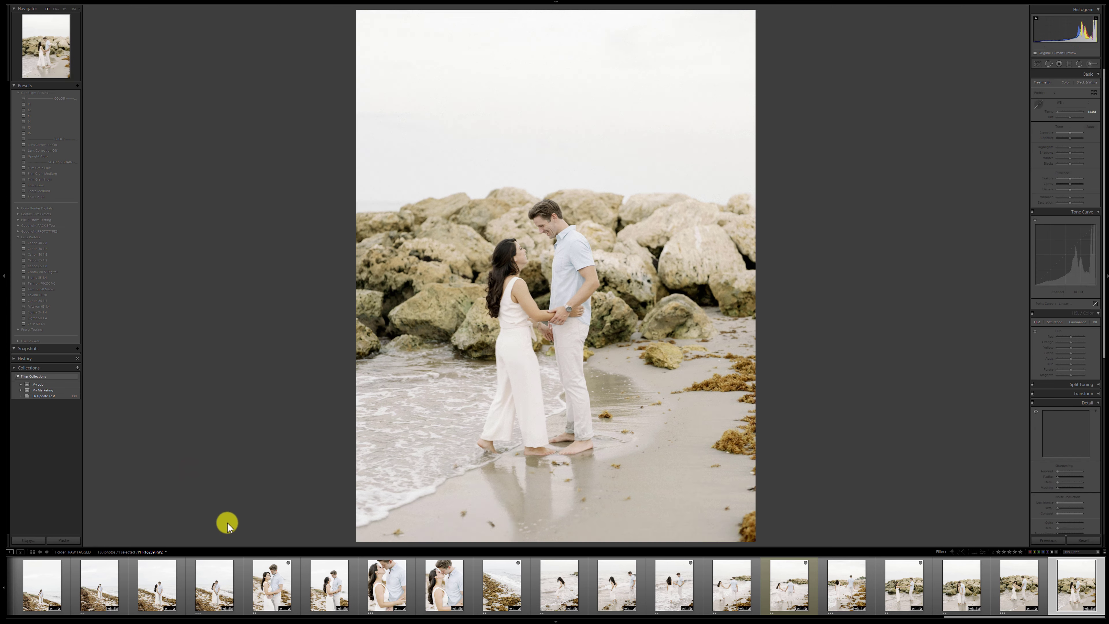
pyautogui.moveTo(994, 617); pyautogui.dragTo(55, 617)
pyautogui.click(35, 585)
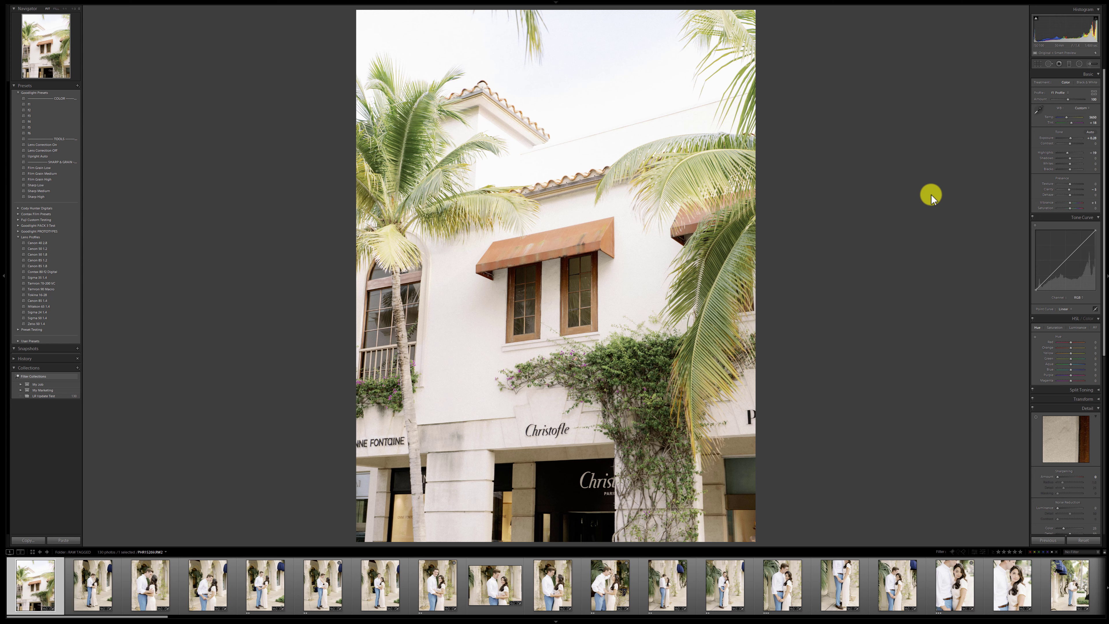
pyautogui.hotkey('alt', 'Tab')
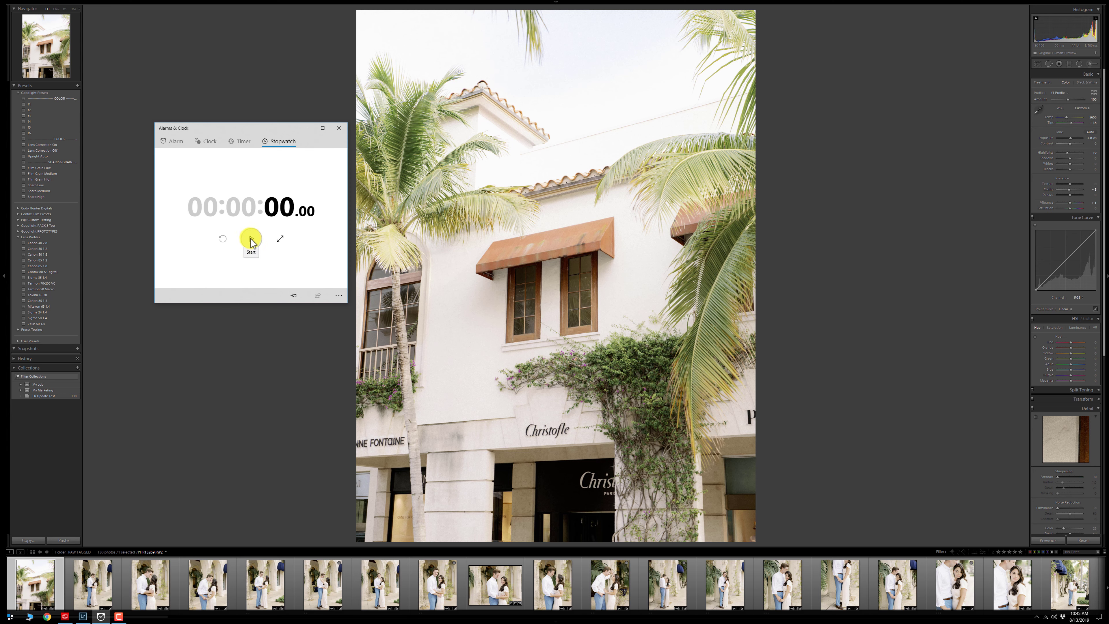
pyautogui.click(264, 374)
# Step through the shoot's photos to the beach photo and raise its exposure to +0.90.
pyautogui.press('Right')
pyautogui.press('Right')
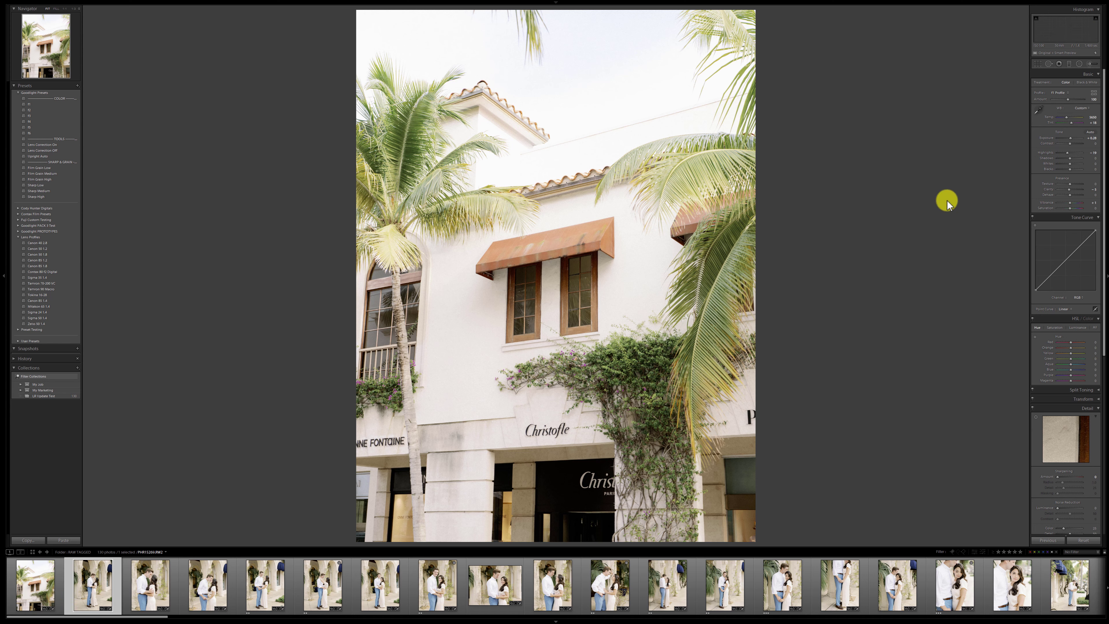
pyautogui.press('Right')
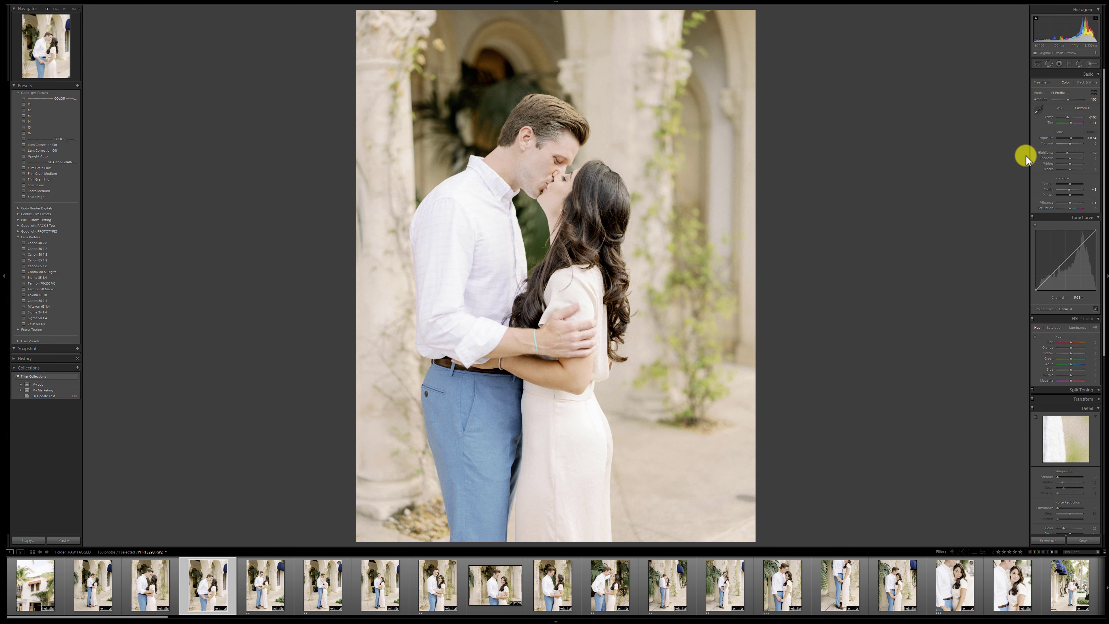
pyautogui.press('Right')
pyautogui.press('Right')
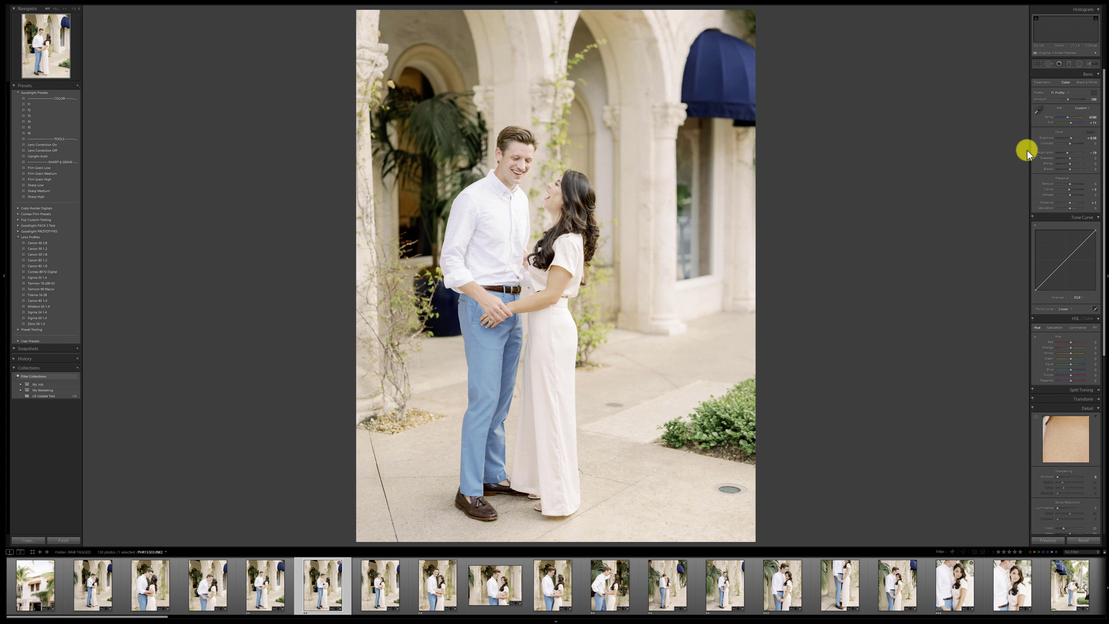
pyautogui.press('Right')
pyautogui.press('Right')
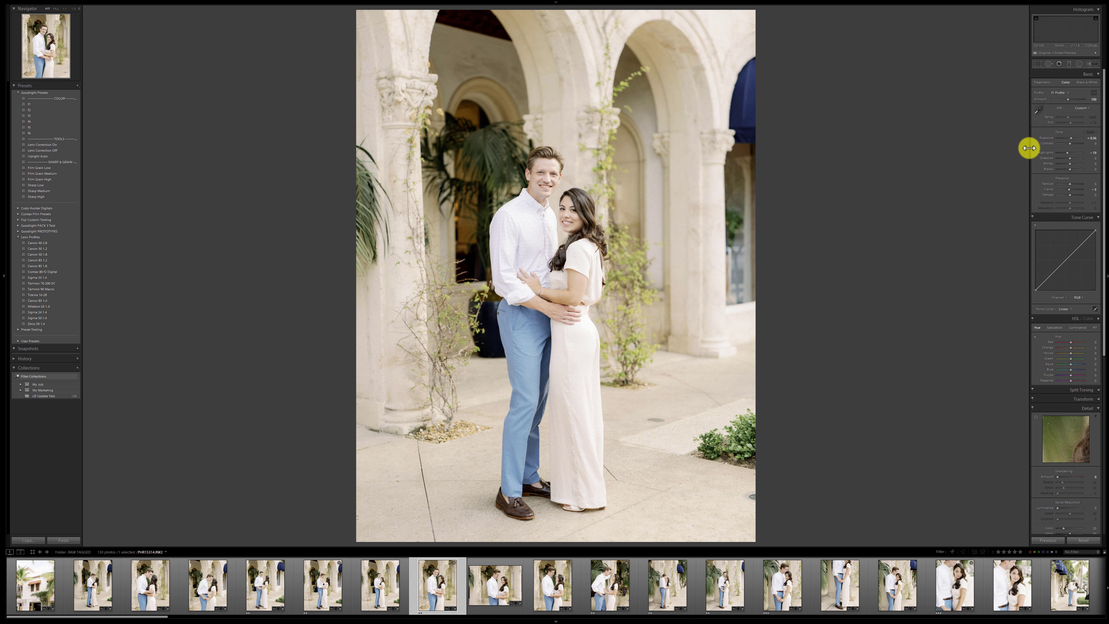
pyautogui.press('Right')
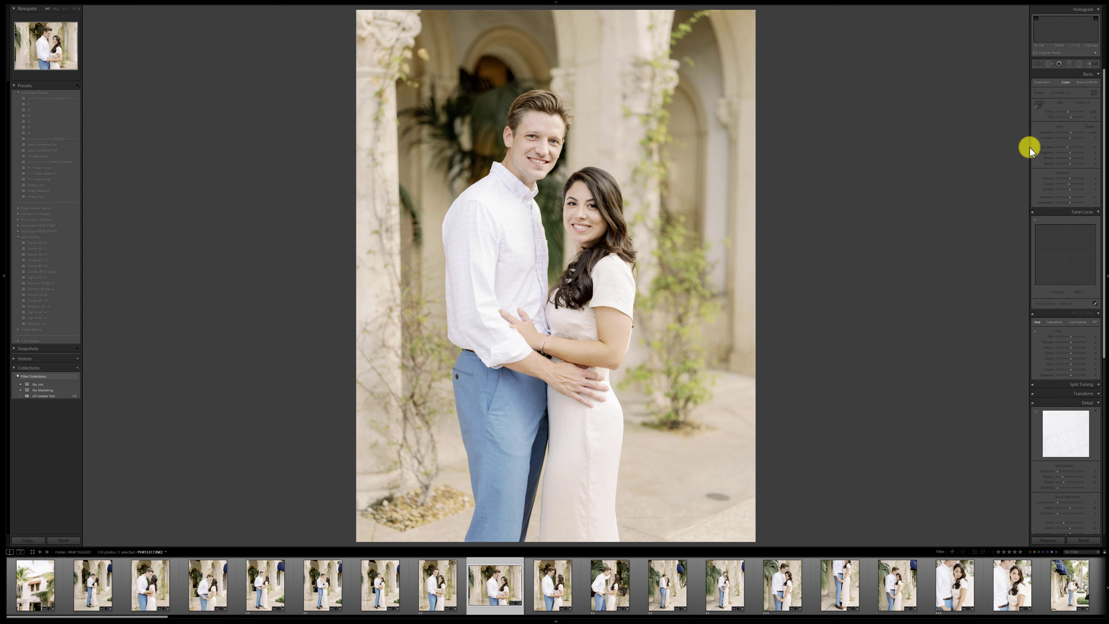
pyautogui.press('Right')
pyautogui.press('Right')
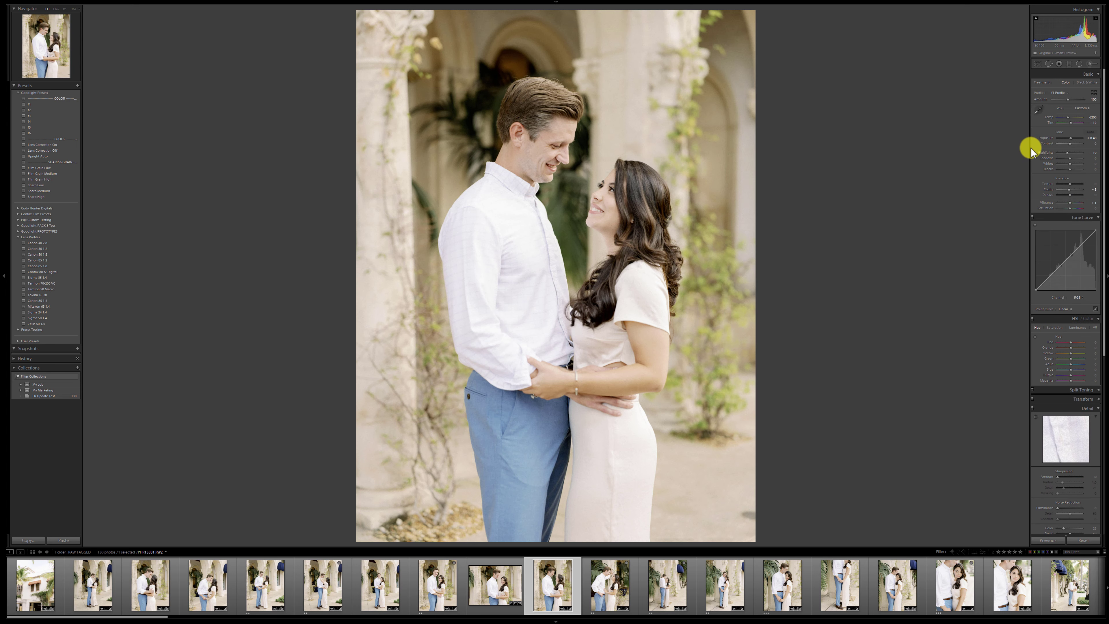
pyautogui.press('Right')
pyautogui.press('Right')
pyautogui.press('Right')
pyautogui.press('Right')
pyautogui.press('Right')
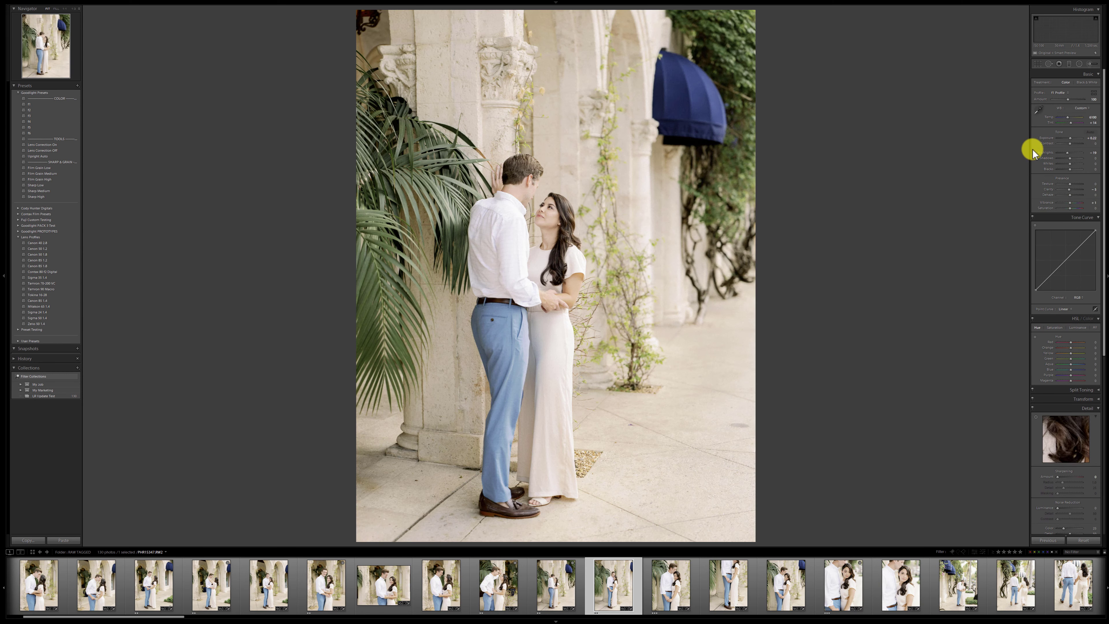
pyautogui.press('Right')
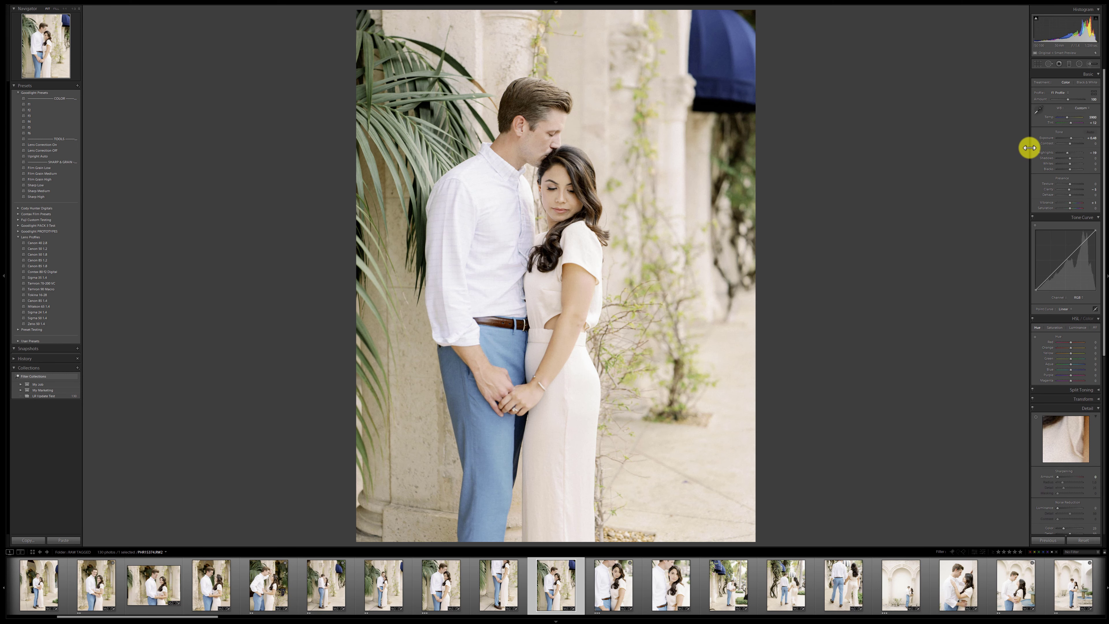
pyautogui.press('Right')
pyautogui.press('Right')
pyautogui.press('Right')
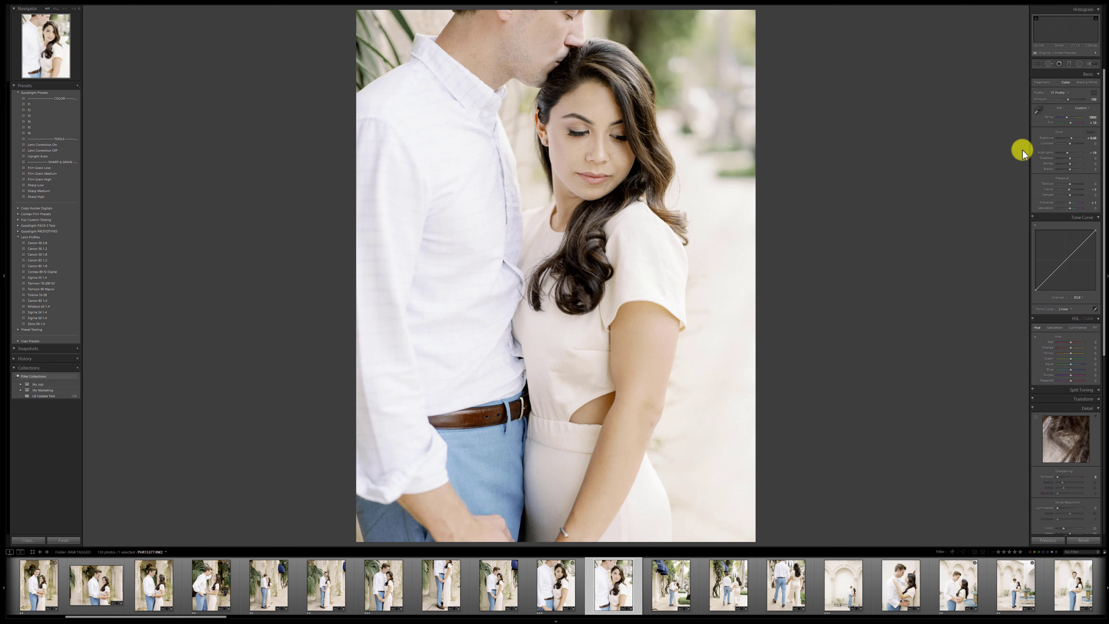
pyautogui.press('Right')
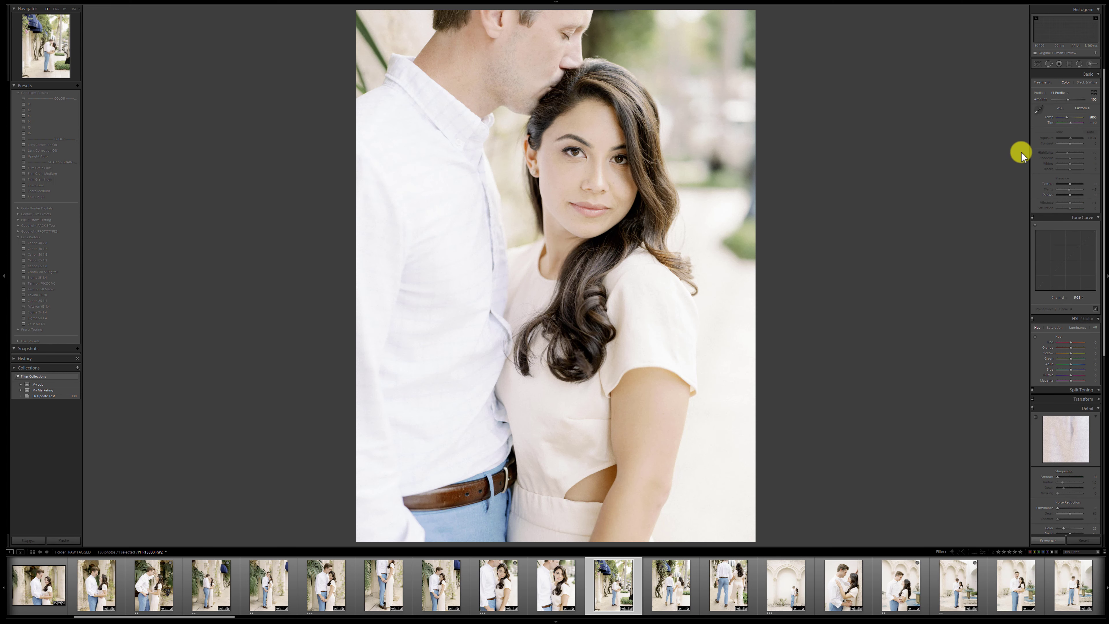
pyautogui.press('Right')
pyautogui.press('Right')
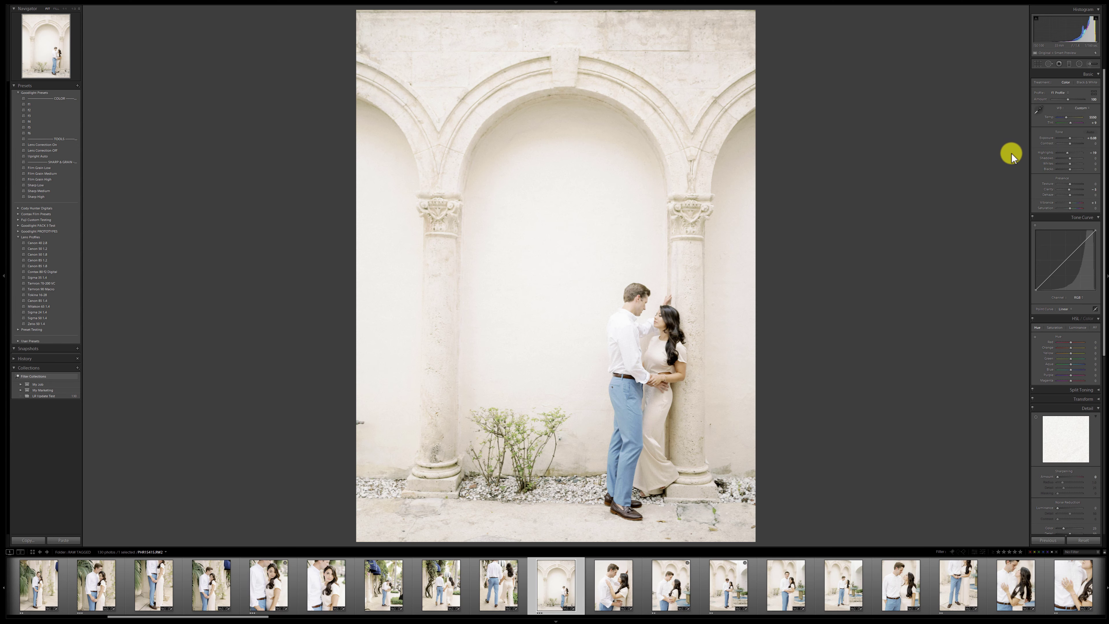
pyautogui.press('Right')
pyautogui.press('Right')
pyautogui.press('Right')
pyautogui.press('Right')
pyautogui.press('Right')
pyautogui.press('Right')
pyautogui.press('Right')
pyautogui.press('Right')
pyautogui.press('Right')
pyautogui.press('Right')
pyautogui.press('Right')
pyautogui.press('Right')
pyautogui.press('Right')
pyautogui.press('Right')
pyautogui.press('Right')
pyautogui.press('Right')
pyautogui.press('Right')
pyautogui.press('Right')
pyautogui.press('Right')
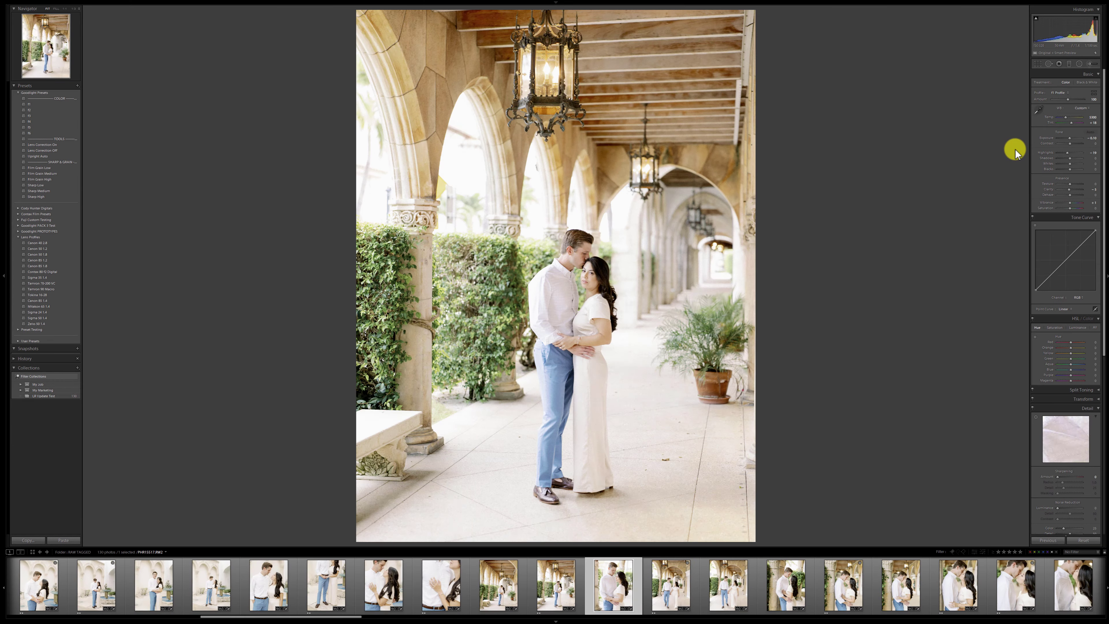
pyautogui.press('Right')
pyautogui.press('Right')
pyautogui.press('Right')
pyautogui.press('Right')
pyautogui.press('Right')
pyautogui.press('Right')
pyautogui.press('Right')
pyautogui.press('Right')
pyautogui.press('Right')
pyautogui.press('Right')
pyautogui.press('Right')
pyautogui.press('Right')
pyautogui.press('Right')
pyautogui.press('Right')
pyautogui.press('Right')
pyautogui.press('Right')
pyautogui.press('Right')
pyautogui.press('Right')
pyautogui.press('Right')
pyautogui.press('Right')
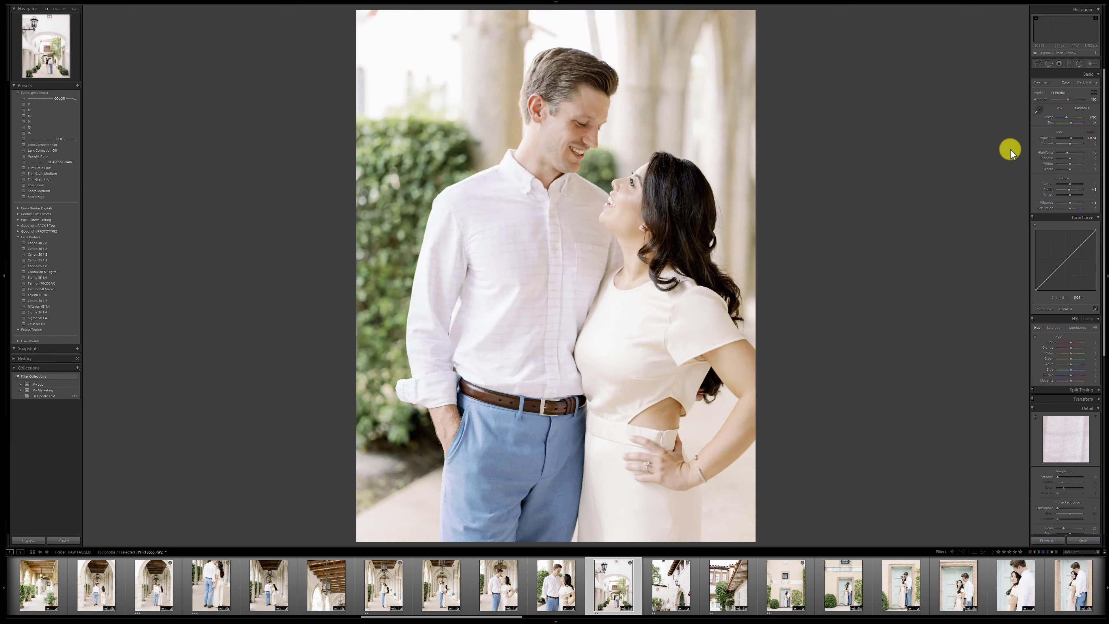
pyautogui.press('Right')
pyautogui.press('Right')
pyautogui.press('Right')
pyautogui.press('Right')
pyautogui.press('Right')
pyautogui.press('Right')
pyautogui.press('Right')
pyautogui.press('Right')
pyautogui.press('Right')
pyautogui.press('Right')
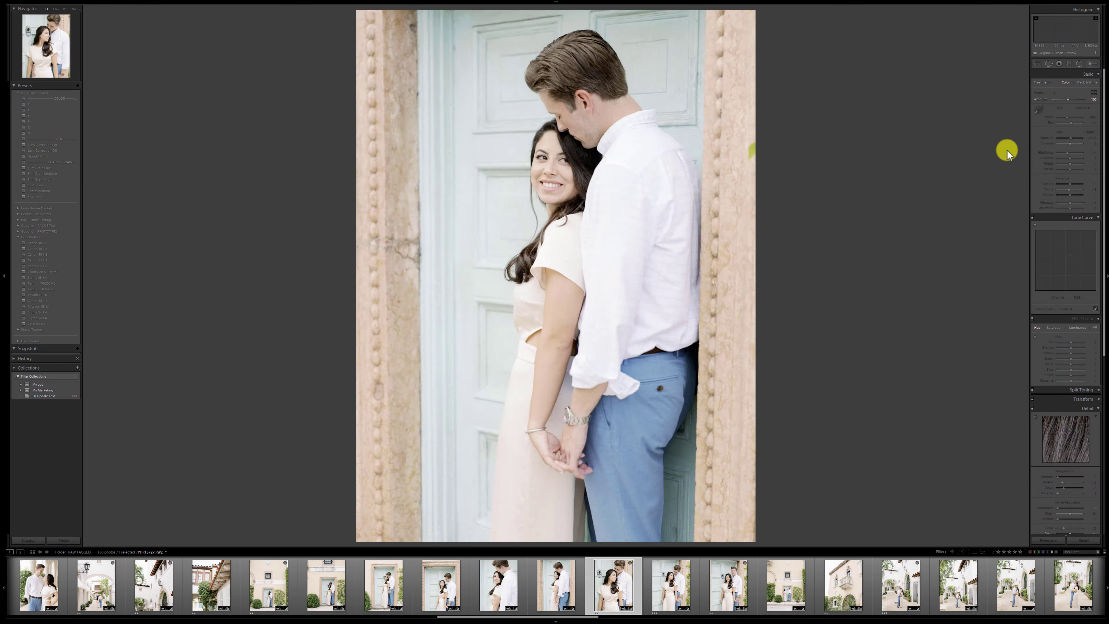
pyautogui.press('Right')
pyautogui.press('Right')
pyautogui.press('Right')
pyautogui.press('Right')
pyautogui.press('Right')
pyautogui.press('Right')
pyautogui.press('Right')
pyautogui.press('Right')
pyautogui.press('Right')
pyautogui.press('Right')
pyautogui.press('Right')
pyautogui.press('Right')
pyautogui.press('Right')
pyautogui.press('Right')
pyautogui.press('Right')
pyautogui.press('Right')
pyautogui.press('Right')
pyautogui.press('Right')
pyautogui.press('Right')
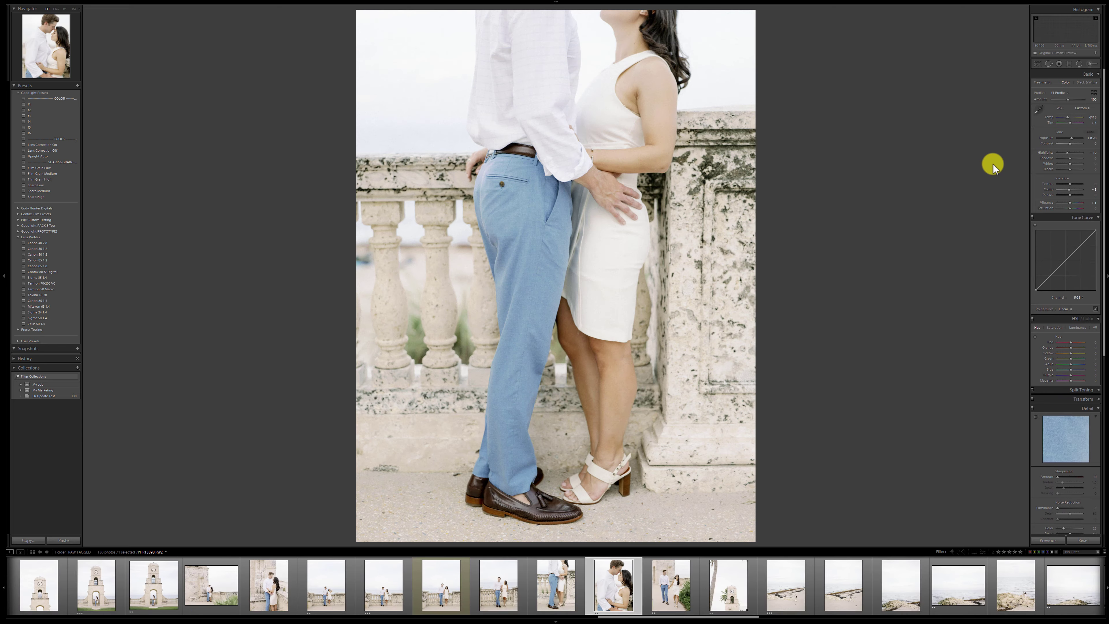
pyautogui.press('Right')
pyautogui.press('Right')
pyautogui.press('Right')
pyautogui.press('Right')
pyautogui.press('Right')
pyautogui.press('Right')
pyautogui.press('Right')
pyautogui.press('Right')
pyautogui.press('Right')
pyautogui.press('Right')
pyautogui.press('Right')
pyautogui.press('Right')
pyautogui.press('Right')
pyautogui.press('Right')
pyautogui.press('Right')
pyautogui.press('Right')
pyautogui.press('Right')
pyautogui.press('Right')
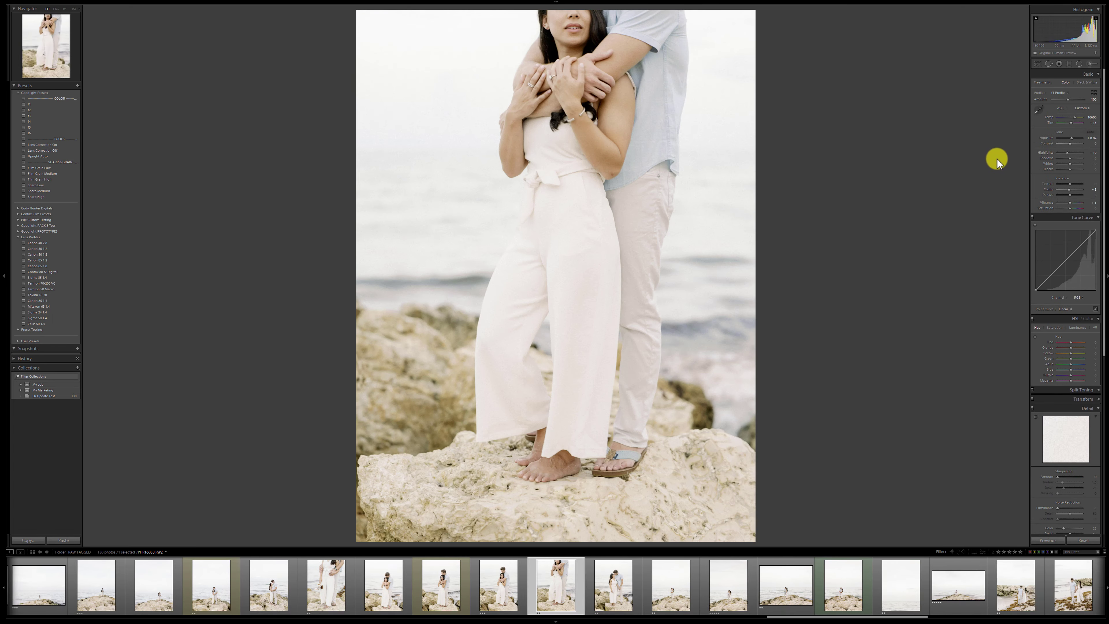
pyautogui.press('Right')
pyautogui.press('Right')
pyautogui.press('Right')
pyautogui.press('Right')
pyautogui.press('Right')
pyautogui.press('Right')
pyautogui.press('Right')
pyautogui.press('Right')
pyautogui.press('Right')
pyautogui.press('Right')
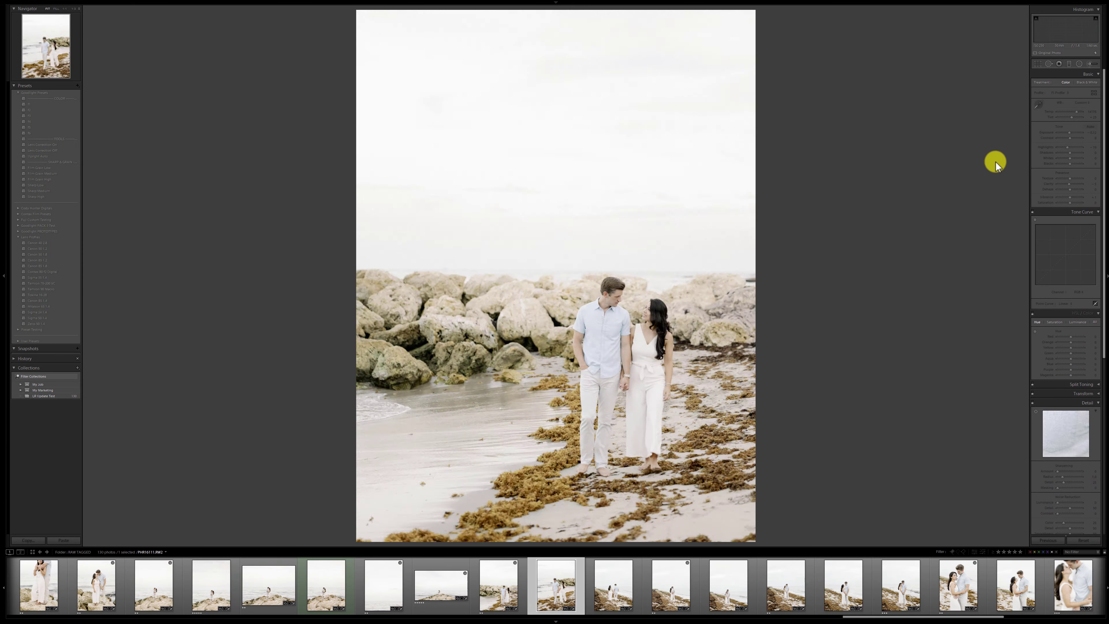
pyautogui.press('Right')
pyautogui.press('Right')
pyautogui.press('Right')
pyautogui.press('Right')
pyautogui.press('Right')
pyautogui.press('Right')
pyautogui.press('Right')
pyautogui.press('Right')
pyautogui.press('Right')
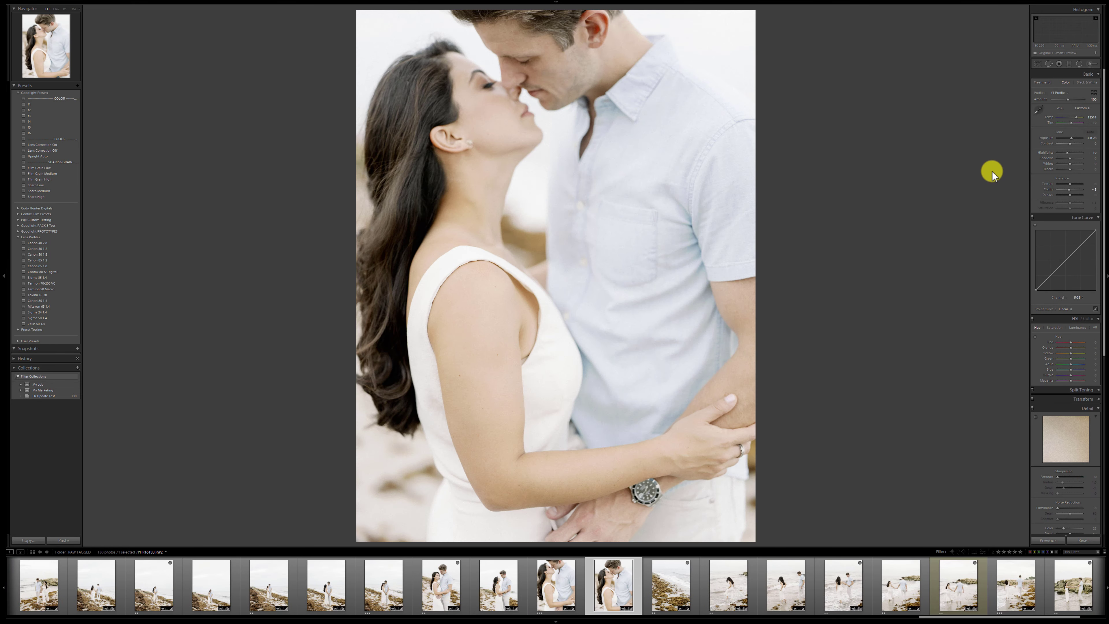
pyautogui.press('Right')
pyautogui.press('Right')
pyautogui.press('Right')
pyautogui.press('Right')
pyautogui.press('Right')
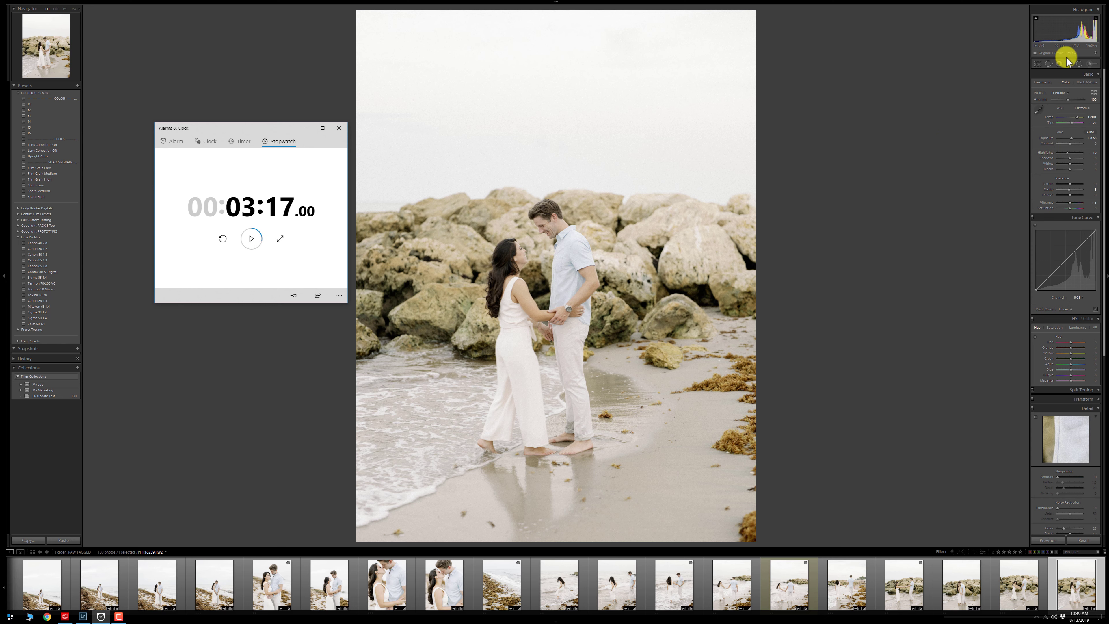
pyautogui.moveTo(1060, 34); pyautogui.dragTo(1065, 31)
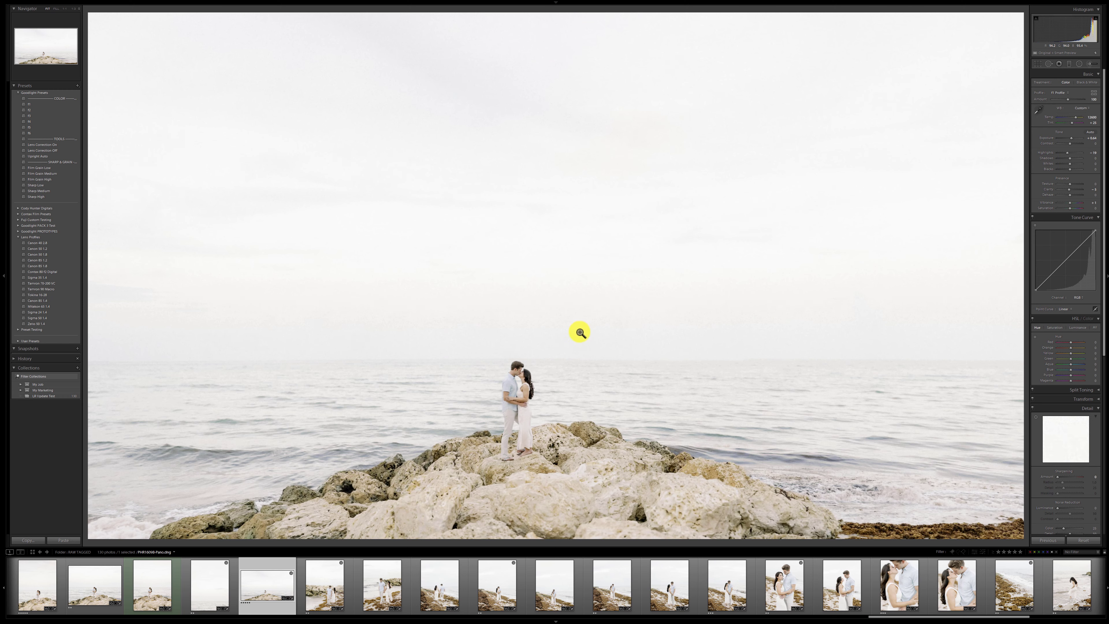
# Heal the couple off the rocks with Spot Removal, sourcing clean rock texture from below.
pyautogui.press('q')
pyautogui.moveTo(515, 376)
pyautogui.mouseDown()
pyautogui.moveTo(513, 451)
pyautogui.moveTo(523, 452)
pyautogui.mouseUp()
pyautogui.moveTo(624, 377); pyautogui.dragTo(617, 403)
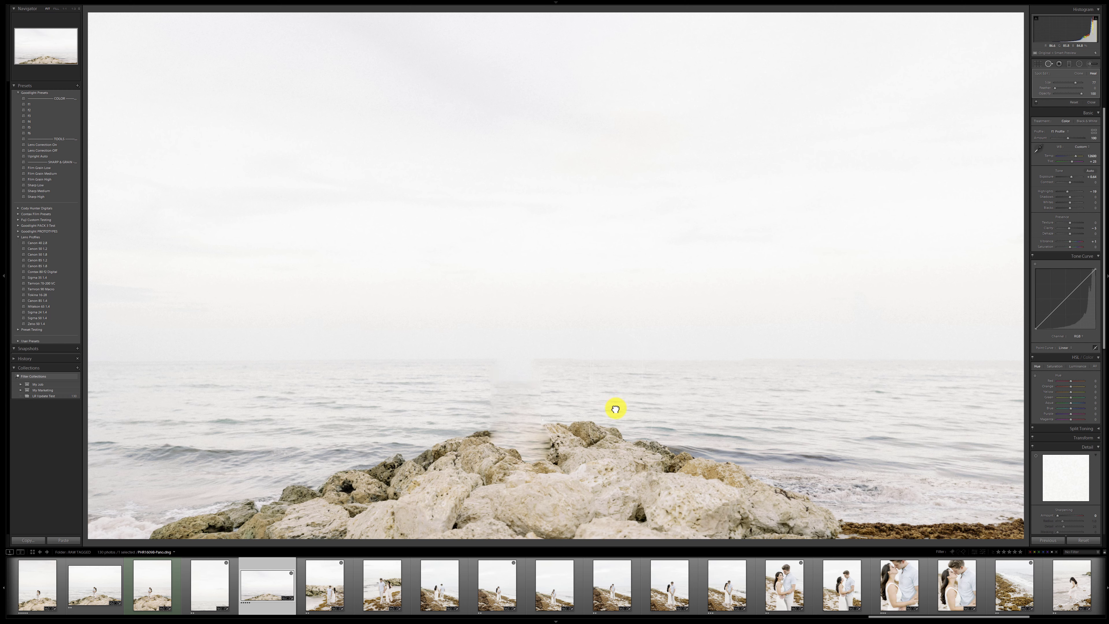
pyautogui.moveTo(609, 347); pyautogui.dragTo(607, 419)
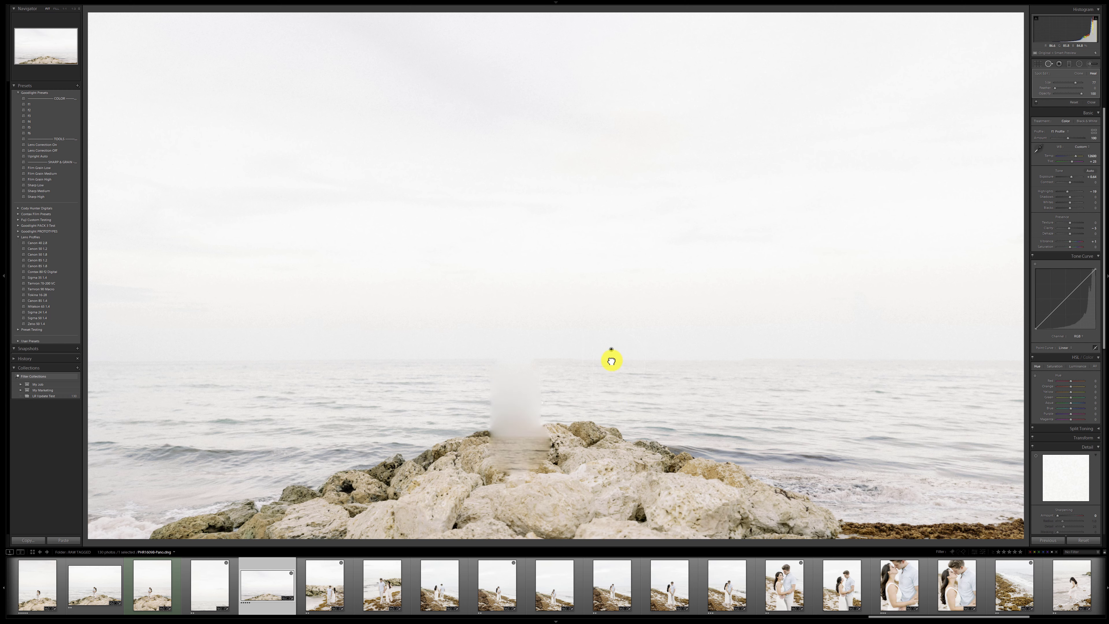
pyautogui.moveTo(610, 368)
pyautogui.mouseDown()
pyautogui.moveTo(601, 416)
pyautogui.moveTo(604, 399)
pyautogui.mouseUp()
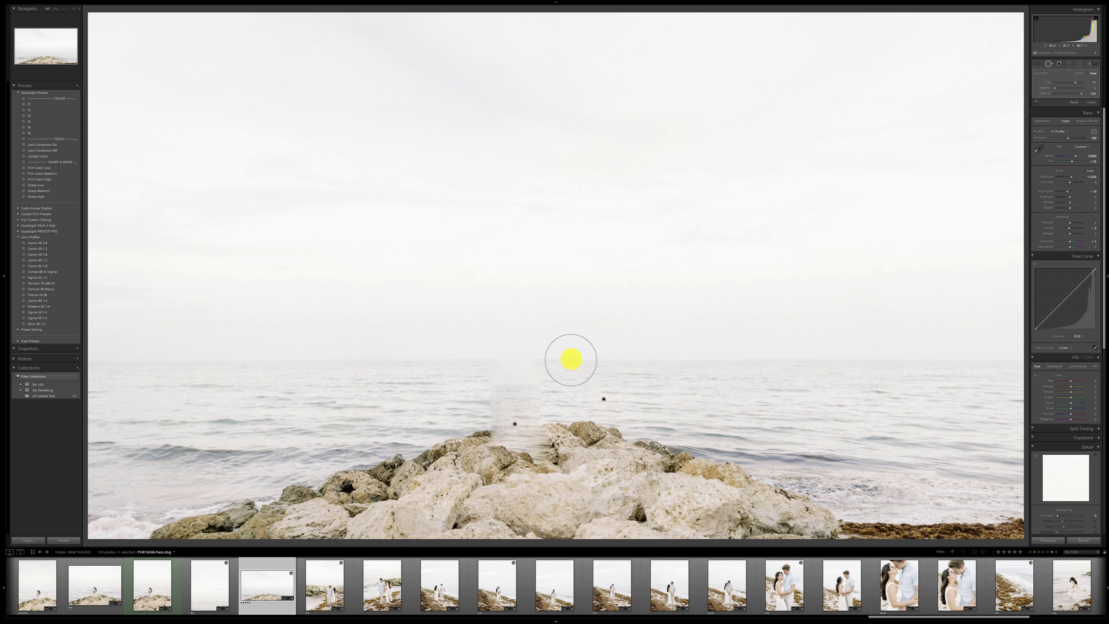
pyautogui.press('q')
pyautogui.hotkey('ctrl', 'z')
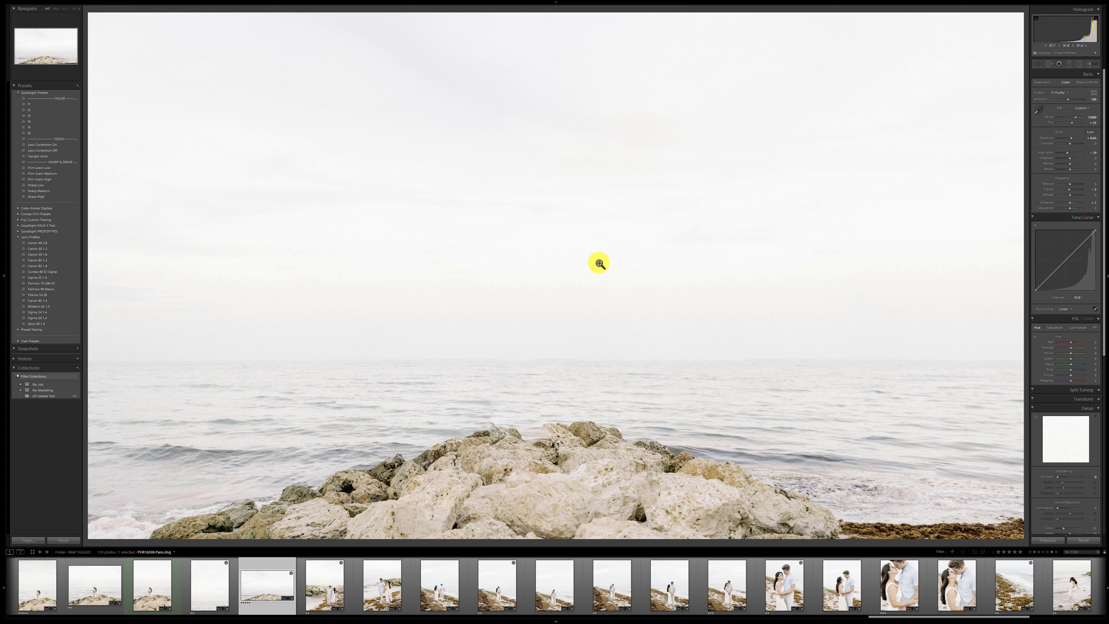
# Drag a graduated filter down over the sky, then slide it up and down repeatedly.
pyautogui.press('m')
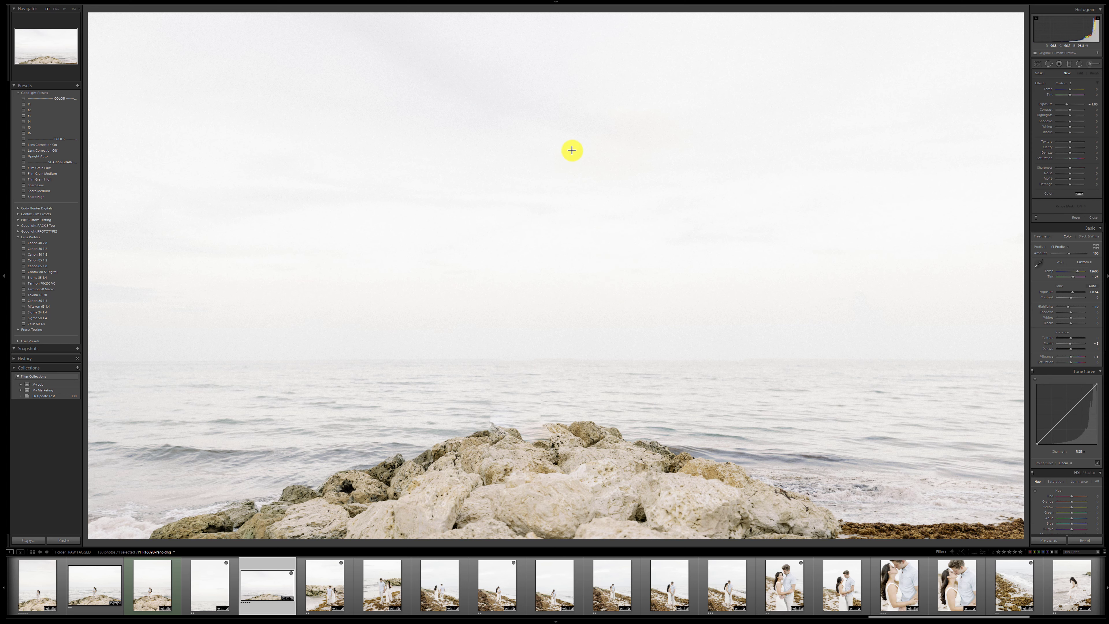
pyautogui.moveTo(572, 147); pyautogui.dragTo(570, 259)
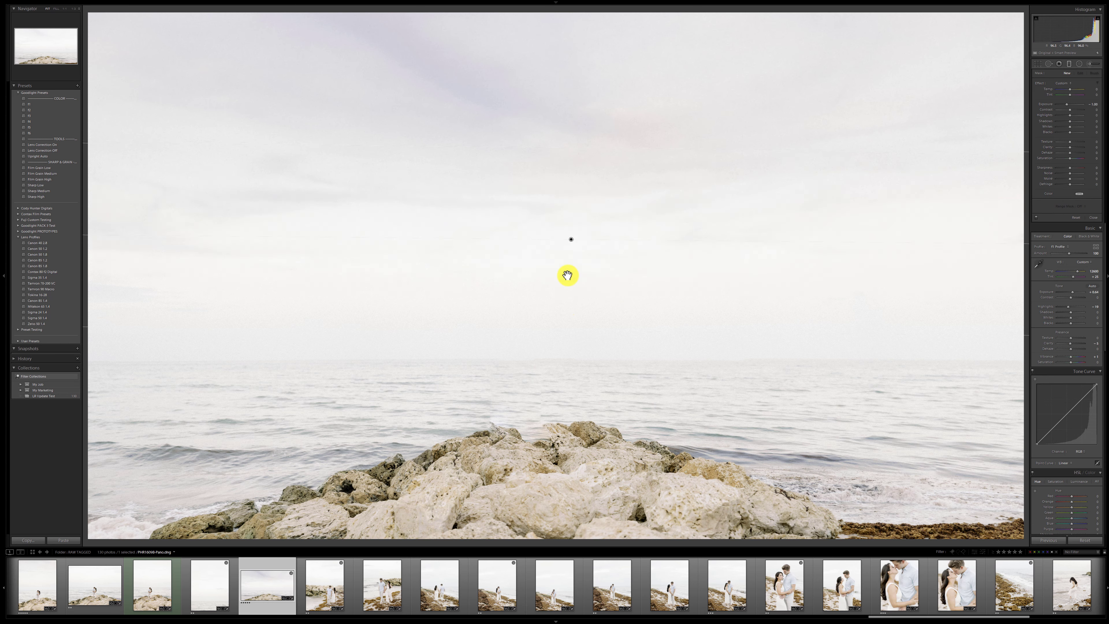
pyautogui.click(571, 240)
pyautogui.moveTo(573, 317); pyautogui.dragTo(583, 187)
pyautogui.moveTo(575, 339)
pyautogui.mouseDown()
pyautogui.moveTo(576, 156)
pyautogui.moveTo(567, 354)
pyautogui.moveTo(594, 195)
pyautogui.moveTo(576, 355)
pyautogui.mouseUp()
pyautogui.moveTo(585, 285); pyautogui.dragTo(581, 357)
pyautogui.moveTo(590, 290); pyautogui.dragTo(599, 222)
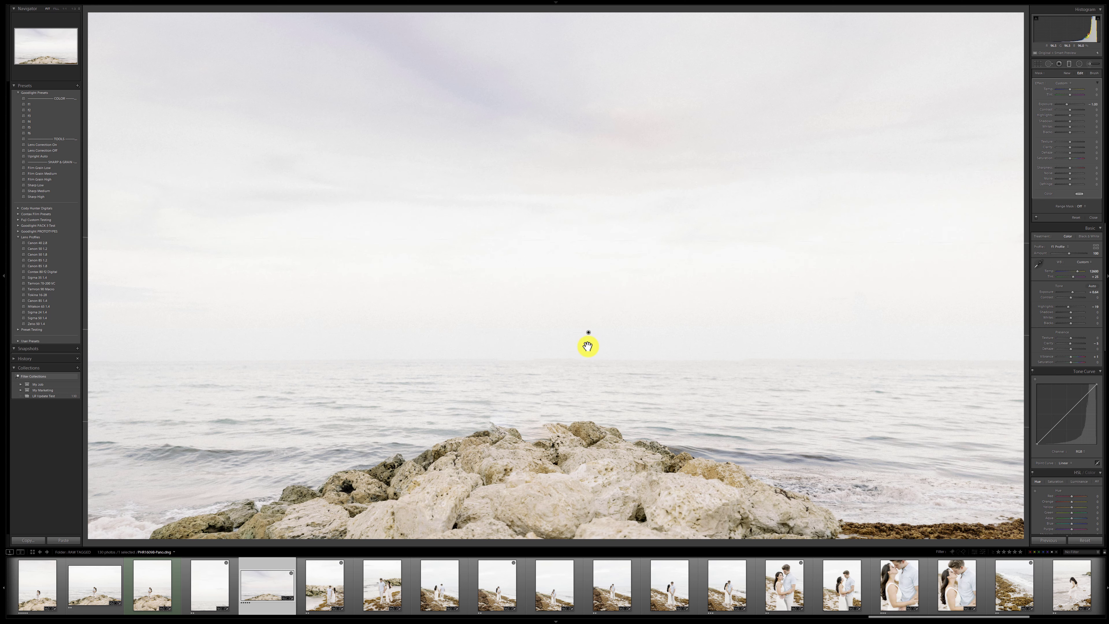
pyautogui.moveTo(587, 349); pyautogui.dragTo(577, 327)
# Paint adjustment-brush strokes across the sky at exposure -2.00 and along the horizon.
pyautogui.press('m')
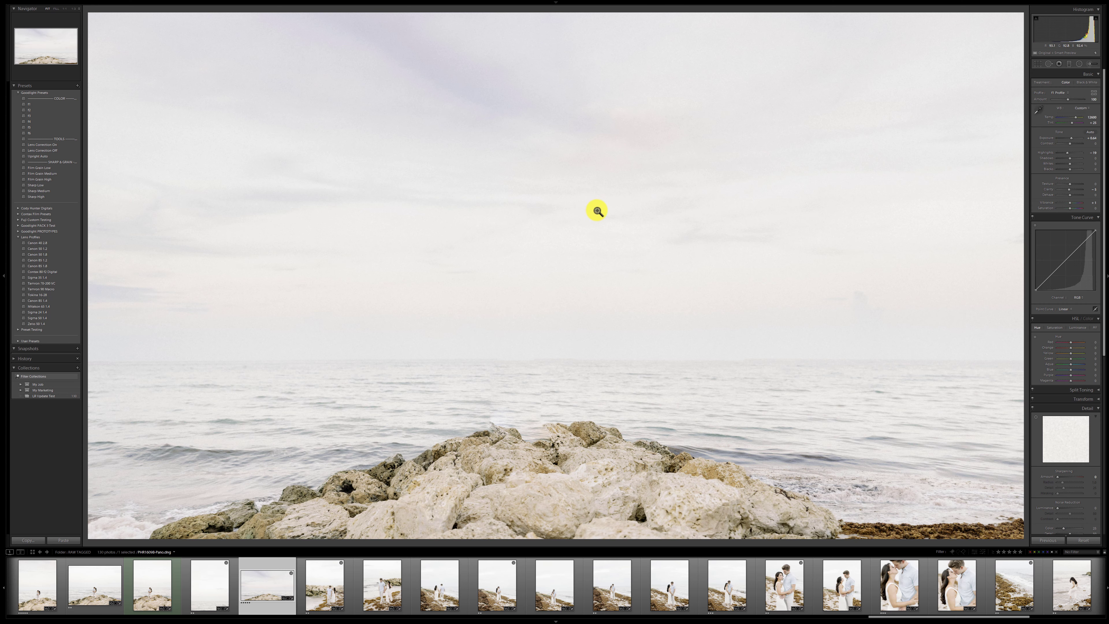
pyautogui.press('k')
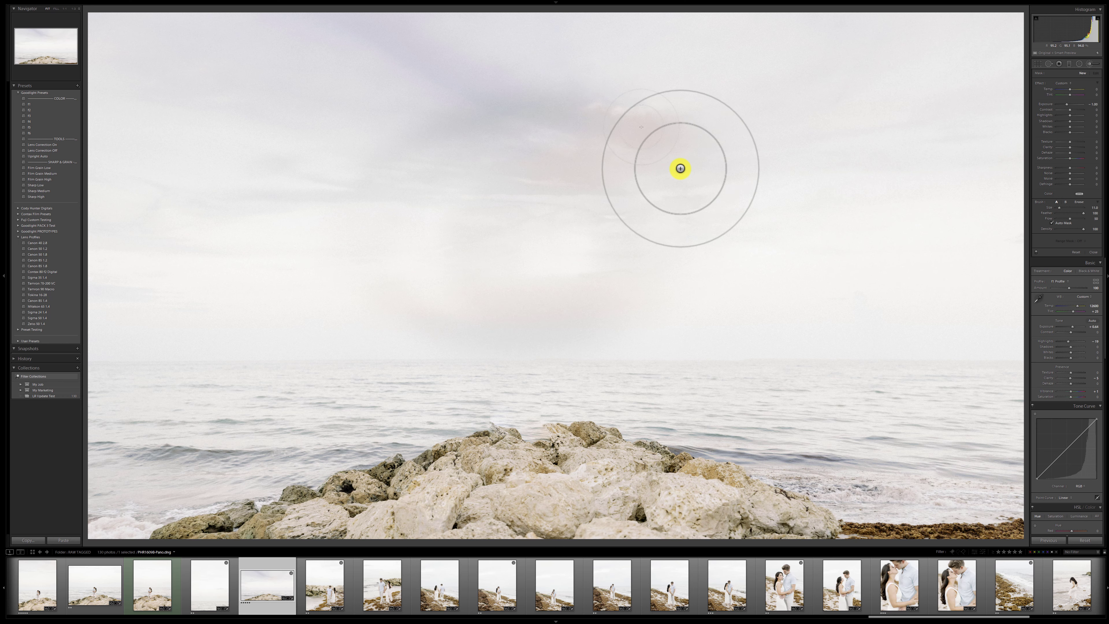
pyautogui.moveTo(500, 264); pyautogui.dragTo(542, 329)
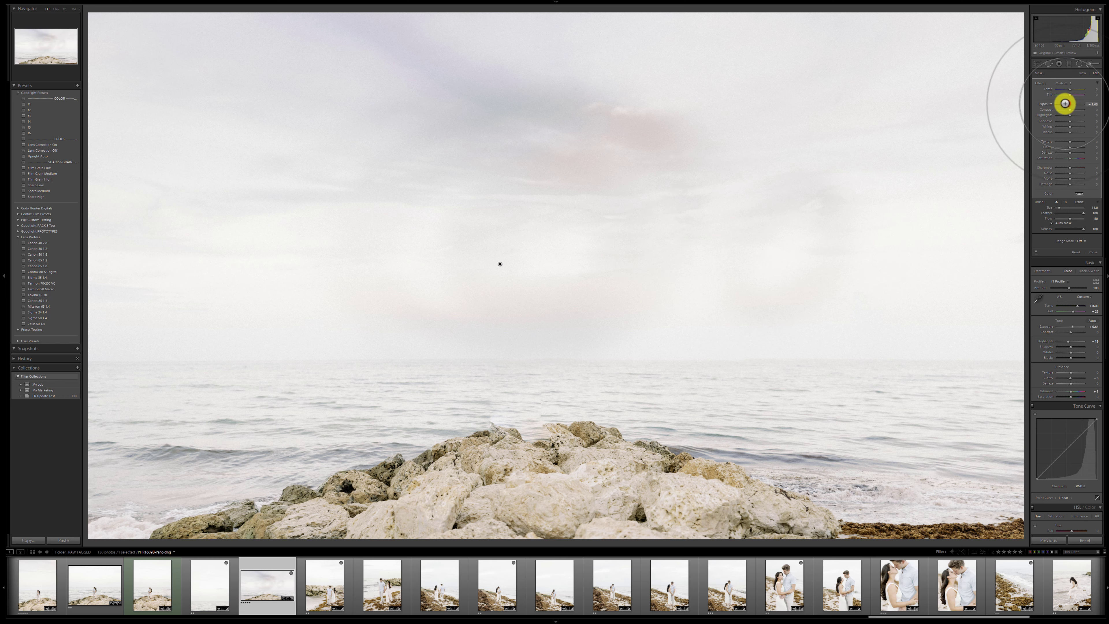
pyautogui.moveTo(1064, 104); pyautogui.dragTo(1060, 104)
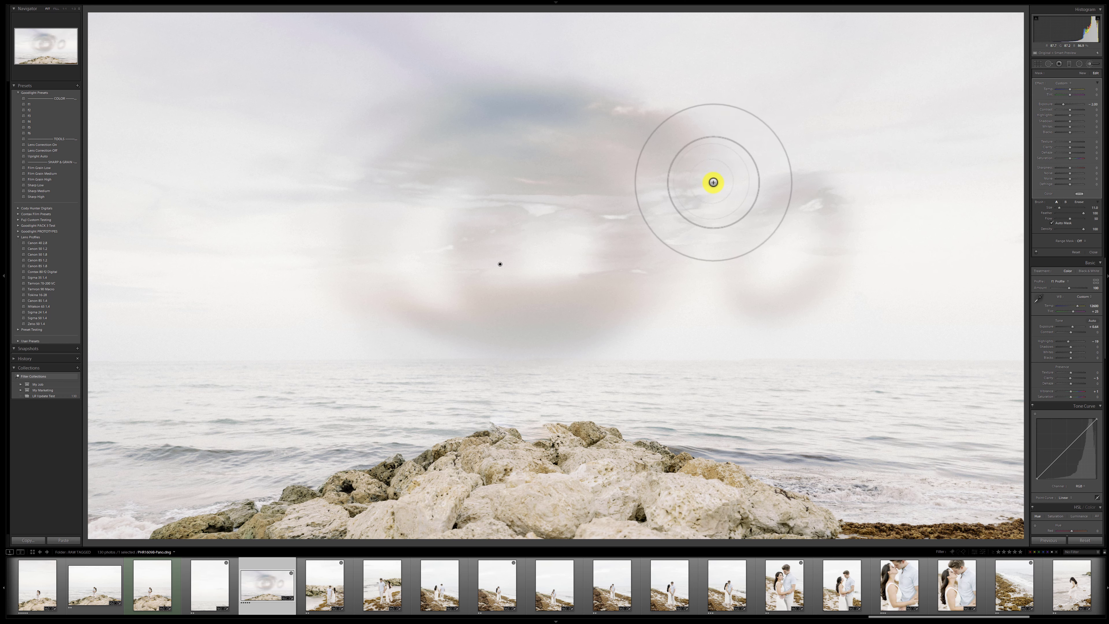
pyautogui.press('Return')
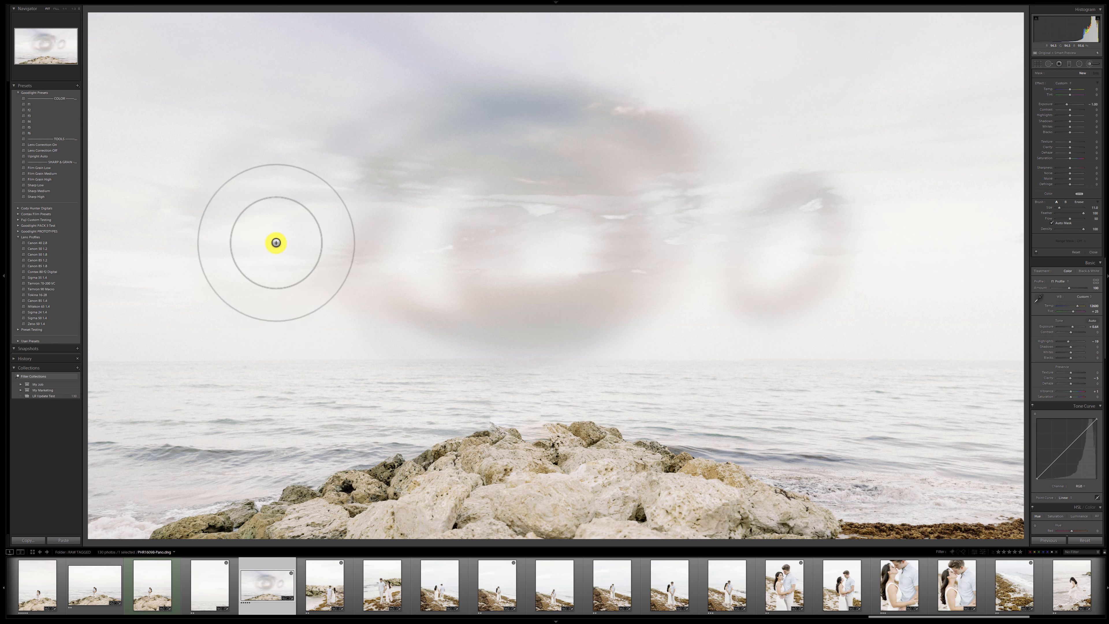
pyautogui.moveTo(474, 366); pyautogui.dragTo(458, 397)
# On the next photo, brush over the couple on the rocks and close the brush.
pyautogui.press('Right')
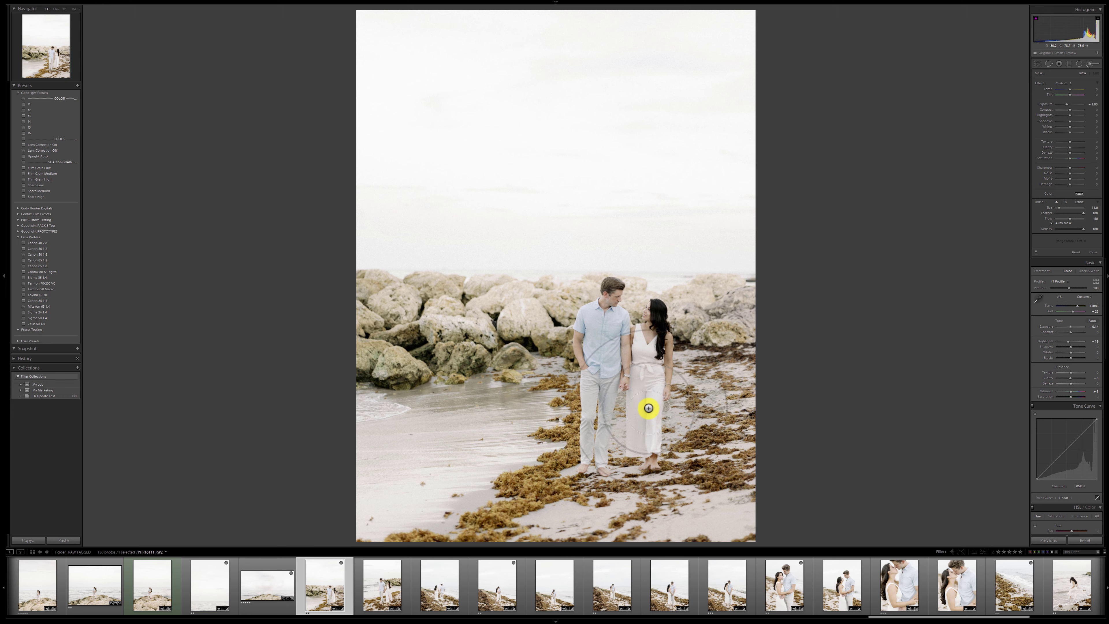
pyautogui.moveTo(608, 385); pyautogui.dragTo(643, 351)
pyautogui.press('k')
pyautogui.press('k')
pyautogui.click(607, 384)
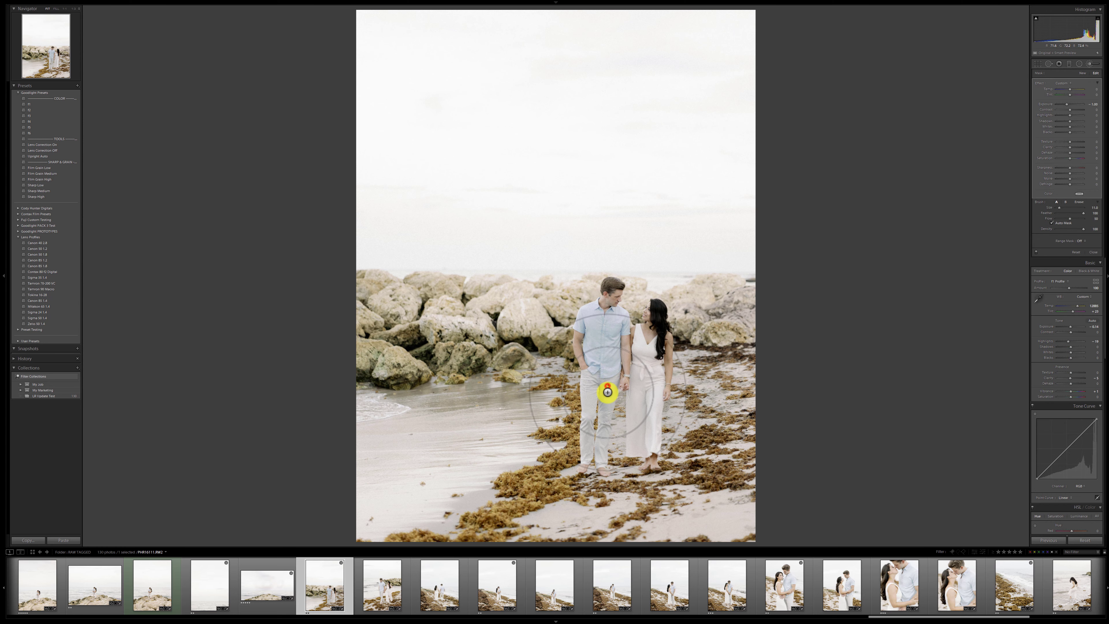
# Return to the first photo, the white building, and put away the adjustment brush.
pyautogui.press('Left')
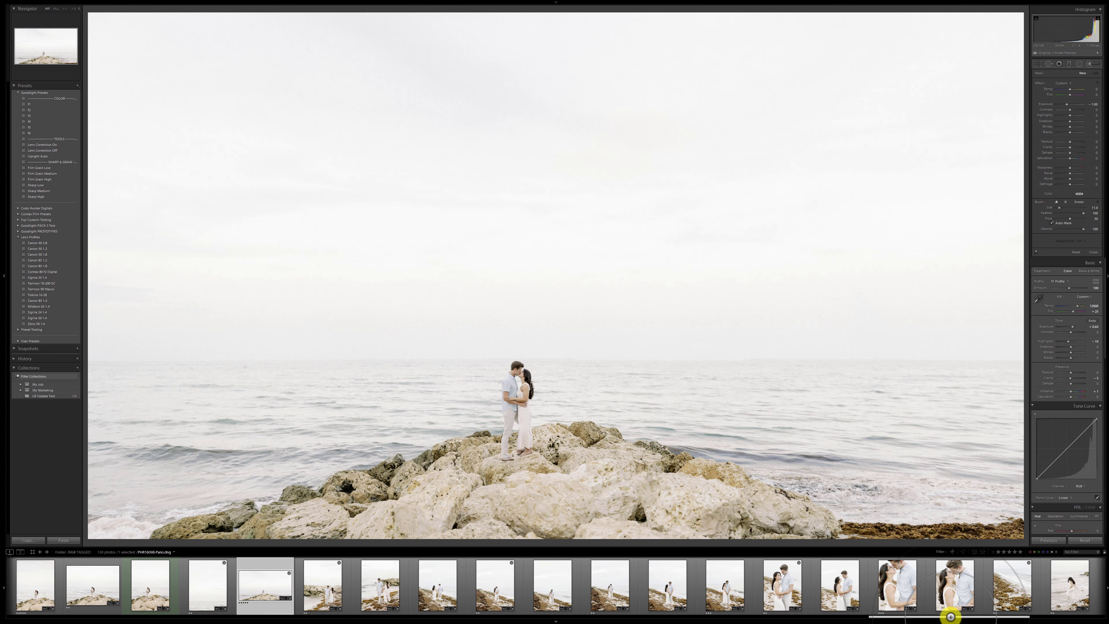
pyautogui.scroll(15, 576, 596)
pyautogui.scroll(3, 109, 585)
pyautogui.click(35, 585)
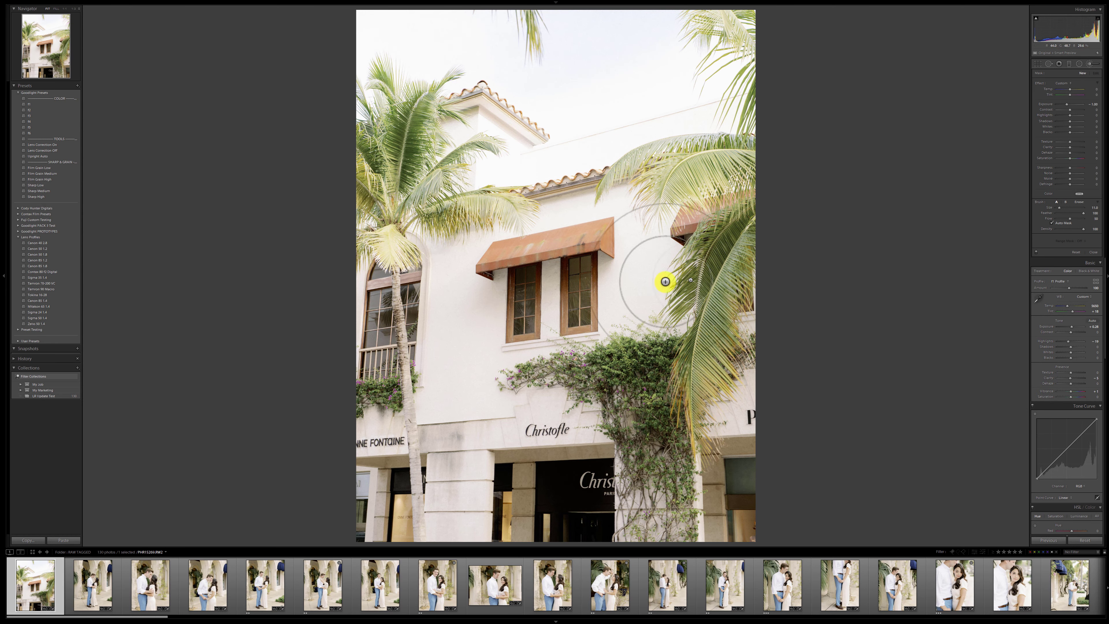
pyautogui.press('k')
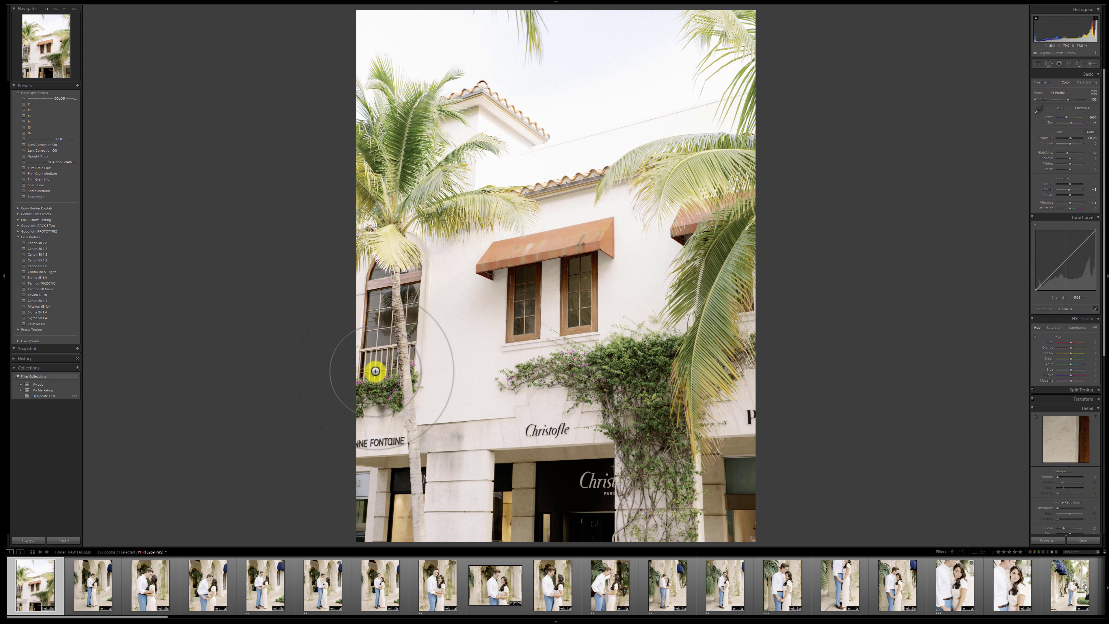
# Export all 130 photos and time the export, stopping the stopwatch at 01:46.98.
pyautogui.hotkey('ctrl', 'a')
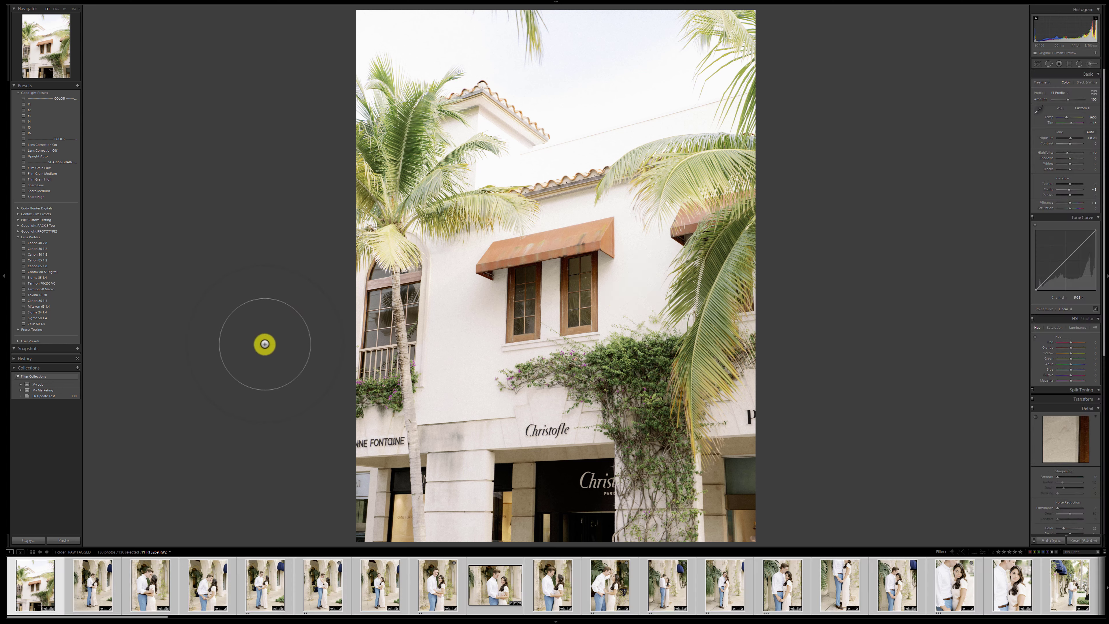
pyautogui.hotkey('ctrl', 'shift', 'e')
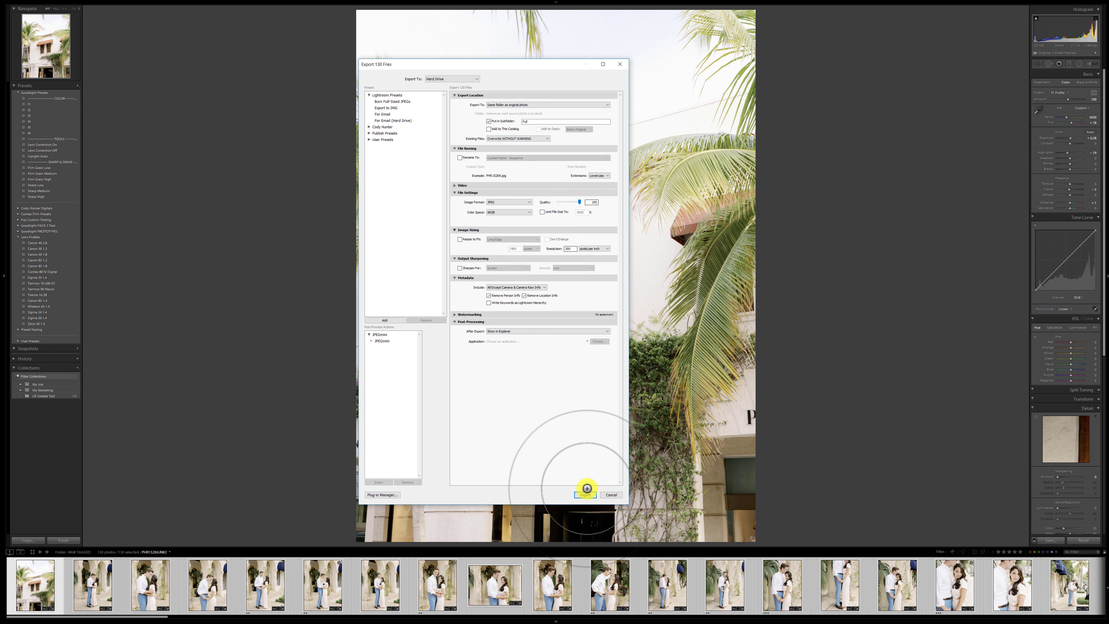
pyautogui.click(586, 489)
pyautogui.hotkey('alt', 'Tab')
pyautogui.click(252, 238)
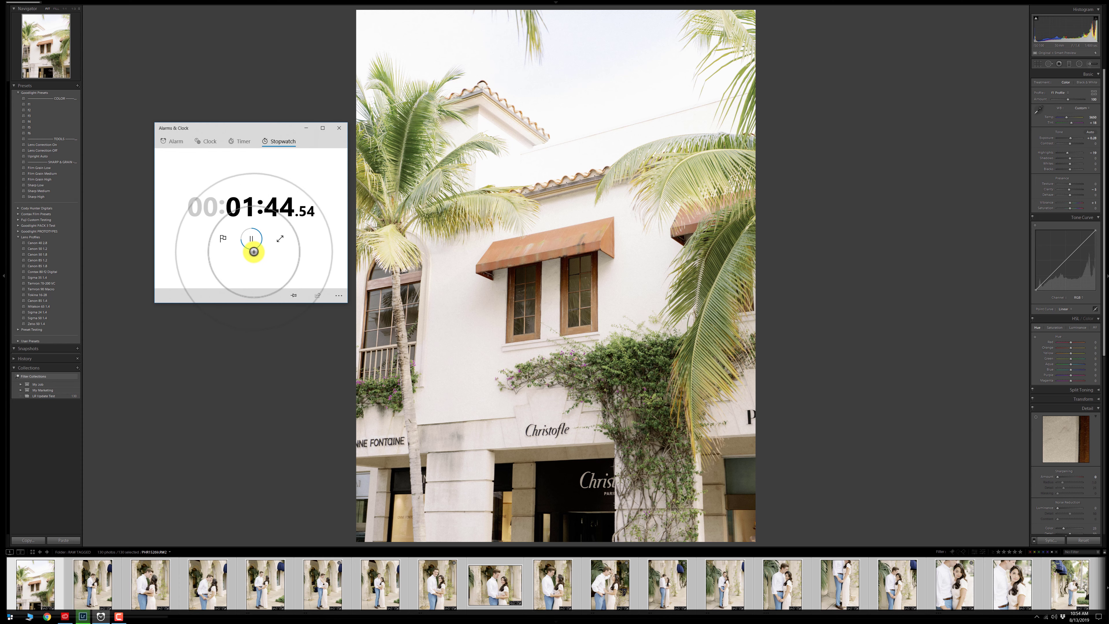
pyautogui.click(257, 245)
pyautogui.click(383, 226)
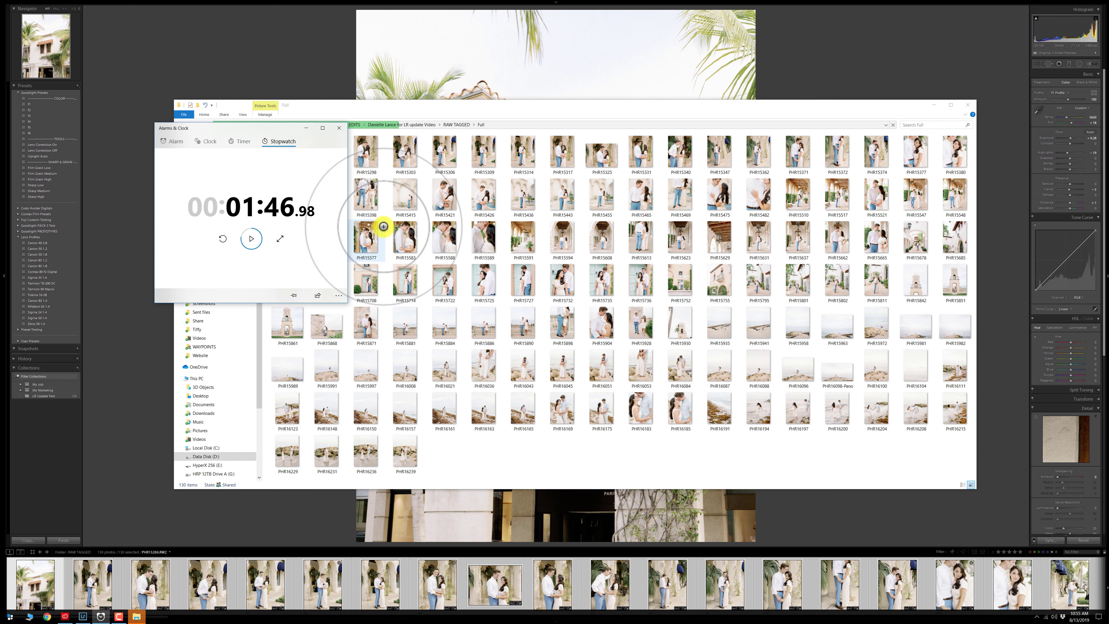
# Select all 130 exported files in the Full folder and delete them.
pyautogui.click(680, 197)
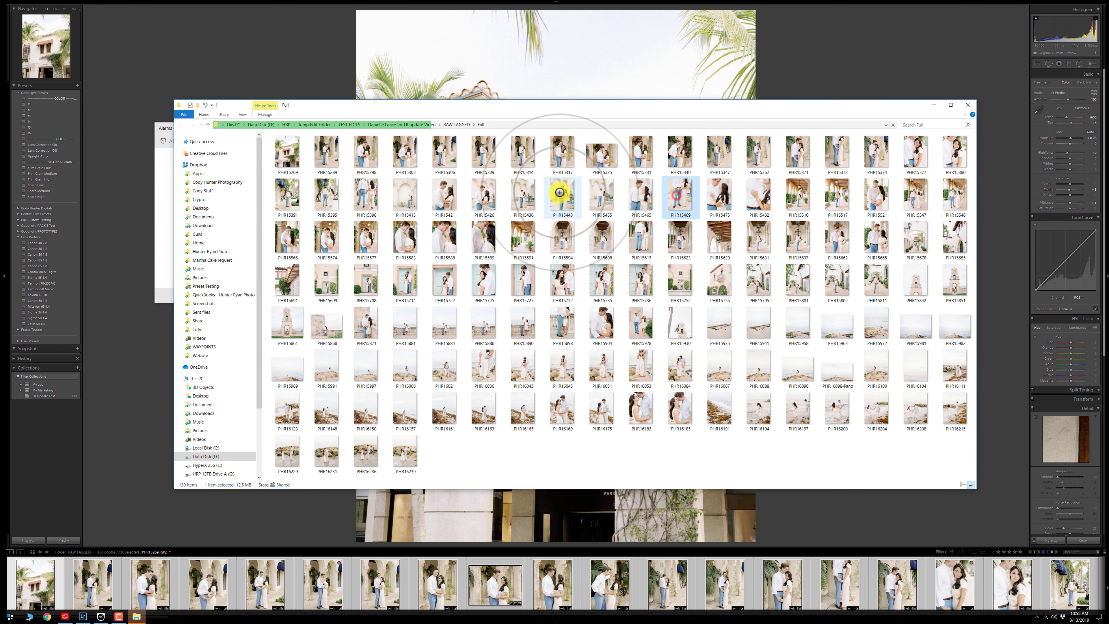
pyautogui.click(562, 194)
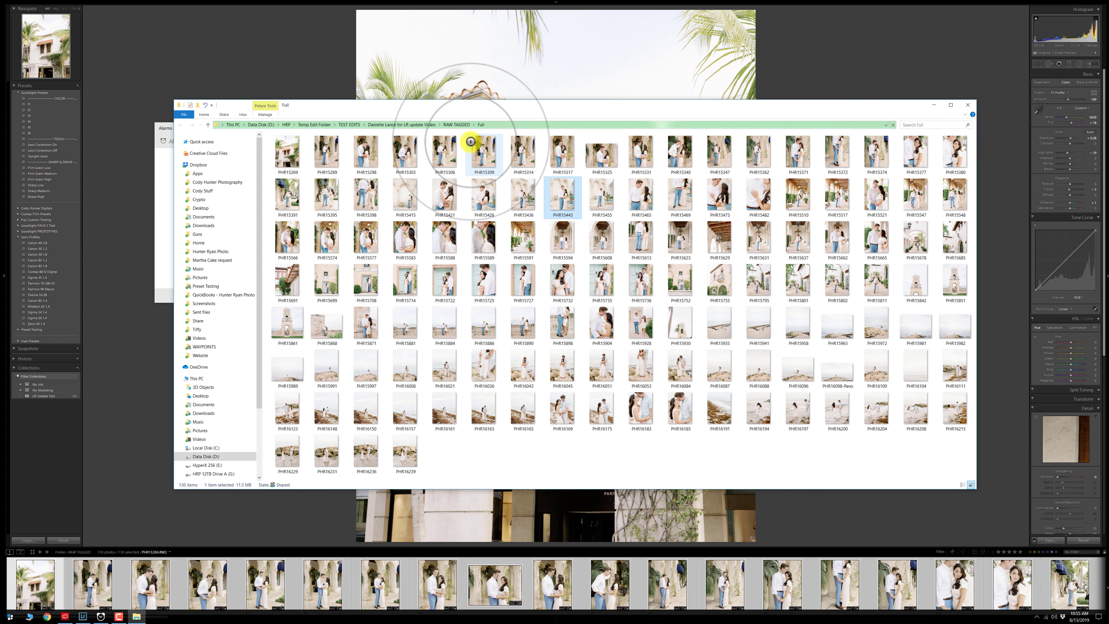
pyautogui.hotkey('ctrl', 'a')
pyautogui.press('Delete')
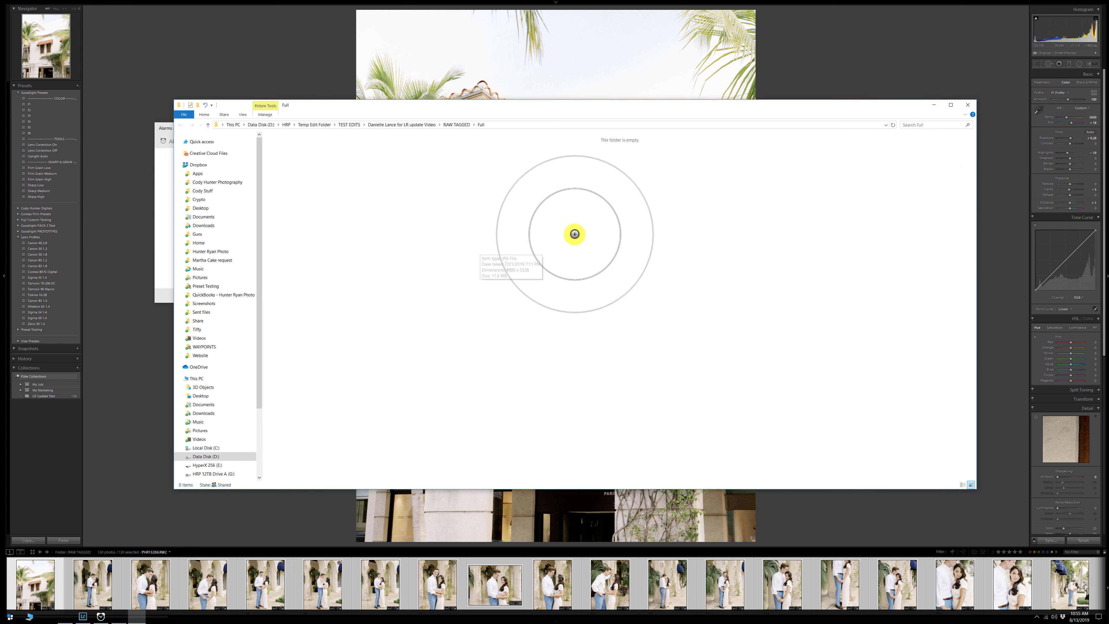
# Leave full screen and close Lightroom Classic, skipping the catalog backup.
pyautogui.click(933, 104)
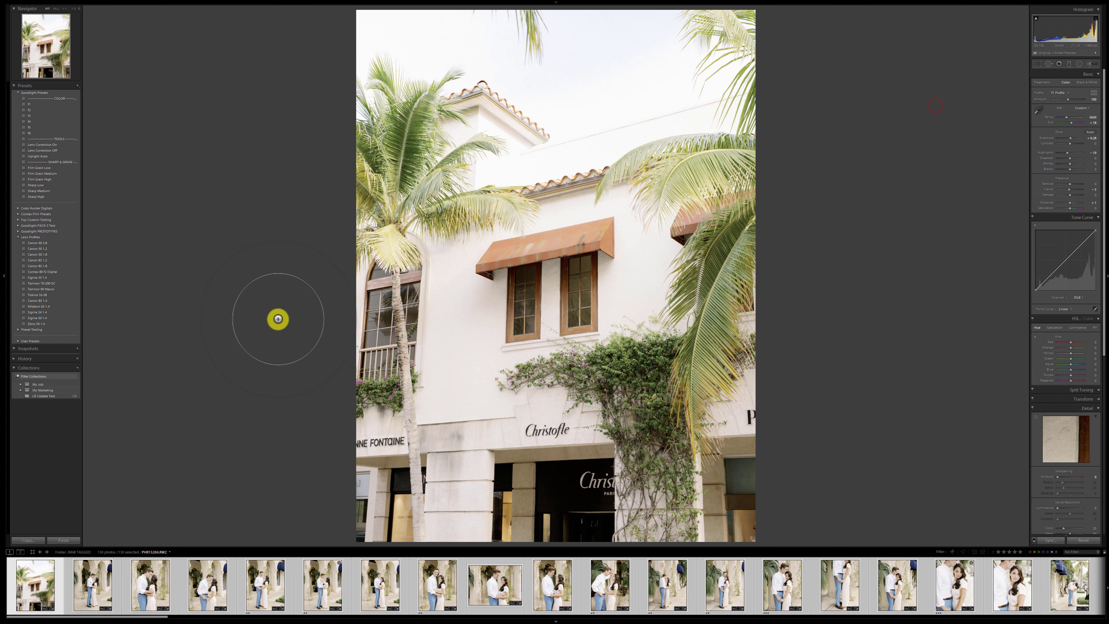
pyautogui.hotkey('shift', 'f')
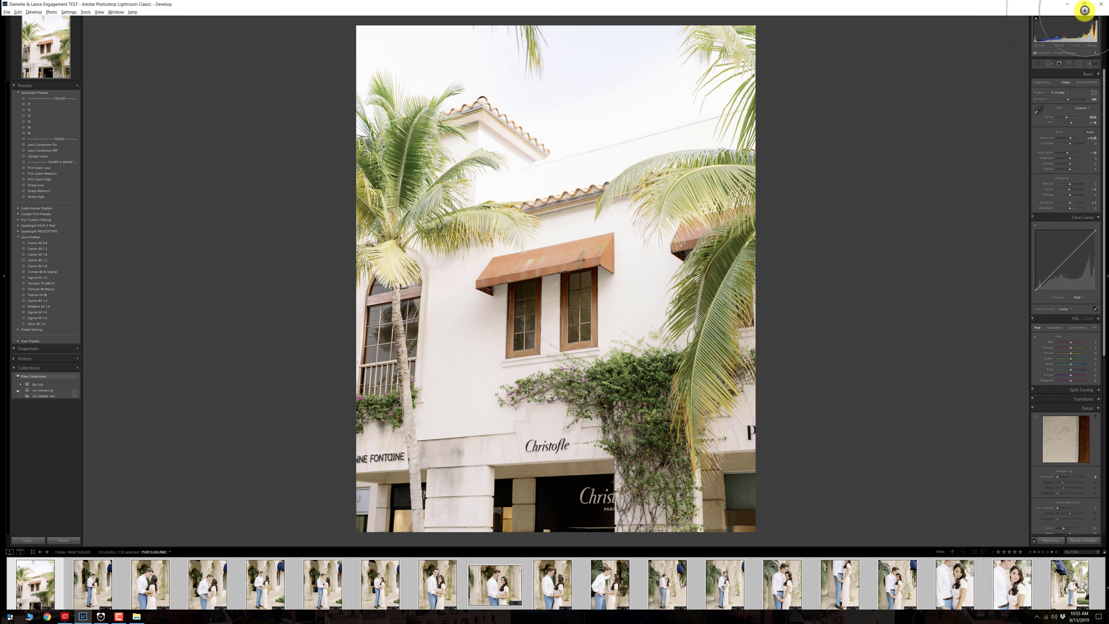
pyautogui.click(1101, 5)
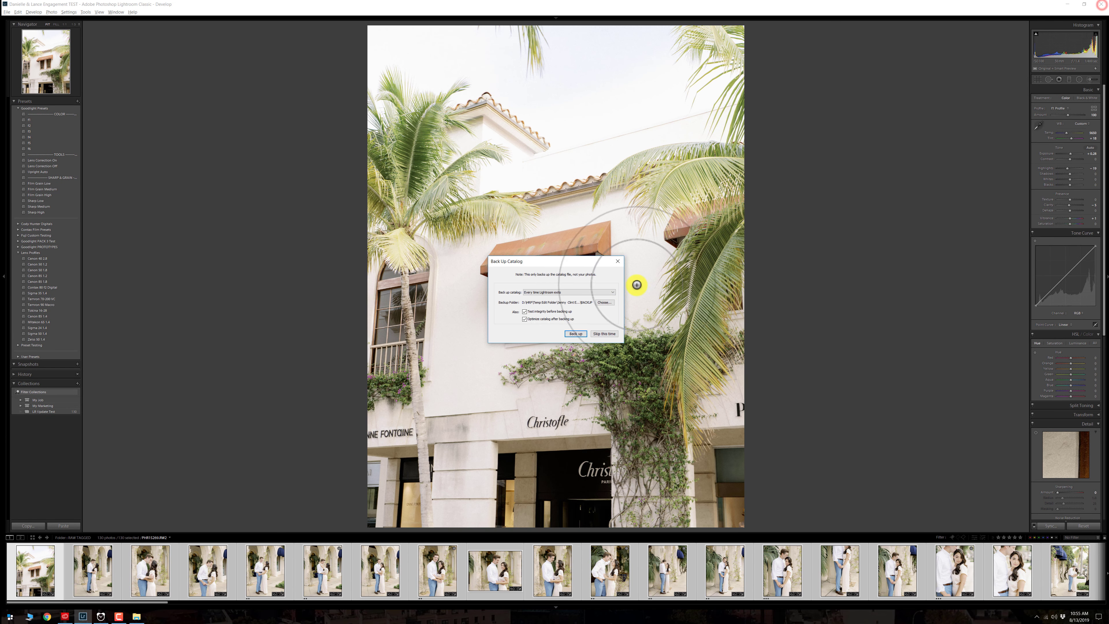
pyautogui.click(602, 333)
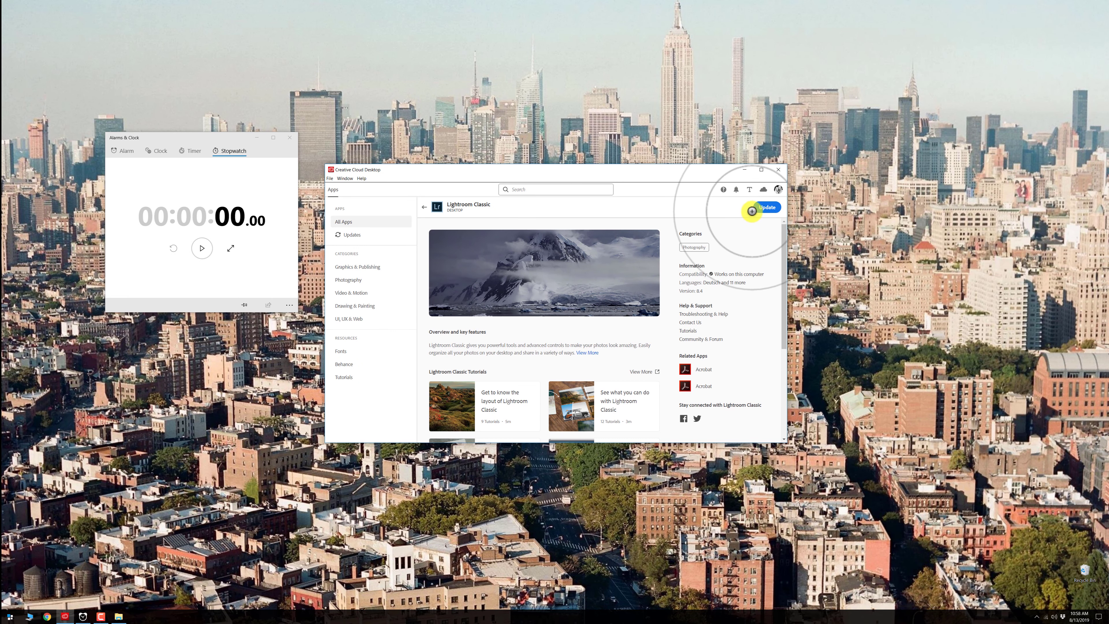
# Update Lightroom Classic from Creative Cloud and launch the new version once it finishes.
pyautogui.click(760, 210)
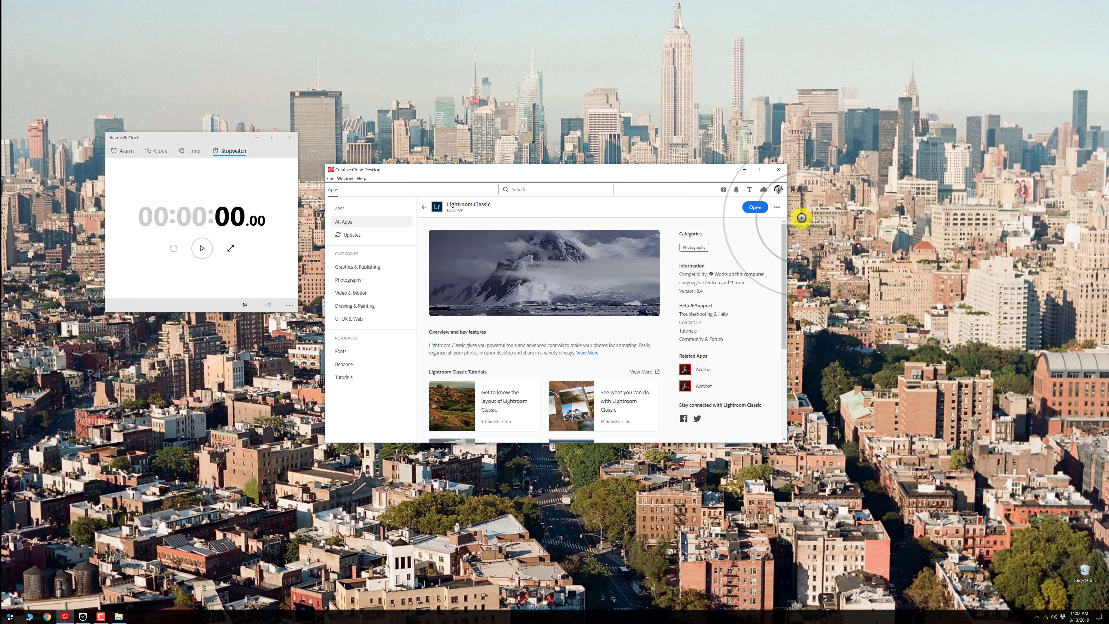
pyautogui.click(749, 209)
pyautogui.click(753, 208)
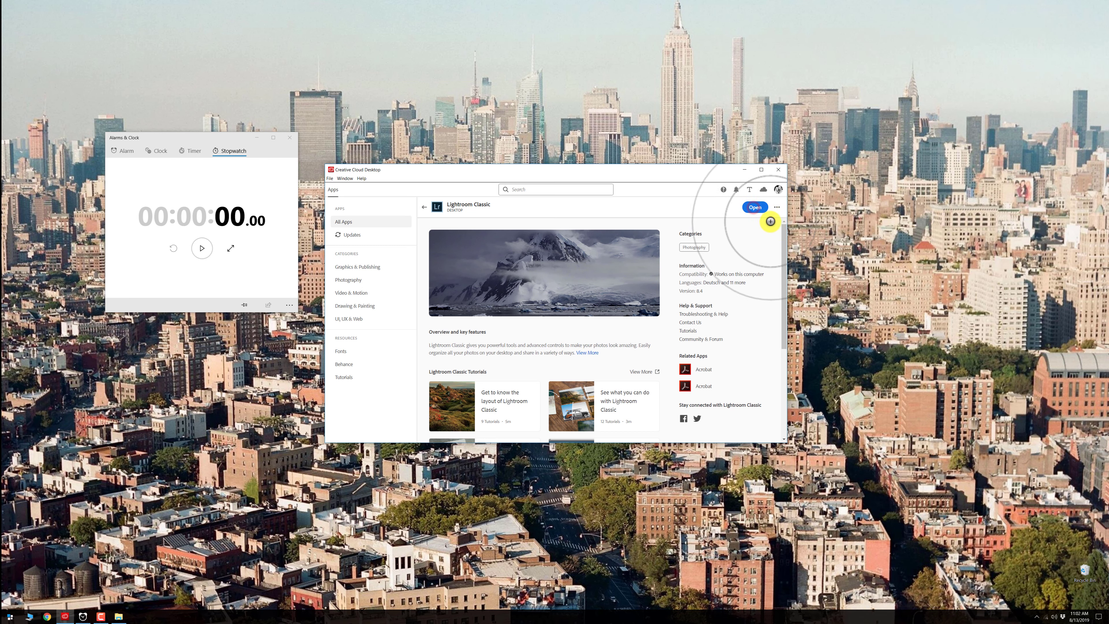
# Dismiss the What's New welcome screen and show the About Lightroom Classic version window.
pyautogui.click(132, 12)
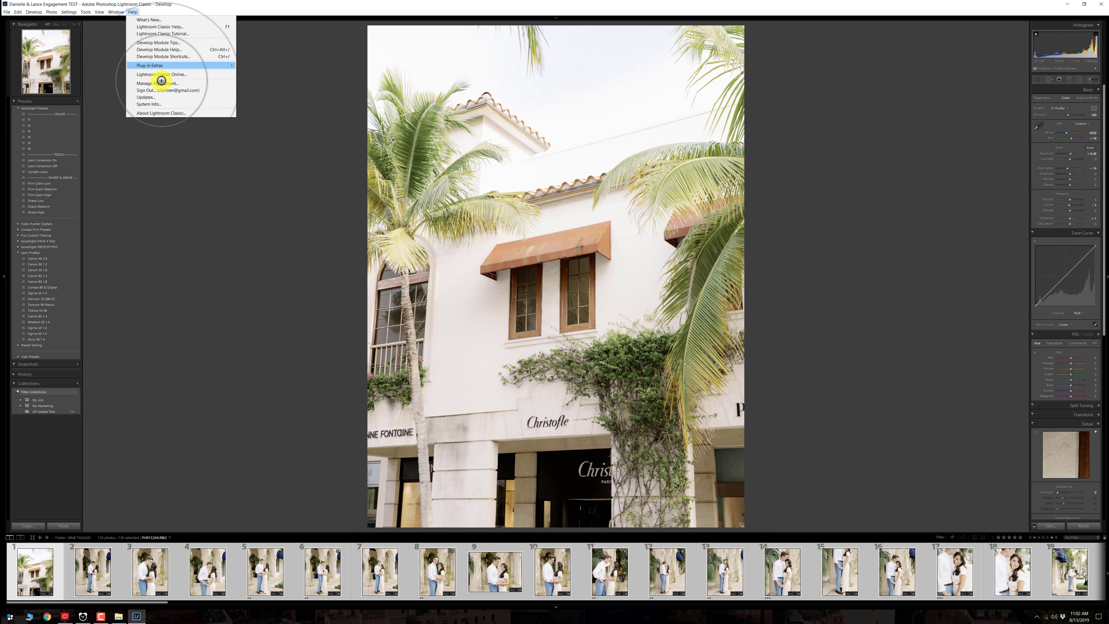
pyautogui.click(508, 269)
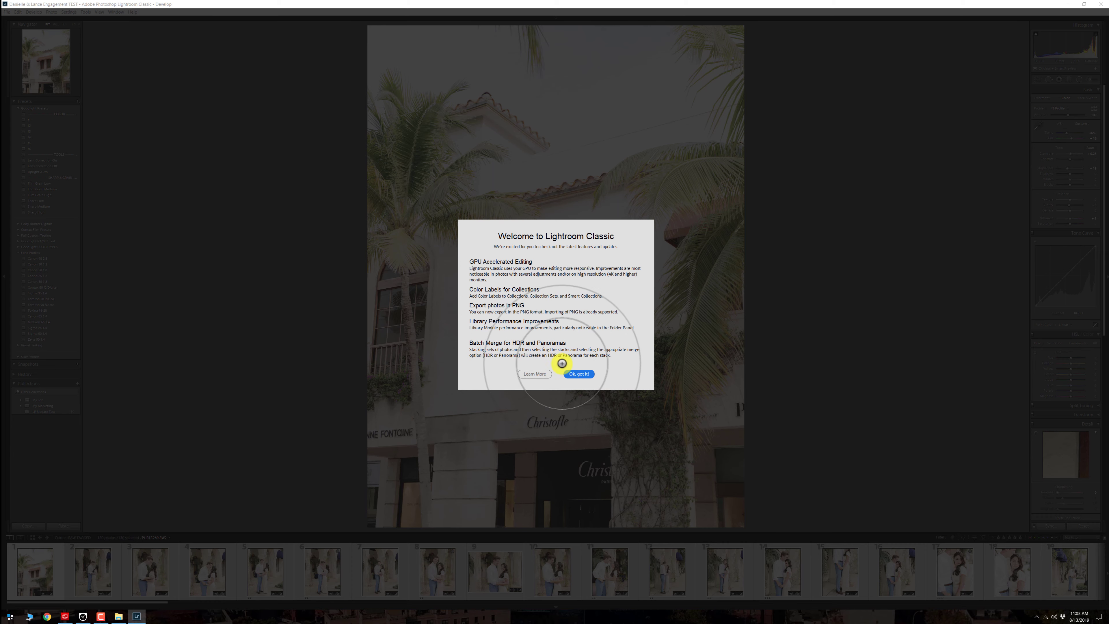
pyautogui.click(577, 374)
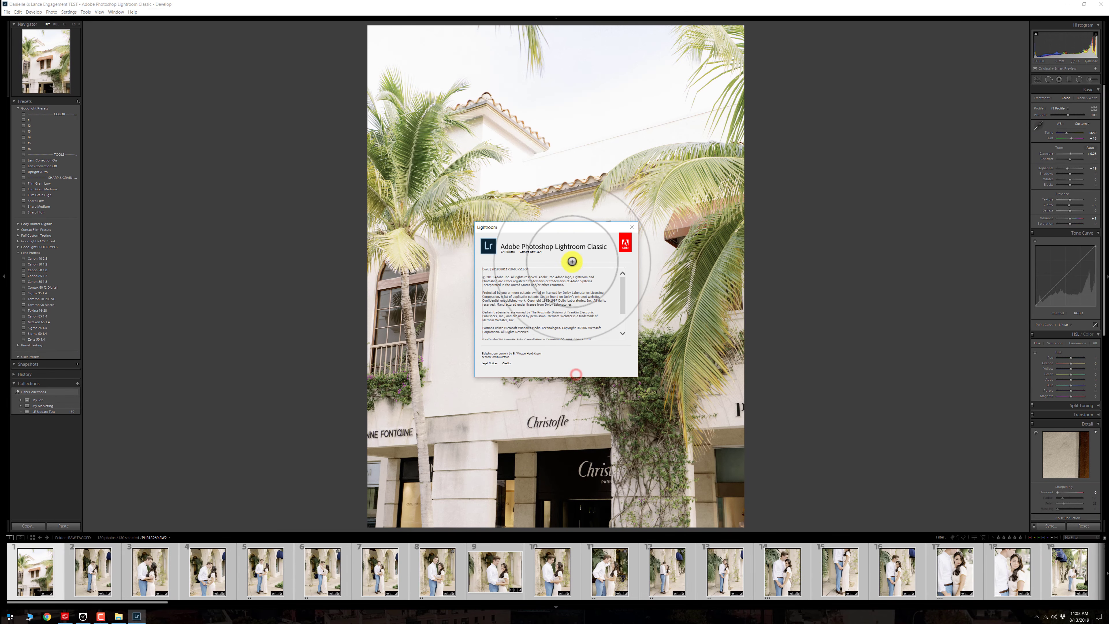
pyautogui.click(622, 287)
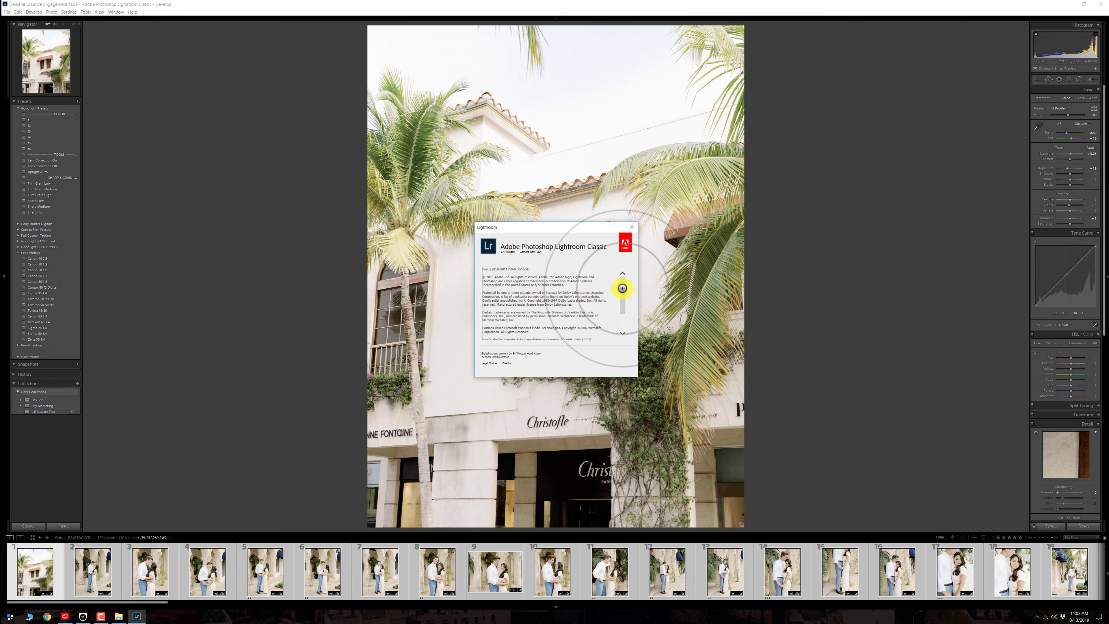
# Close the About window and return to the full-screen Library view.
pyautogui.click(631, 226)
pyautogui.click(215, 317)
pyautogui.hotkey('shift', 'f')
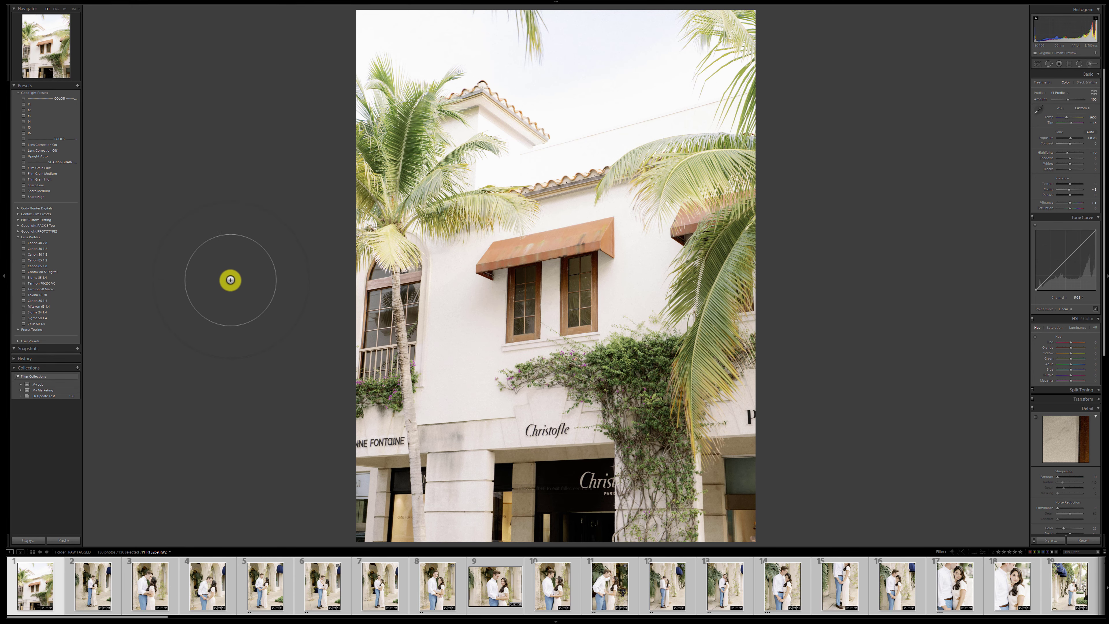
pyautogui.press('e')
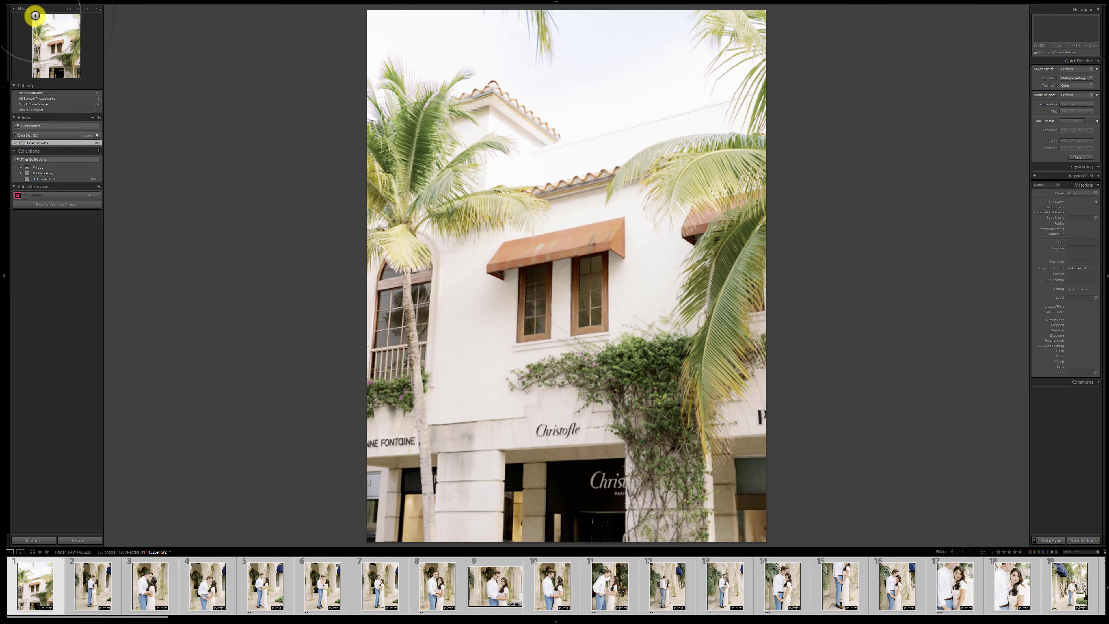
# Discard the 1:1 previews for all 130 photos.
pyautogui.click(32, 3)
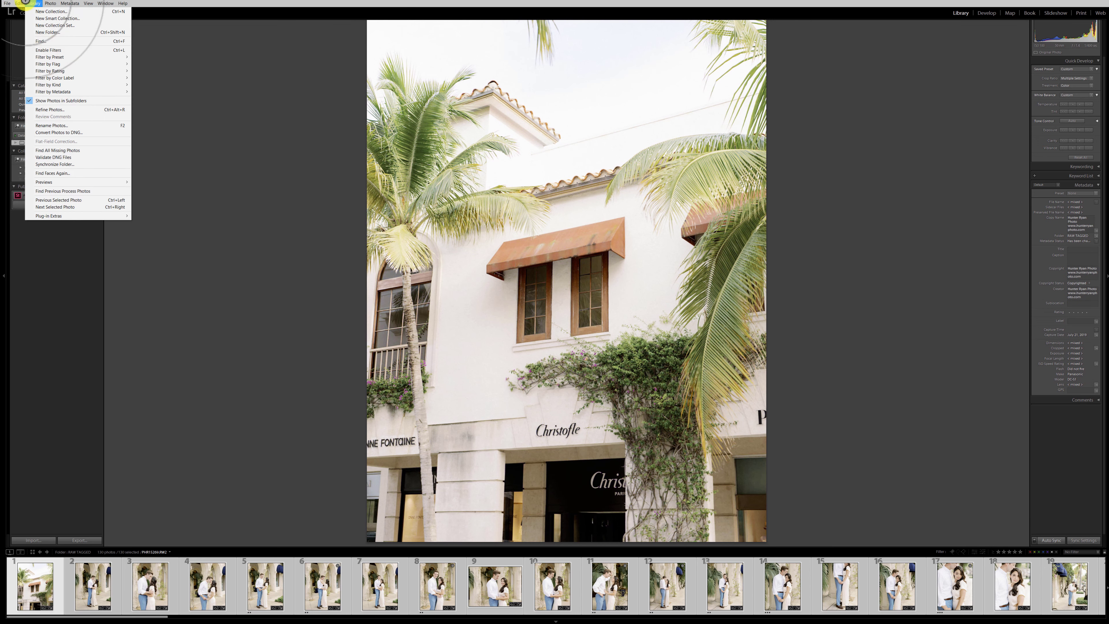
pyautogui.click(116, 181)
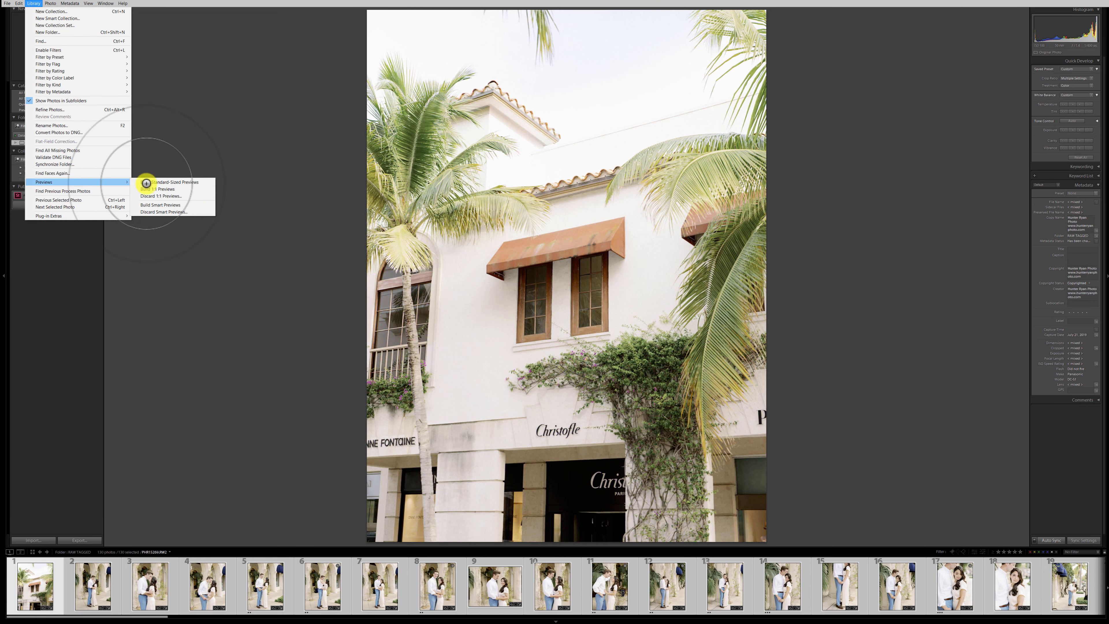
pyautogui.click(157, 195)
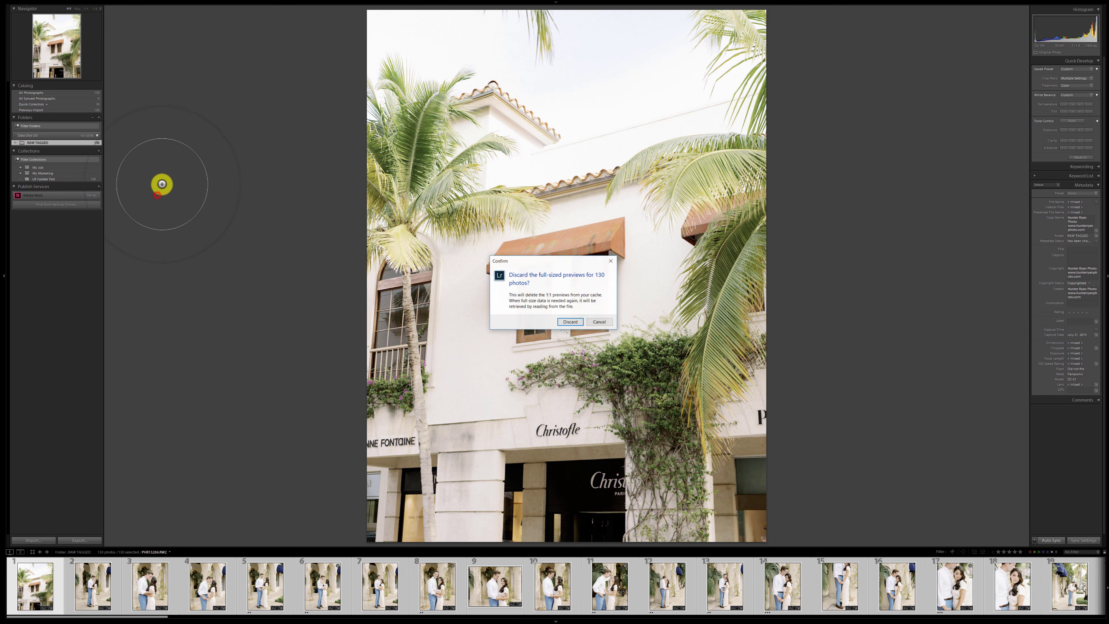
pyautogui.click(568, 321)
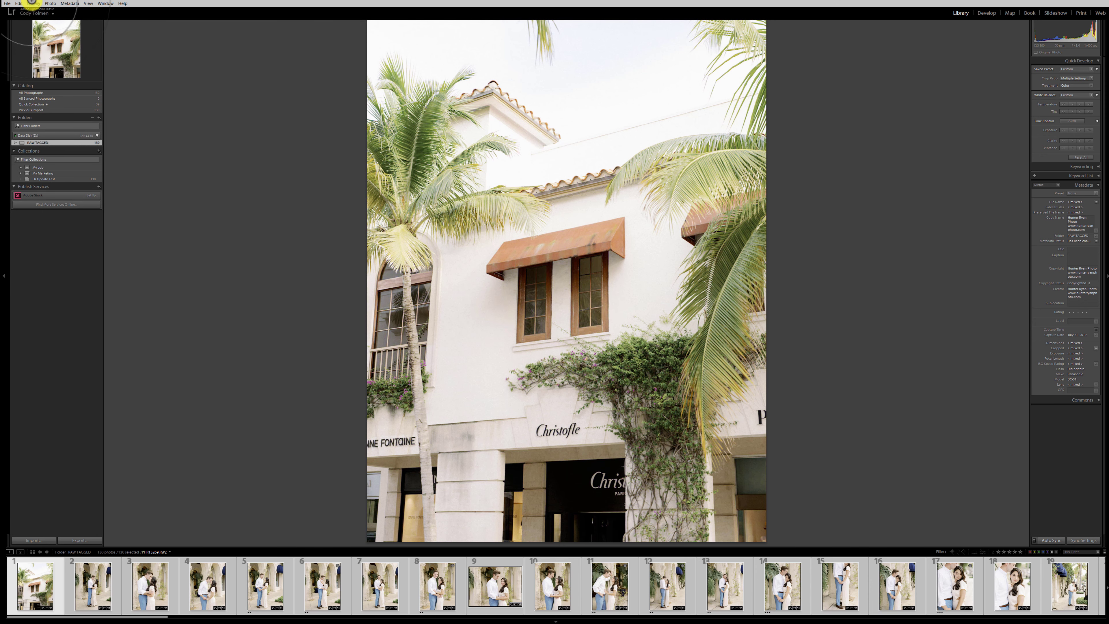
# Discard the smart previews for the photos.
pyautogui.click(32, 2)
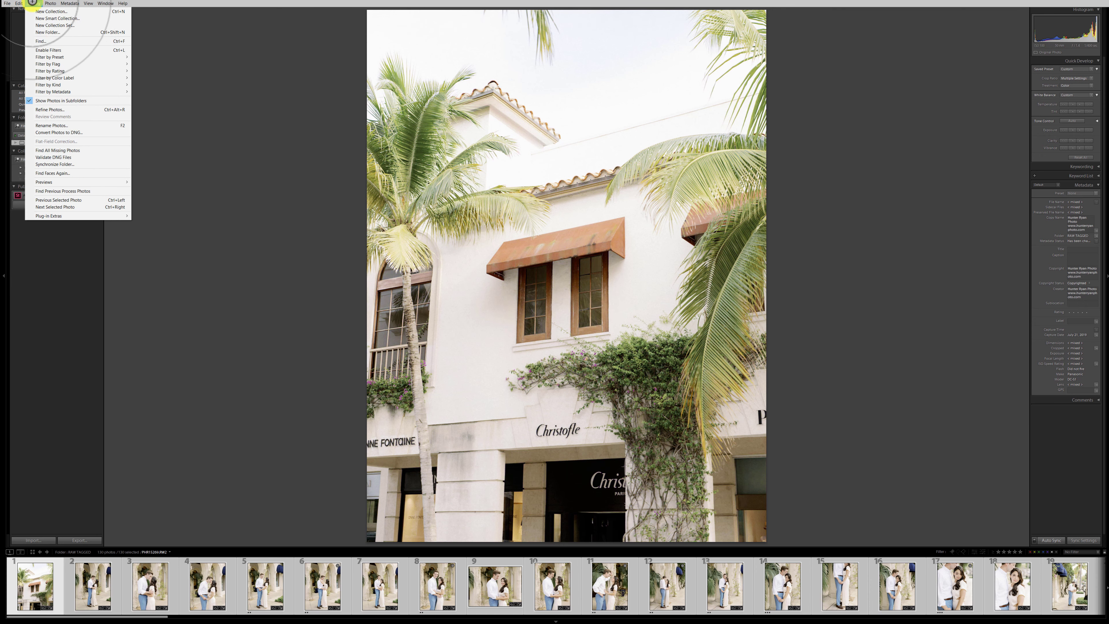
pyautogui.moveTo(112, 182)
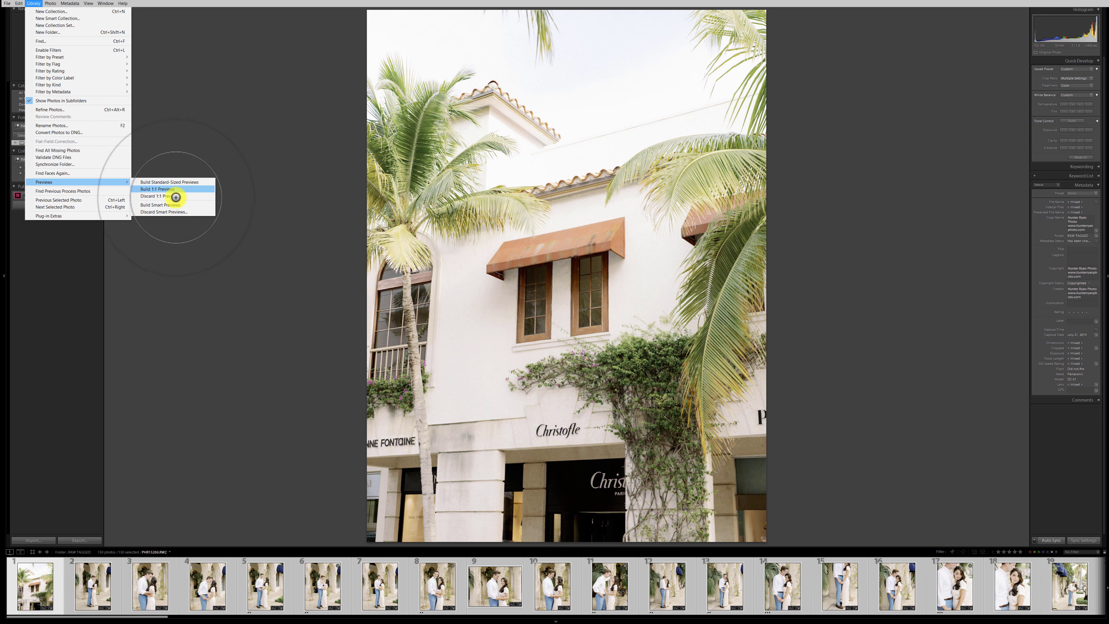
pyautogui.click(174, 212)
pyautogui.click(560, 303)
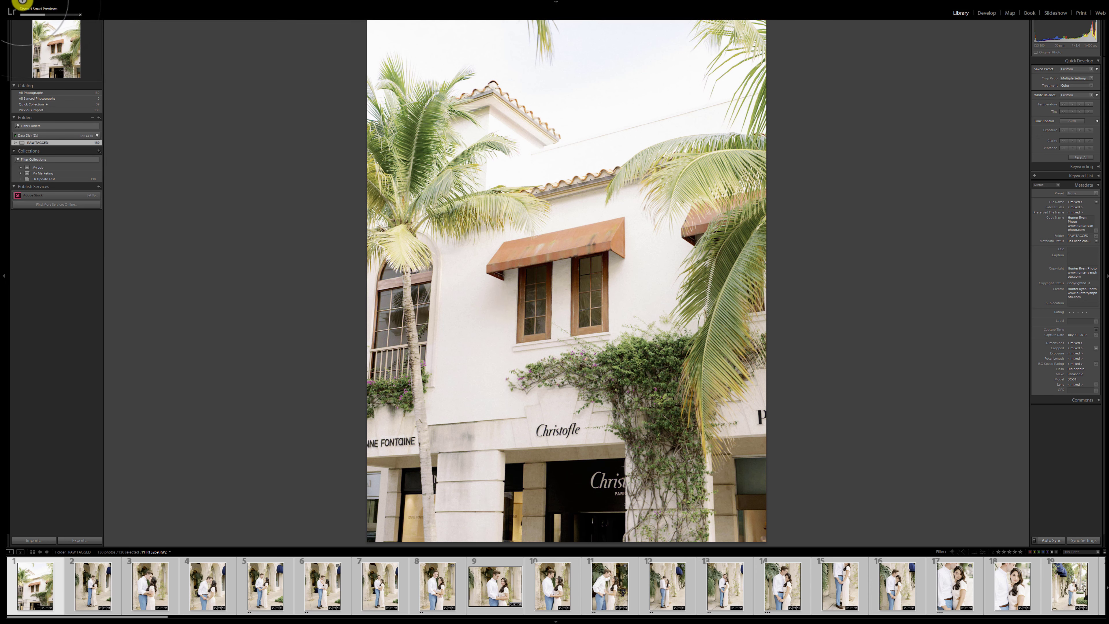
# Bring up the Performance page of the Preferences.
pyautogui.click(19, 4)
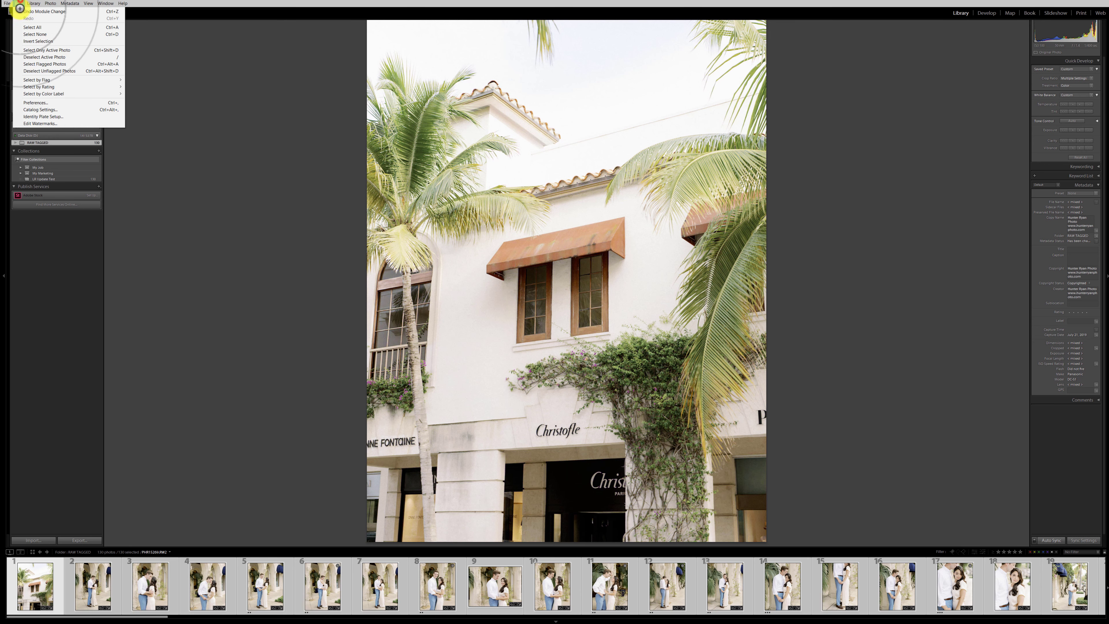
pyautogui.click(33, 103)
pyautogui.click(413, 140)
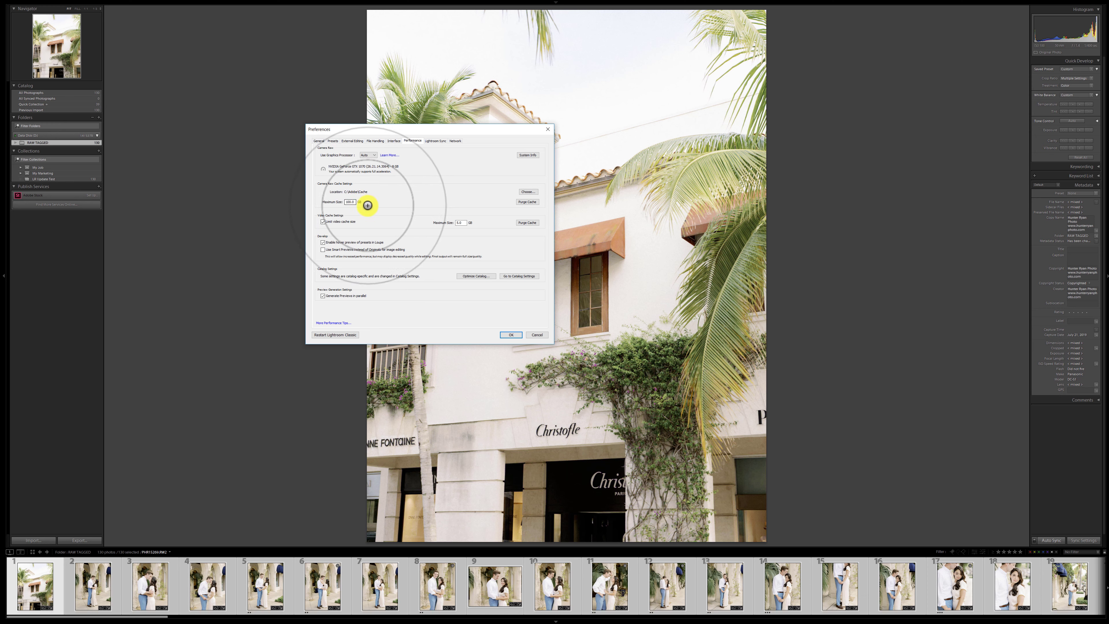
# Purge the Camera Raw cache in the Performance preferences.
pyautogui.click(525, 202)
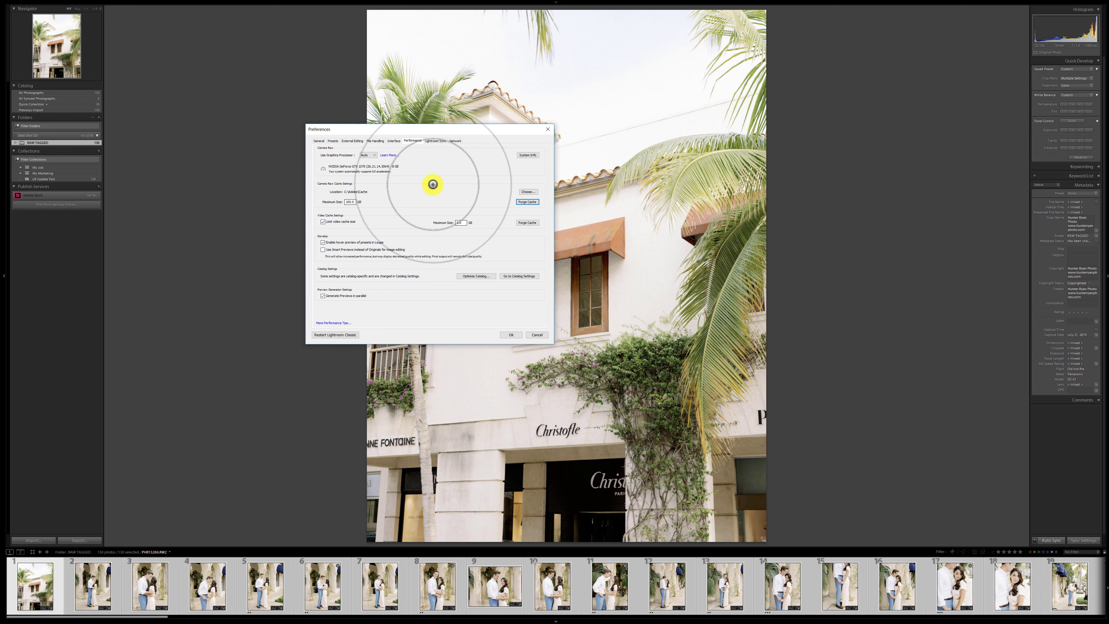
# Close the preferences, select all 130 photos and build 1:1 previews for them.
pyautogui.click(510, 335)
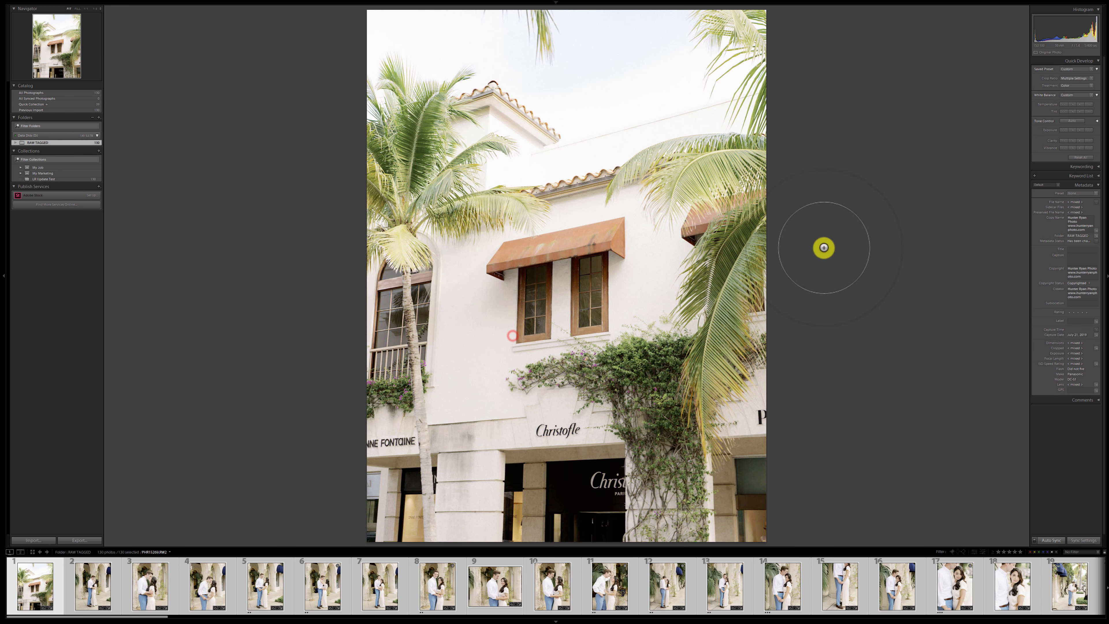
pyautogui.click(51, 587)
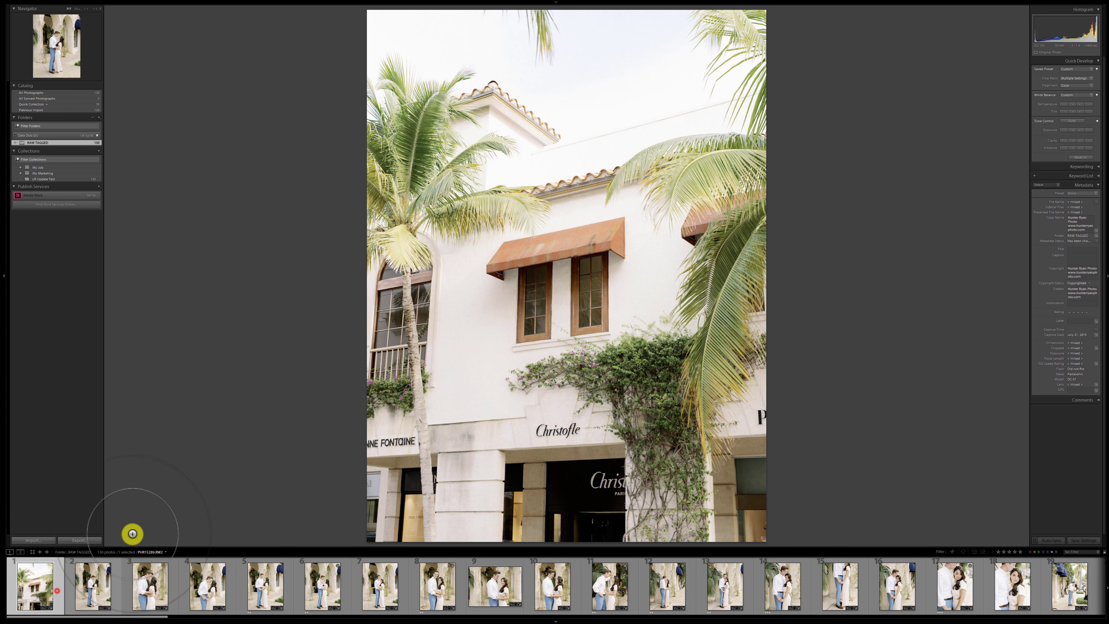
pyautogui.click(118, 564)
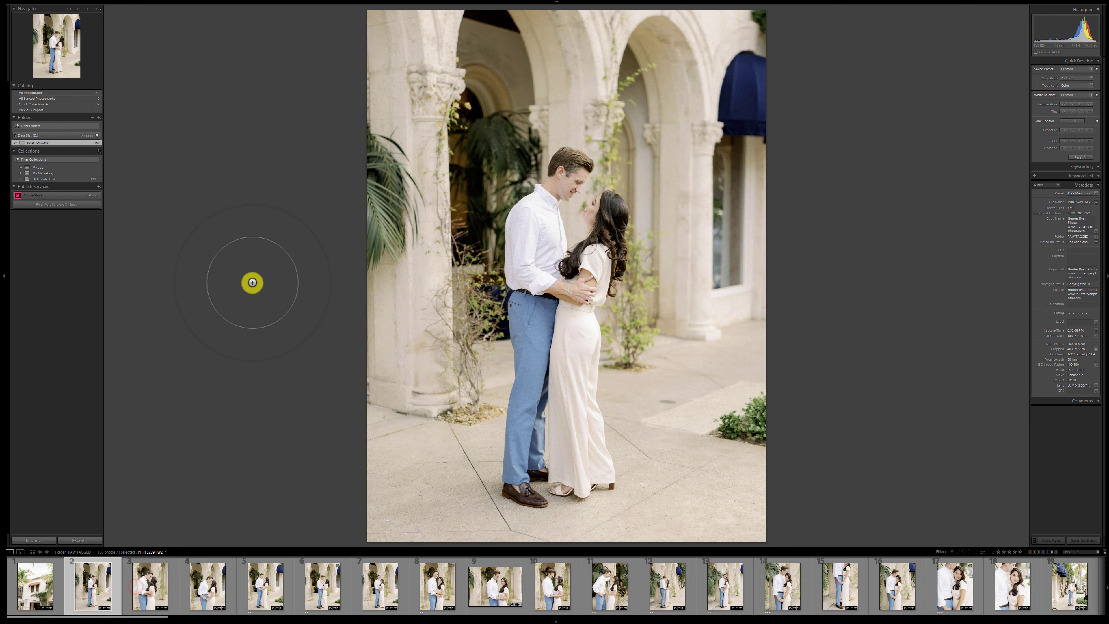
pyautogui.hotkey('ctrl', 'a')
pyautogui.moveTo(58, 2)
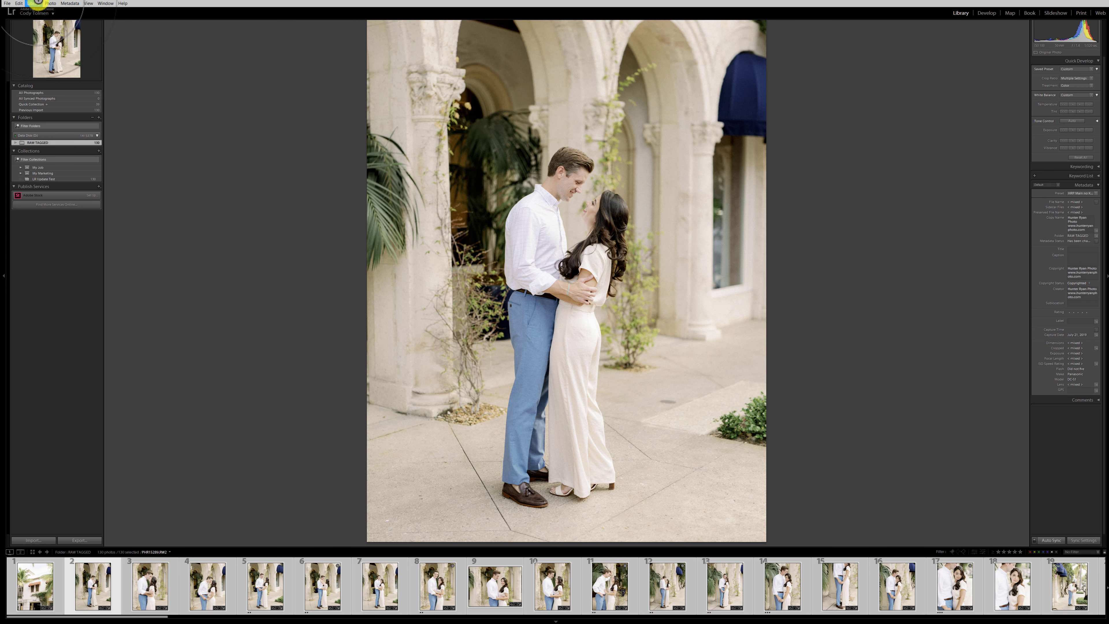
pyautogui.click(33, 2)
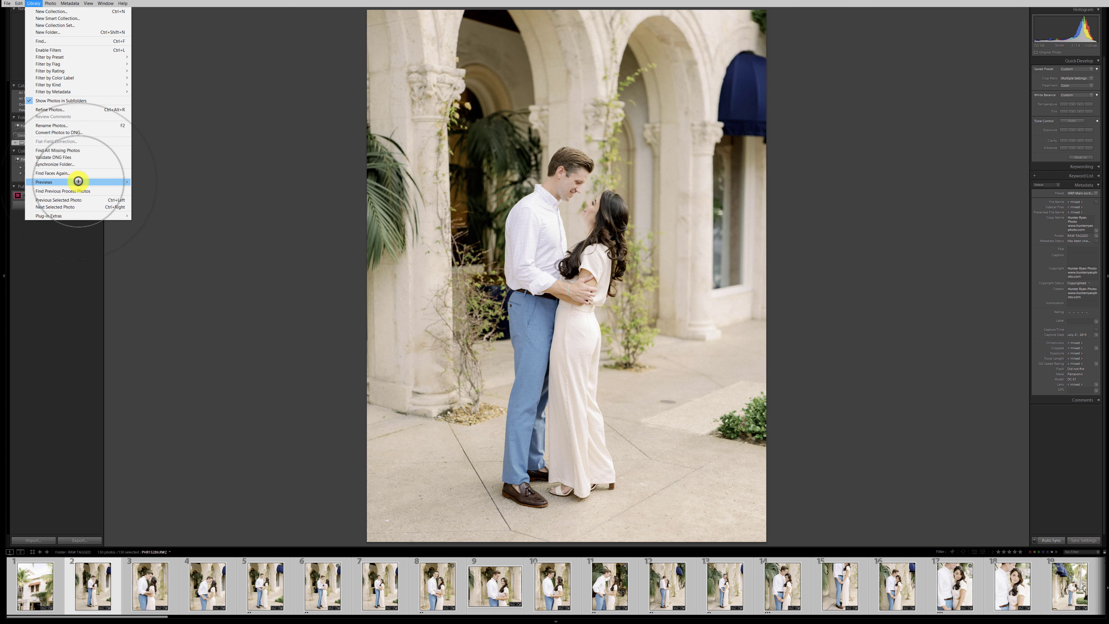
pyautogui.moveTo(78, 182)
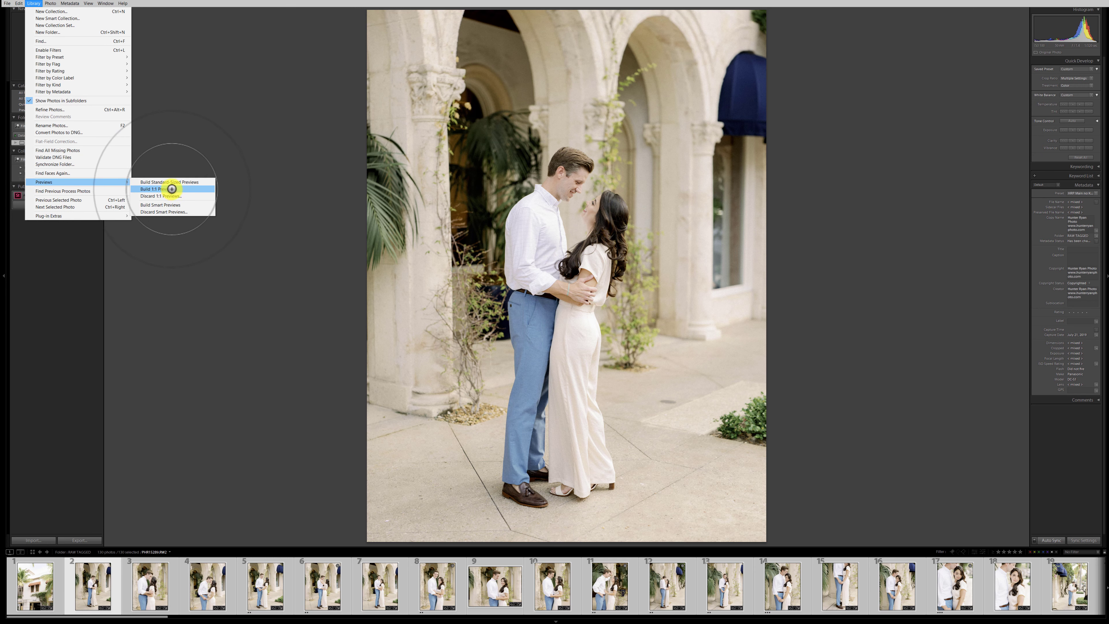
pyautogui.click(170, 188)
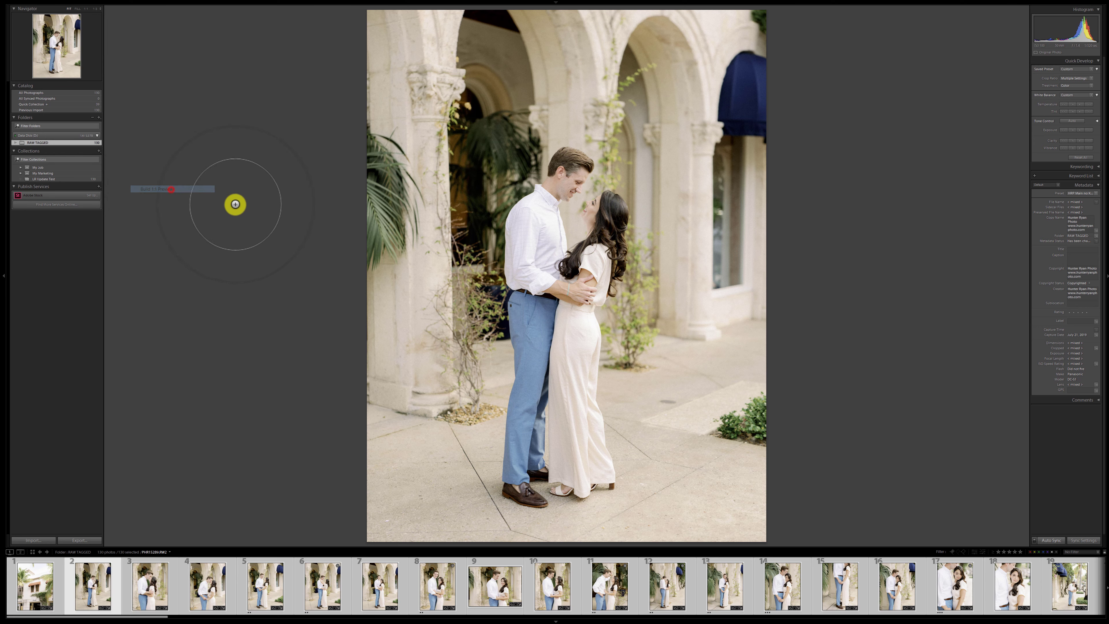
# Time the 1:1 preview build at 01:48.73 on the stopwatch, then reset it.
pyautogui.hotkey('alt', 'Tab')
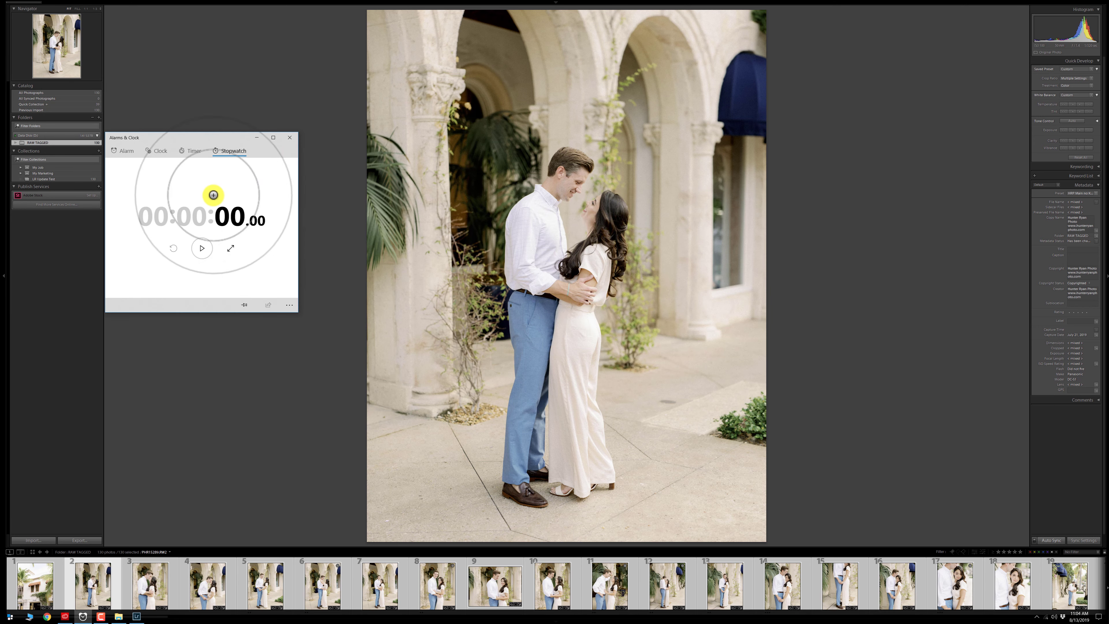
pyautogui.click(202, 248)
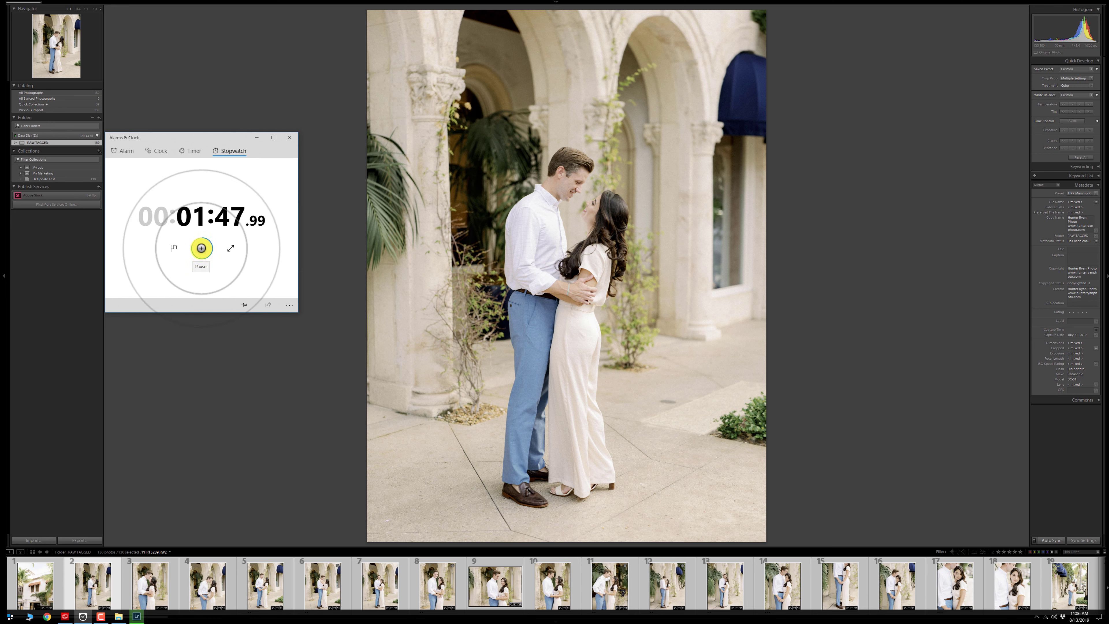
pyautogui.click(202, 248)
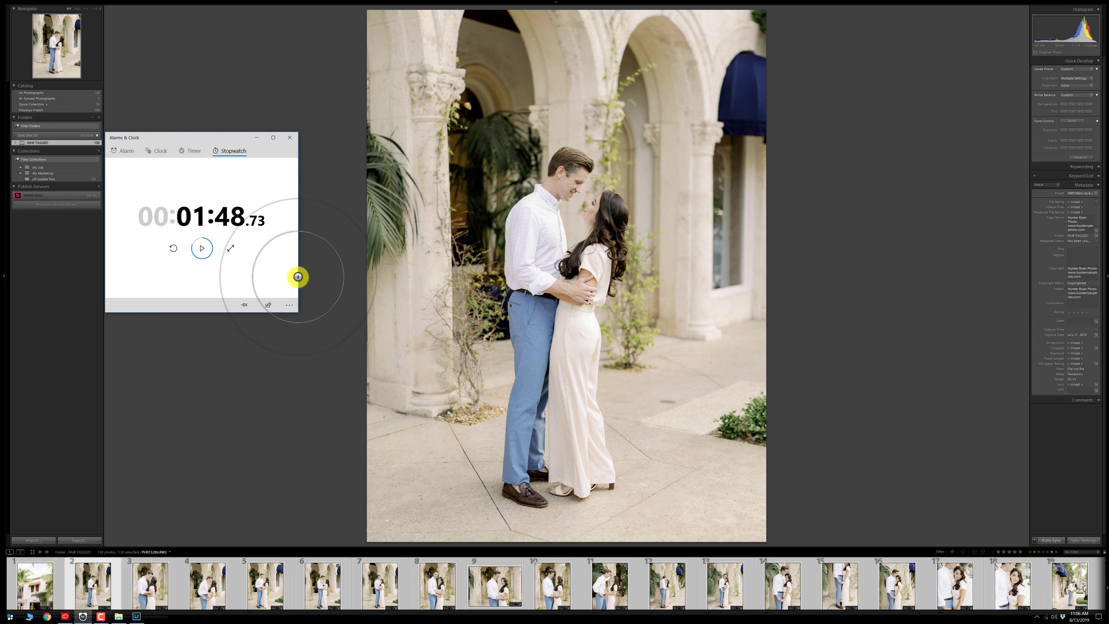
pyautogui.click(174, 247)
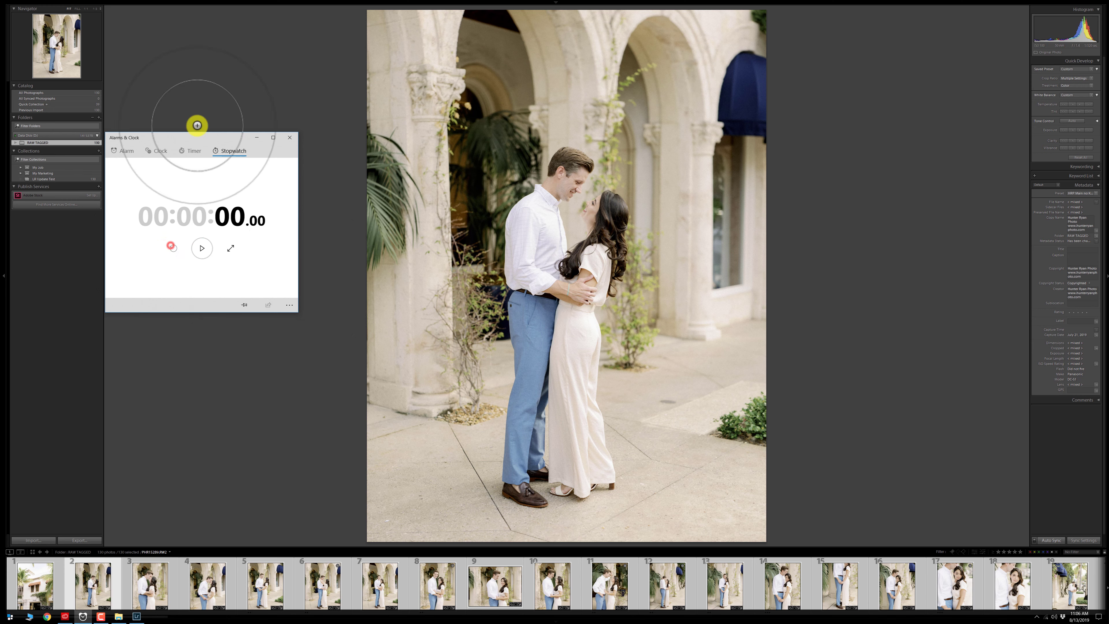
# Build smart previews for the selected photos.
pyautogui.click(217, 109)
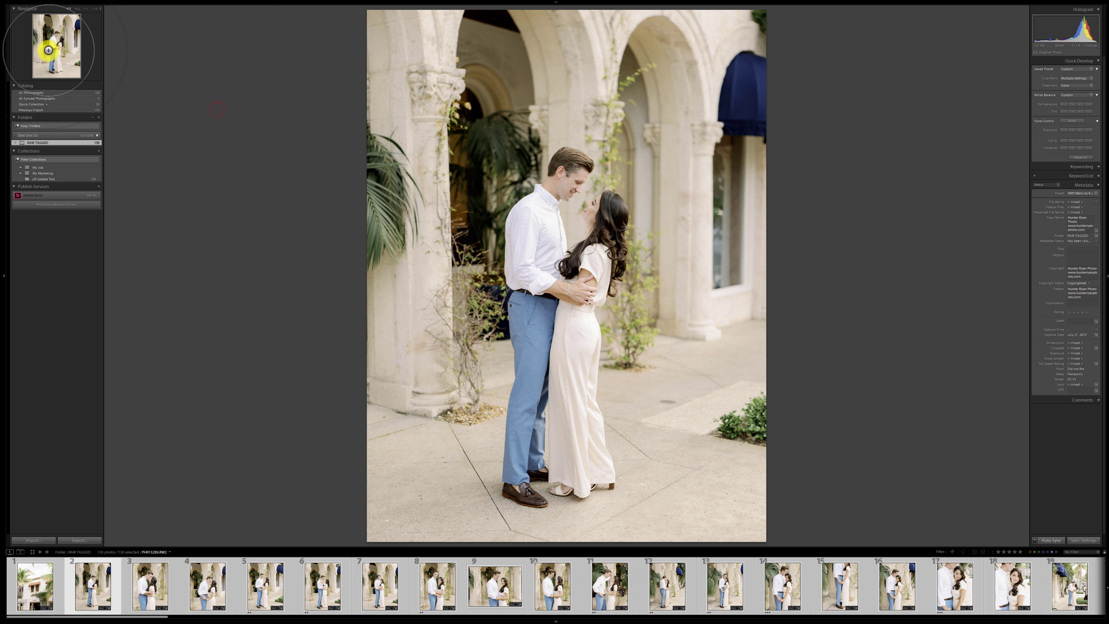
pyautogui.click(29, 2)
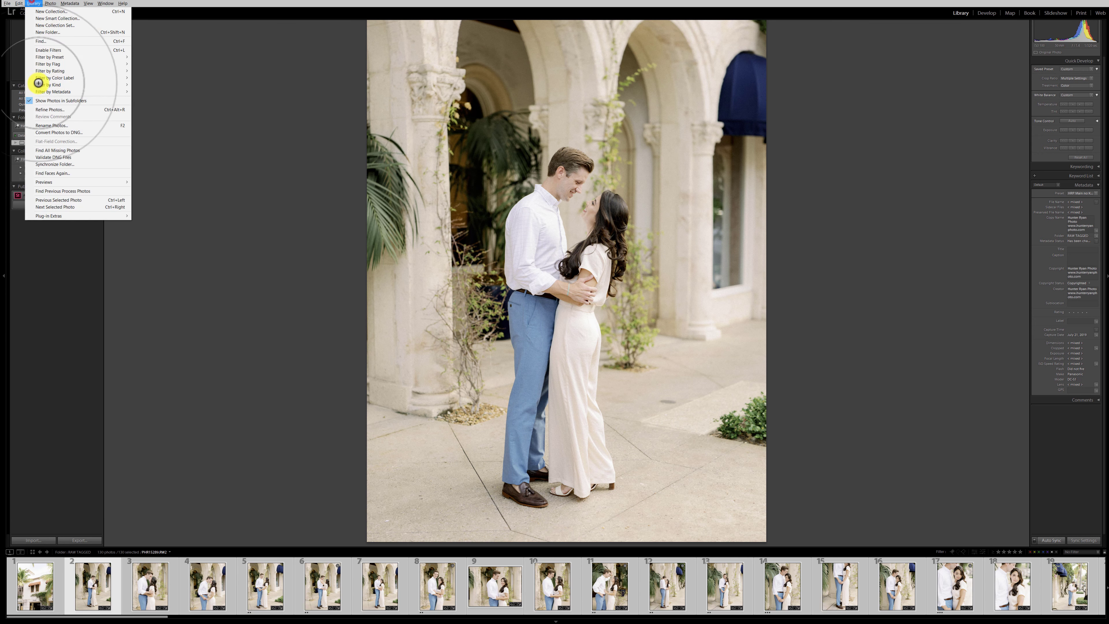
pyautogui.moveTo(105, 182)
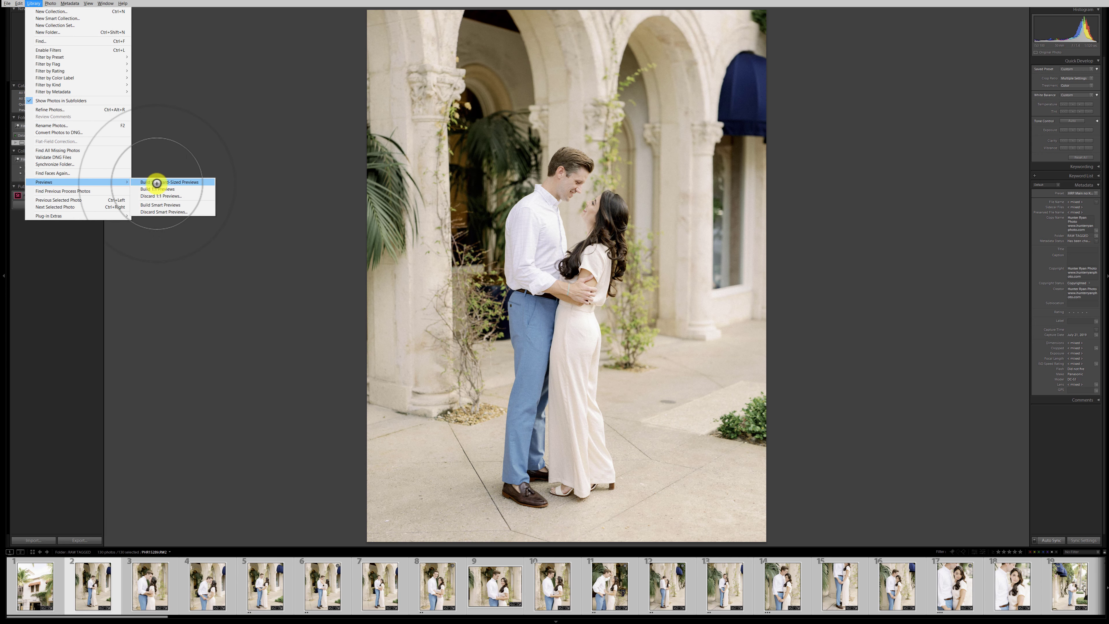
pyautogui.click(167, 205)
# Time the smart preview build, stopping the stopwatch at 00:27.24.
pyautogui.hotkey('alt', 'Tab')
pyautogui.click(302, 242)
pyautogui.click(202, 248)
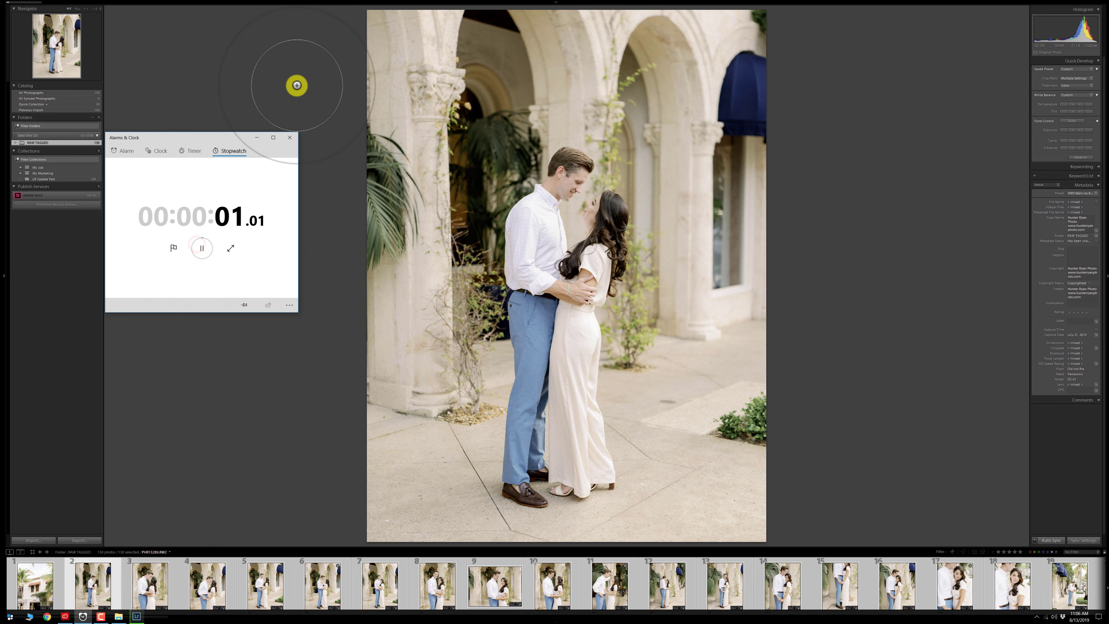
pyautogui.click(200, 248)
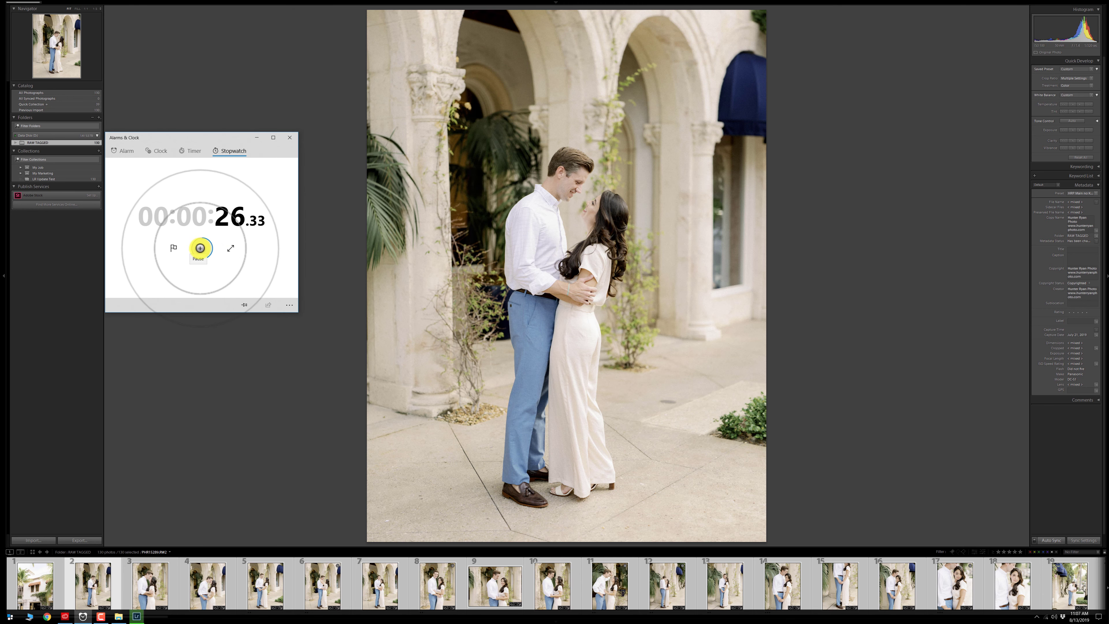
pyautogui.click(200, 247)
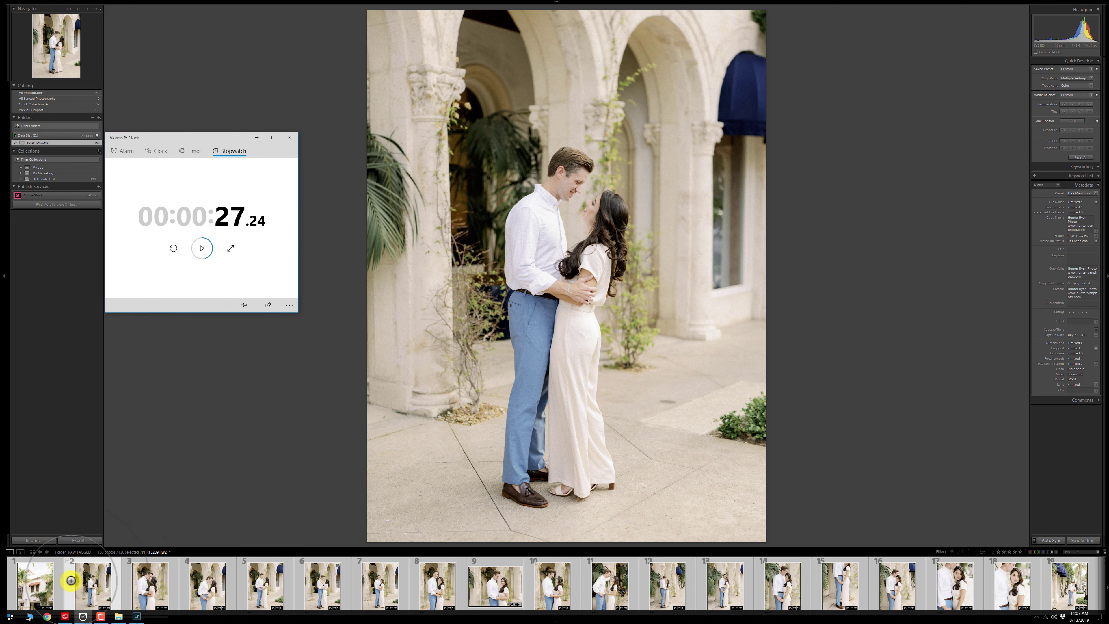
# Show the first photo, the building, and reset and start the stopwatch.
pyautogui.click(183, 444)
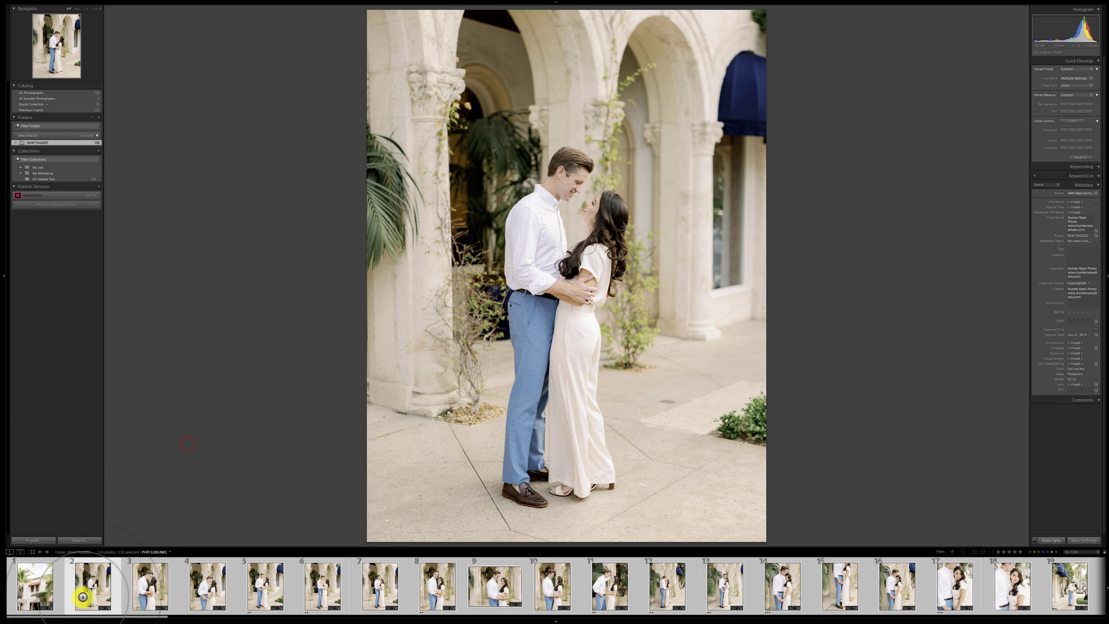
pyautogui.click(35, 584)
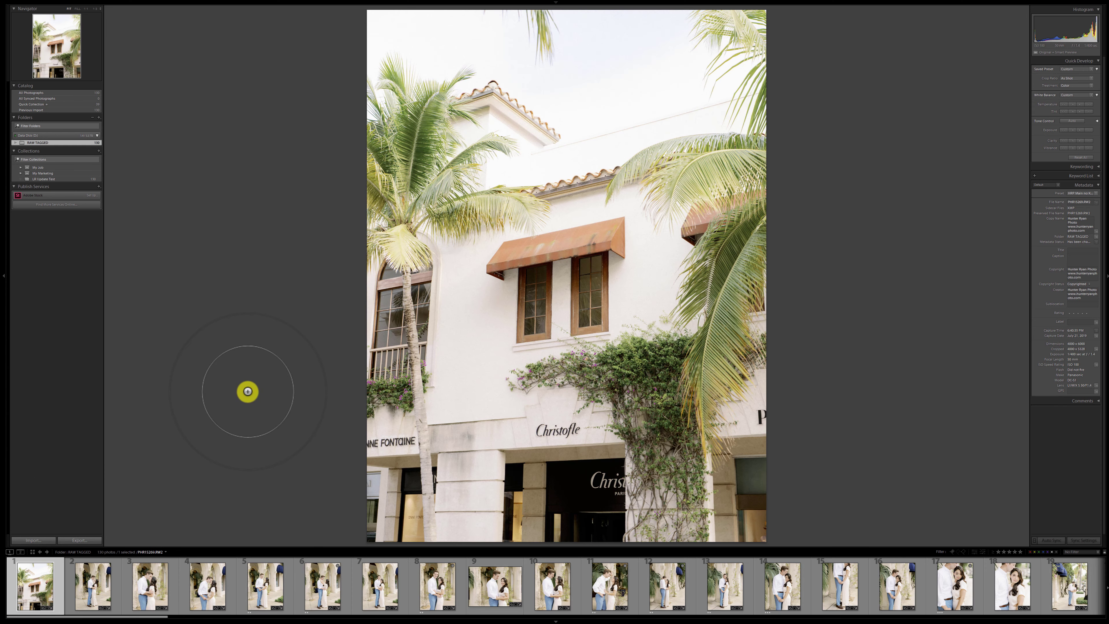
pyautogui.hotkey('alt', 'Tab')
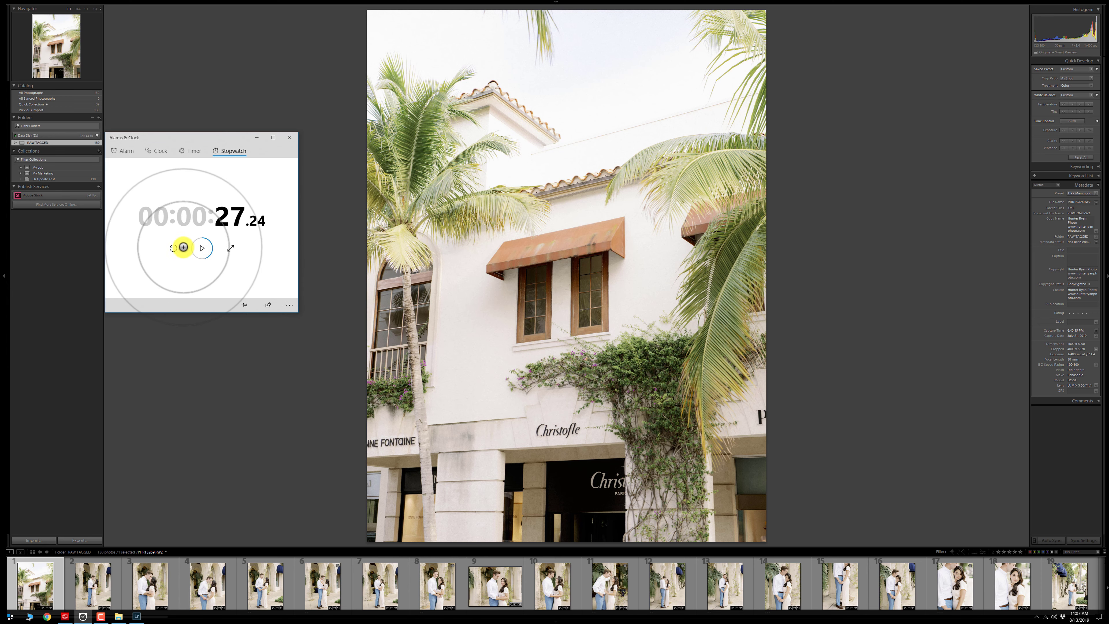
pyautogui.click(176, 248)
pyautogui.click(198, 252)
# Step forward through the photos to the end of the folder, checking the running stopwatch.
pyautogui.click(67, 565)
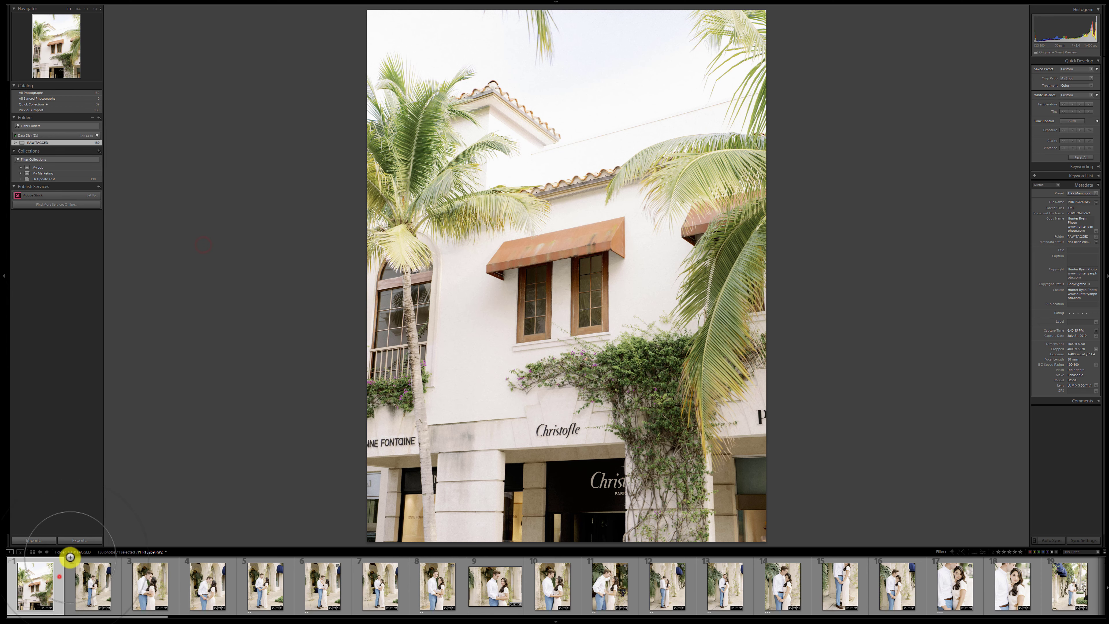
pyautogui.press('Right')
pyautogui.press('Right')
pyautogui.press('Right')
pyautogui.press('Right')
pyautogui.press('Right')
pyautogui.press('Right')
pyautogui.press('Right')
pyautogui.press('Right')
pyautogui.press('Right')
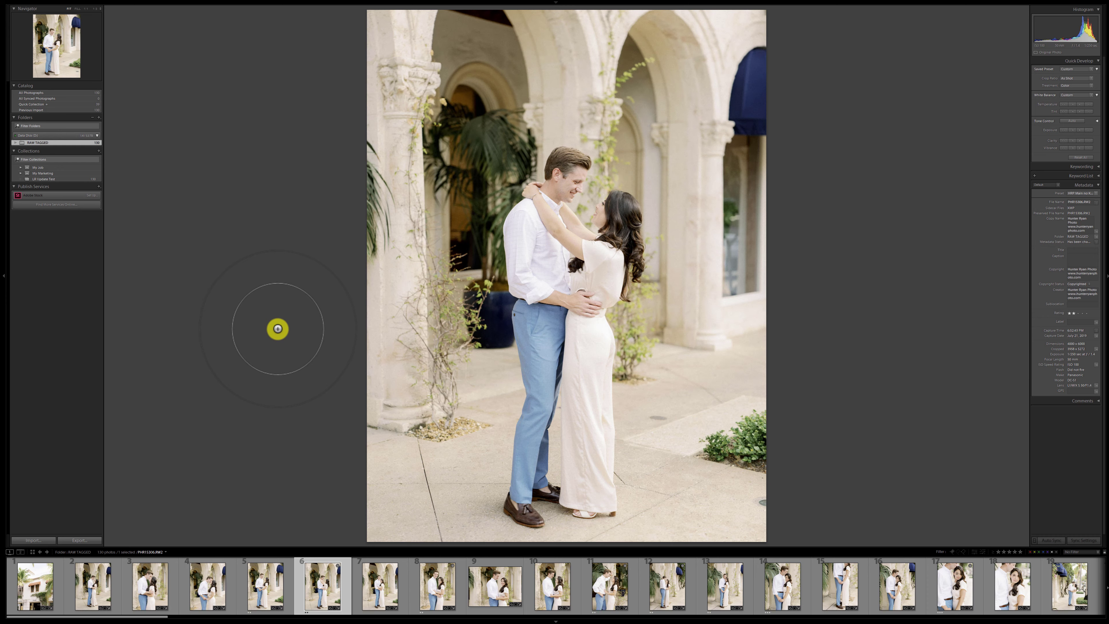
pyautogui.press('Right')
pyautogui.press('Right')
pyautogui.press('Right')
pyautogui.press('Right')
pyautogui.press('Right')
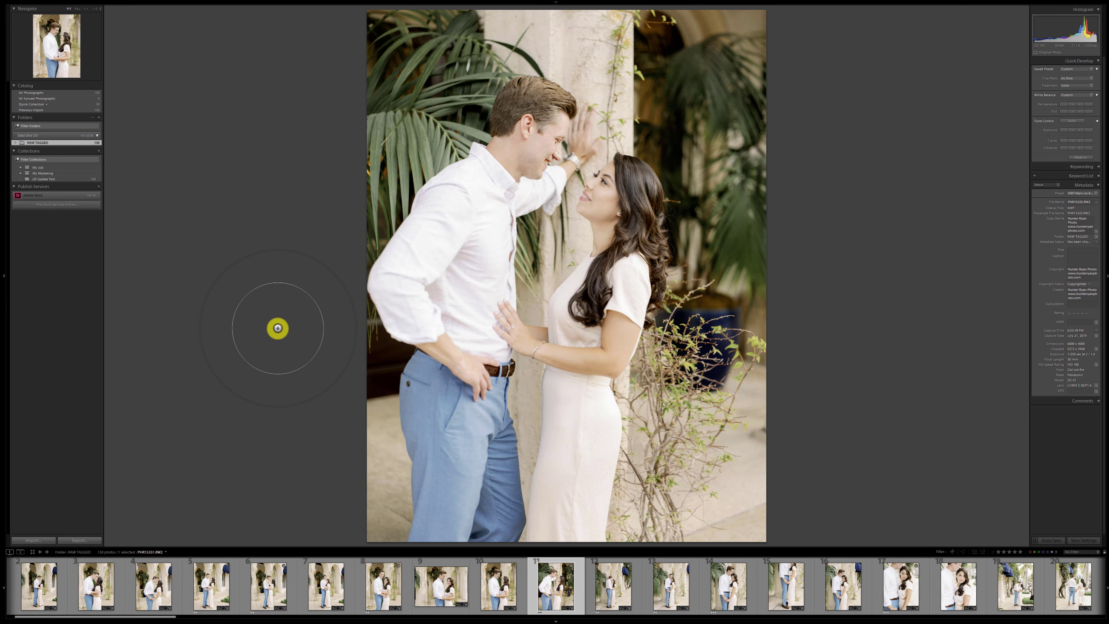
pyautogui.press('Right')
pyautogui.press('Right')
pyautogui.press('Right')
pyautogui.press('Right')
pyautogui.press('Right')
pyautogui.press('Right')
pyautogui.press('Right')
pyautogui.press('Right')
pyautogui.press('Right')
pyautogui.press('Right')
pyautogui.press('Right')
pyautogui.press('Right')
pyautogui.press('Right')
pyautogui.press('Right')
pyautogui.press('Right')
pyautogui.press('Right')
pyautogui.press('Right')
pyautogui.press('Right')
pyautogui.press('Right')
pyautogui.press('Right')
pyautogui.press('Right')
pyautogui.press('Right')
pyautogui.press('Right')
pyautogui.press('Right')
pyautogui.press('Right')
pyautogui.press('Right')
pyautogui.press('Right')
pyautogui.press('Right')
pyautogui.press('Right')
pyautogui.press('Right')
pyautogui.press('Right')
pyautogui.press('Right')
pyautogui.press('Right')
pyautogui.press('Right')
pyautogui.press('Right')
pyautogui.press('Right')
pyautogui.press('Right')
pyautogui.press('Right')
pyautogui.press('Right')
pyautogui.press('Right')
pyautogui.press('Right')
pyautogui.press('Right')
pyautogui.press('Right')
pyautogui.press('Right')
pyautogui.press('Right')
pyautogui.press('Right')
pyautogui.press('Right')
pyautogui.press('Right')
pyautogui.press('Right')
pyautogui.press('Right')
pyautogui.press('Right')
pyautogui.press('Right')
pyautogui.press('Right')
pyautogui.press('Right')
pyautogui.press('Right')
pyautogui.press('Right')
pyautogui.press('Right')
pyautogui.press('Right')
pyautogui.press('Right')
pyautogui.press('Right')
pyautogui.press('Right')
pyautogui.press('Right')
pyautogui.press('Right')
pyautogui.press('Right')
pyautogui.press('Right')
pyautogui.press('Right')
pyautogui.press('Right')
pyautogui.press('Right')
pyautogui.press('Right')
pyautogui.press('Right')
pyautogui.press('Right')
pyautogui.press('Right')
pyautogui.press('Right')
pyautogui.press('Right')
pyautogui.press('Right')
pyautogui.press('Right')
pyautogui.press('Right')
pyautogui.press('Right')
pyautogui.press('Right')
pyautogui.press('Right')
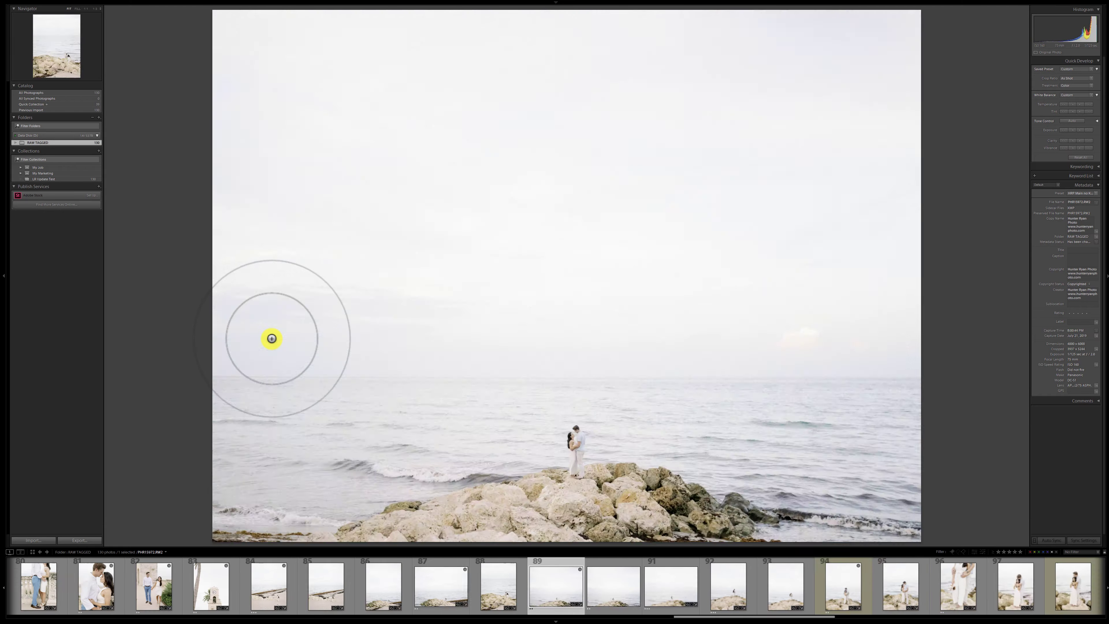
pyautogui.press('Right')
pyautogui.press('Right')
pyautogui.press('Right')
pyautogui.press('Right')
pyautogui.press('Right')
pyautogui.press('Right')
pyautogui.press('Right')
pyautogui.press('Right')
pyautogui.press('Right')
pyautogui.press('Right')
pyautogui.press('Right')
pyautogui.press('Right')
pyautogui.press('Right')
pyautogui.press('Right')
pyautogui.press('Right')
pyautogui.press('Right')
pyautogui.press('Right')
pyautogui.press('Right')
pyautogui.press('Right')
pyautogui.press('Right')
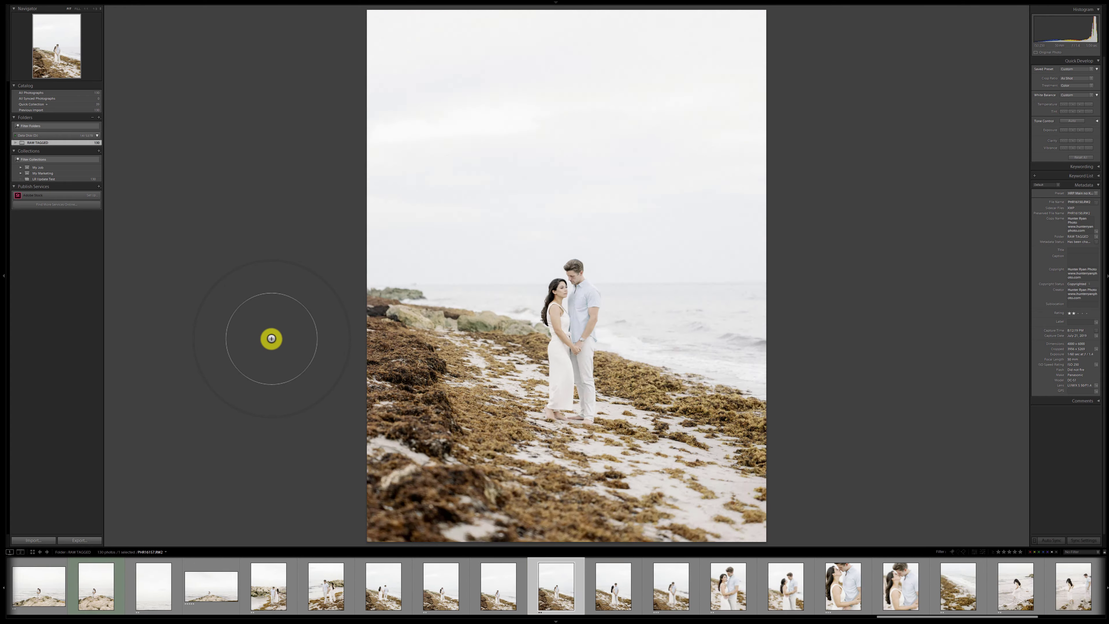
pyautogui.press('Right')
pyautogui.press('Right')
pyautogui.press('Right')
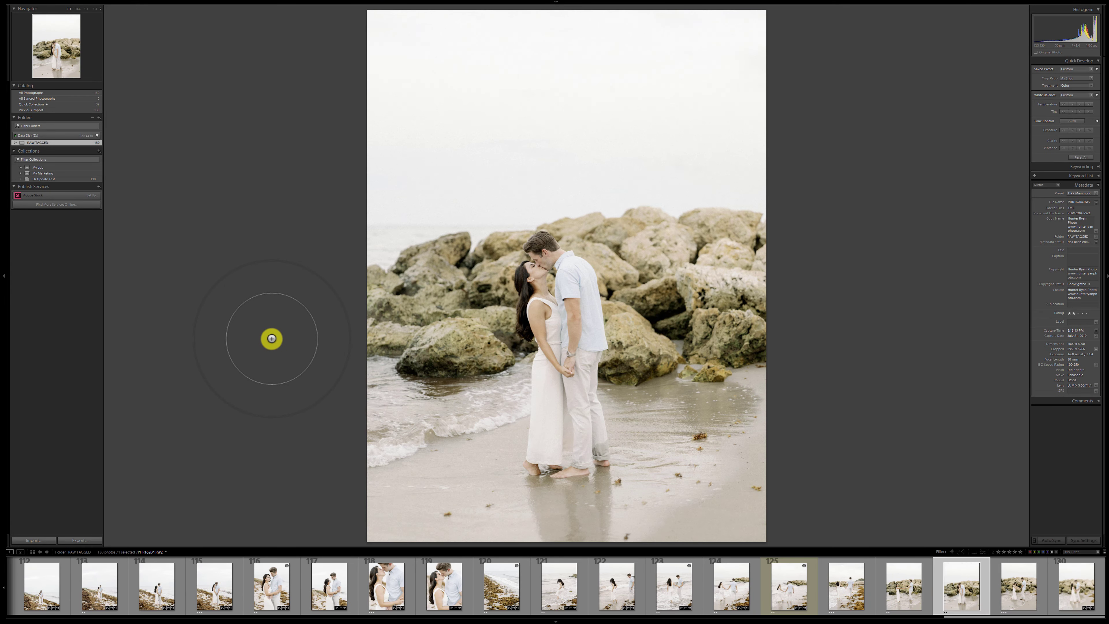
pyautogui.hotkey('alt', 'Tab')
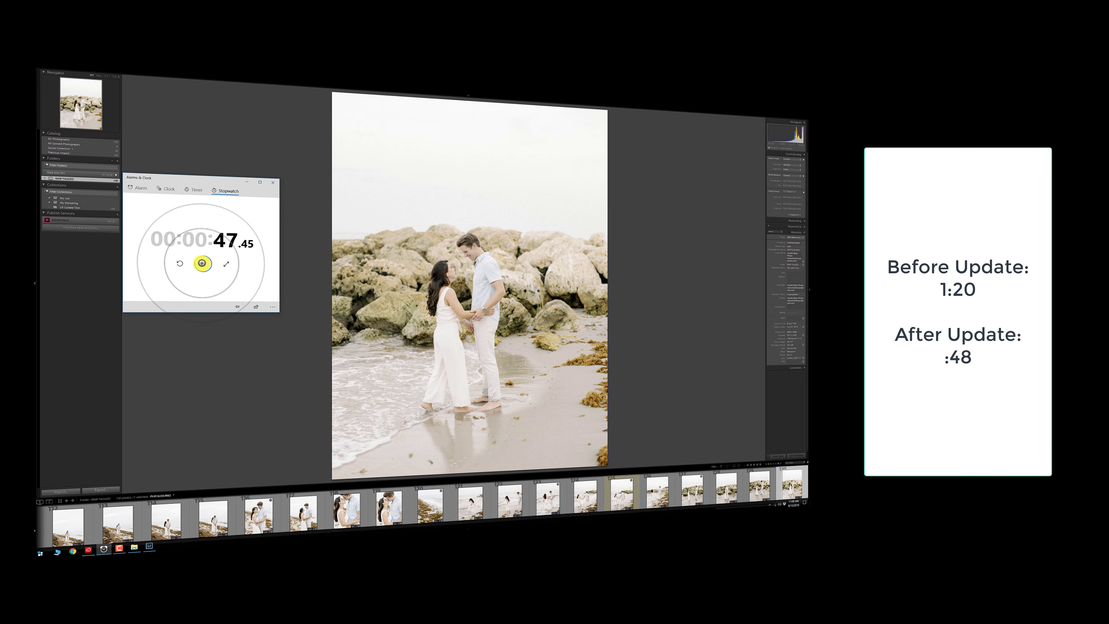
pyautogui.click(302, 510)
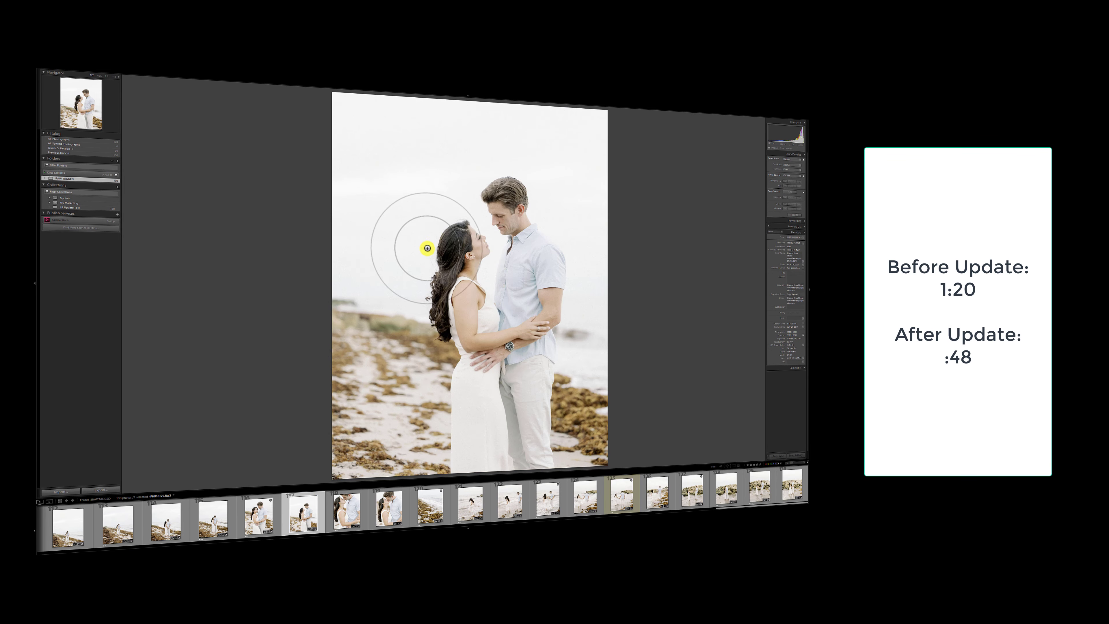
# Step back through the beach photos and zoom in and out on the couple photo.
pyautogui.press('Left')
pyautogui.press('Left')
pyautogui.press('Left')
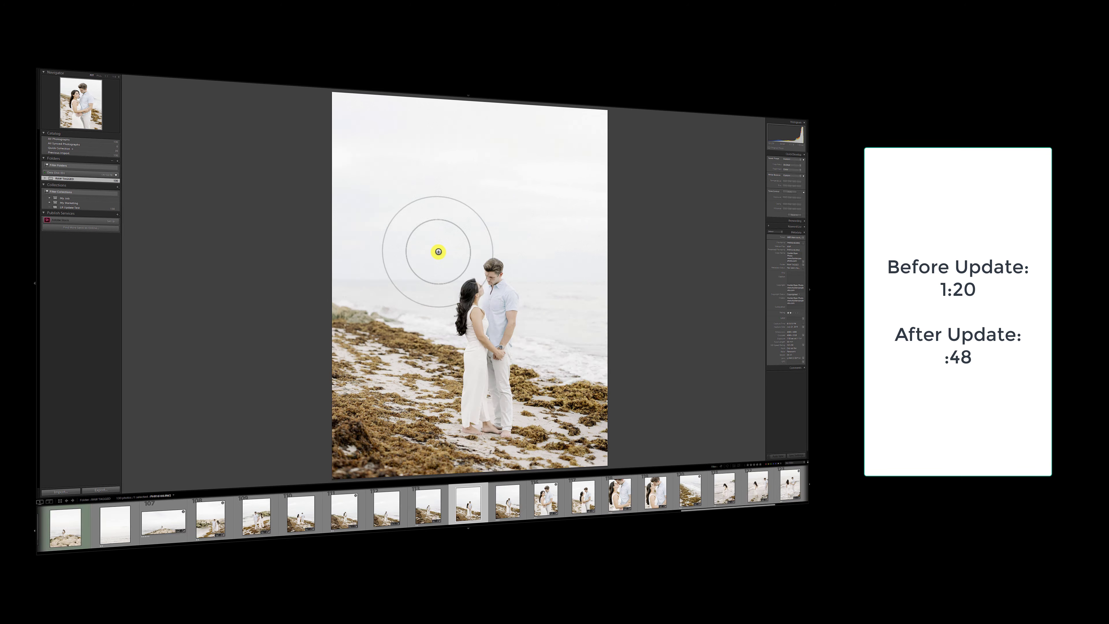
pyautogui.press('Left')
pyautogui.press('Left')
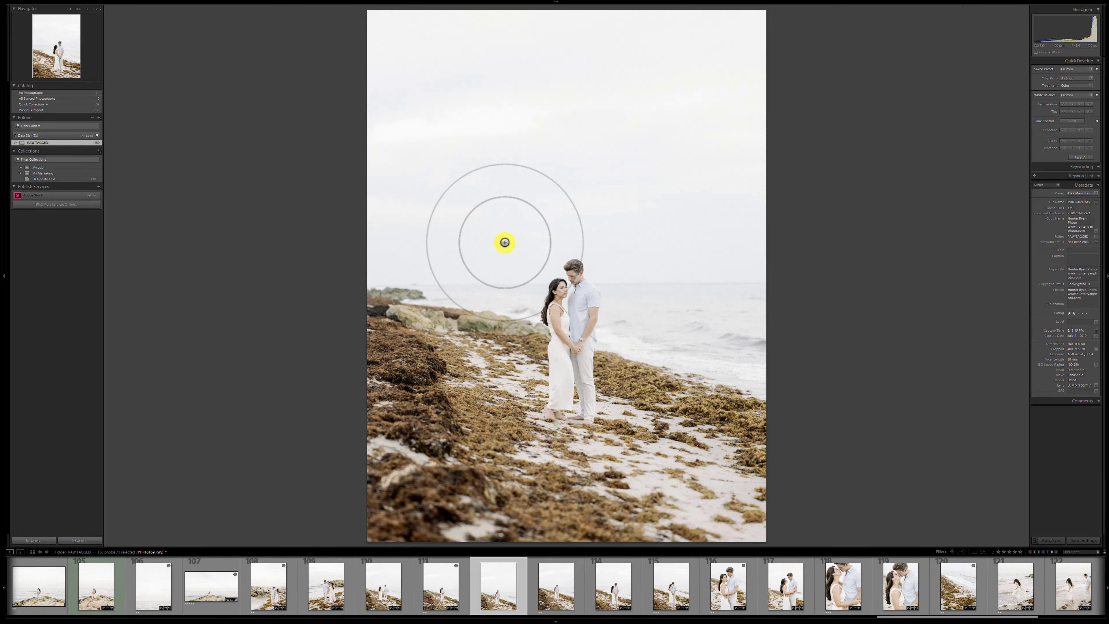
pyautogui.press('Left')
pyautogui.press('Left')
pyautogui.press('Left')
pyautogui.press('Left')
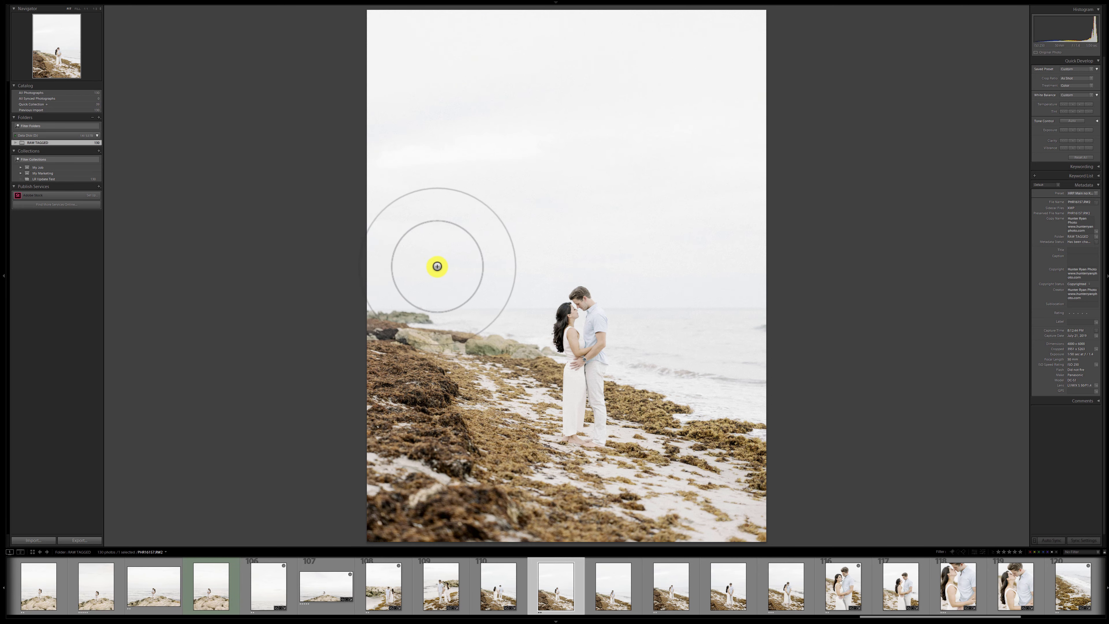
pyautogui.press('Left')
pyautogui.press('Left')
pyautogui.click(577, 315)
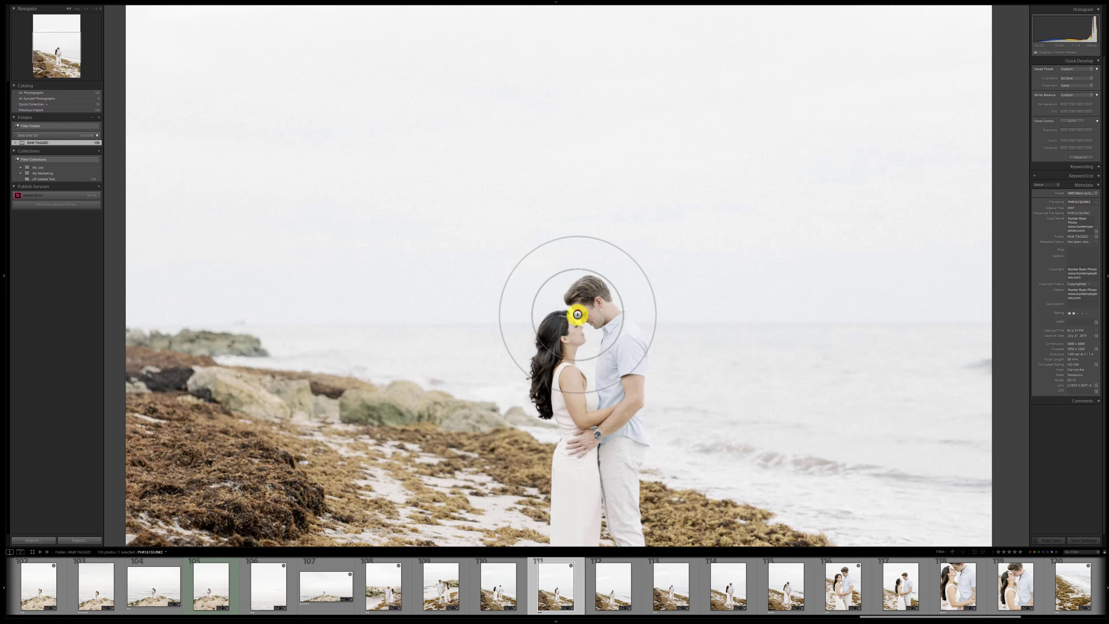
pyautogui.click(578, 314)
pyautogui.click(572, 315)
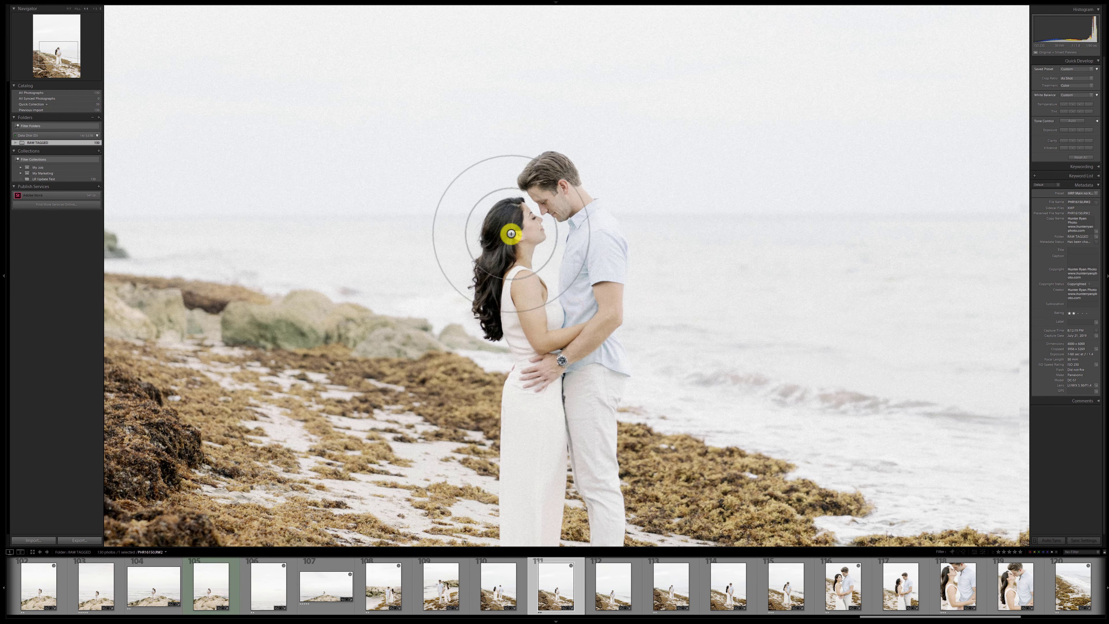
pyautogui.click(504, 243)
pyautogui.click(549, 306)
pyautogui.click(591, 325)
# Step back through the photos past number 100 to the door and building shots.
pyautogui.press('Left')
pyautogui.press('Left')
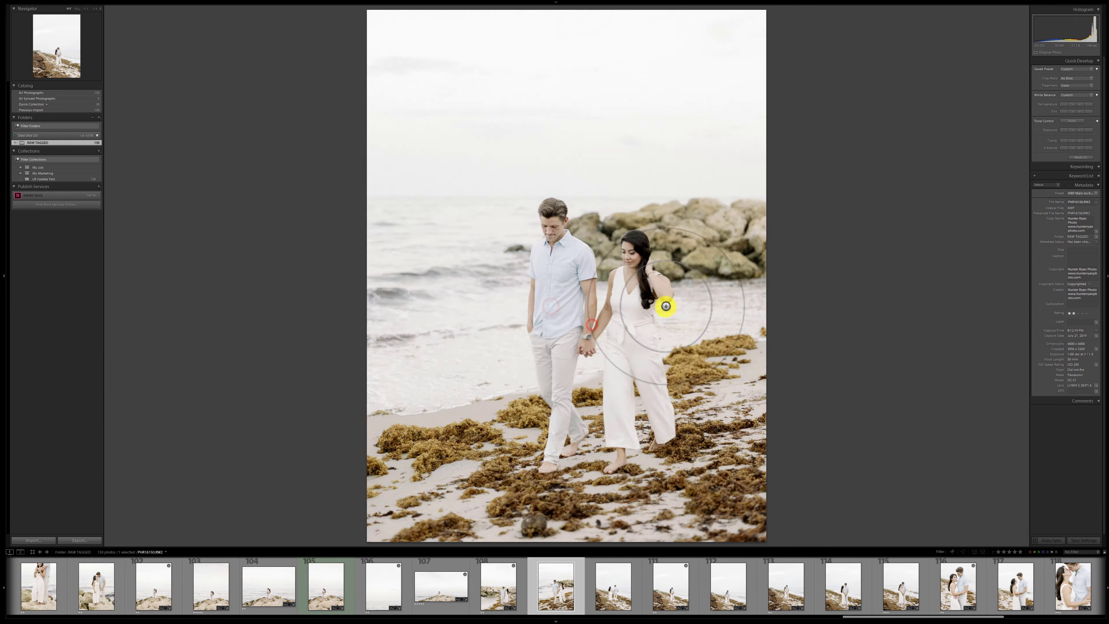
pyautogui.press('Left')
pyautogui.press('Left')
pyautogui.press('Left')
pyautogui.press('Left')
pyautogui.press('Left')
pyautogui.press('Left')
pyautogui.press('Left')
pyautogui.press('Left')
pyautogui.press('Left')
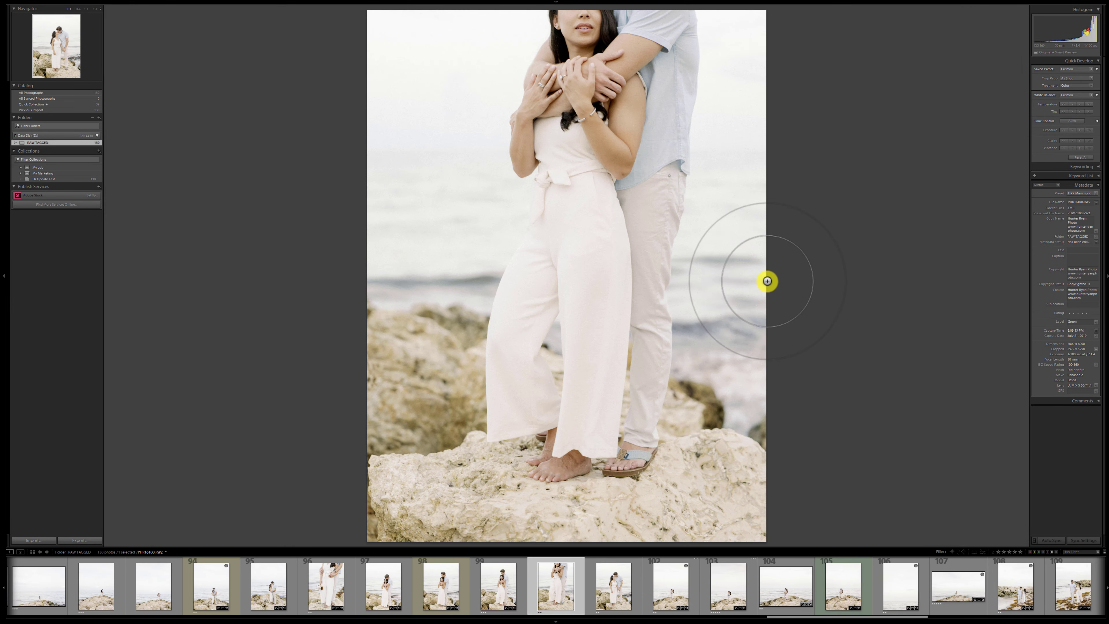
pyautogui.press('Left')
pyautogui.press('Left')
pyautogui.press('Left')
pyautogui.press('Left')
pyautogui.press('Left')
pyautogui.press('Left')
pyautogui.press('Left')
pyautogui.press('Left')
pyautogui.press('Left')
pyautogui.press('Left')
pyautogui.press('Left')
pyautogui.press('Left')
pyautogui.press('Left')
pyautogui.press('Left')
pyautogui.press('Left')
pyautogui.press('Left')
pyautogui.press('Left')
pyautogui.press('Left')
pyautogui.press('Left')
pyautogui.press('Left')
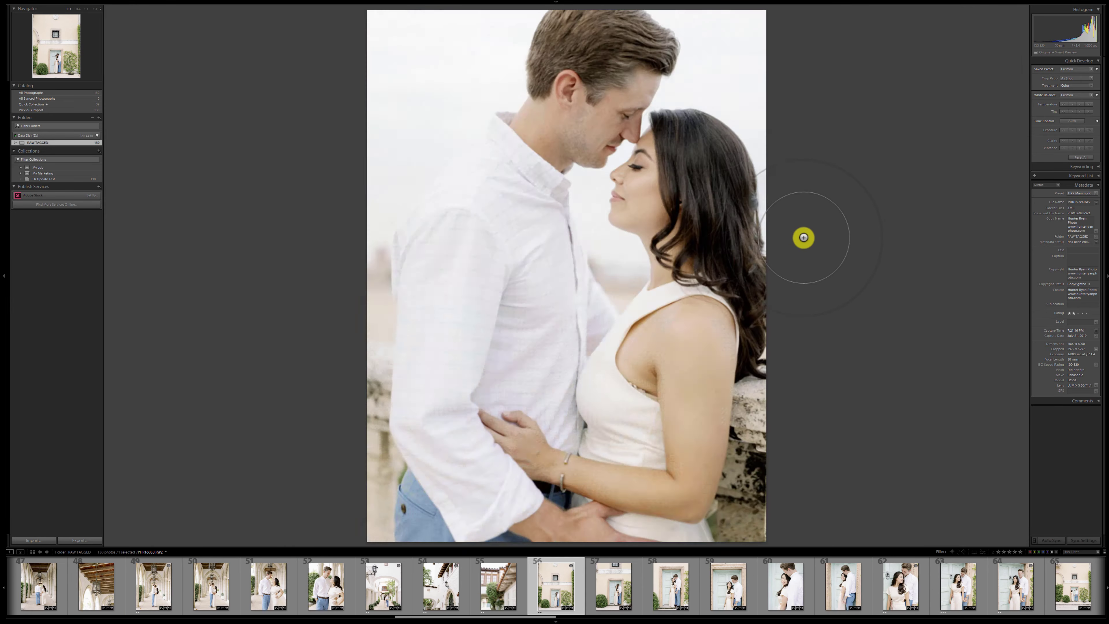
pyautogui.press('Left')
pyautogui.press('Left')
pyautogui.press('Left')
pyautogui.press('Left')
pyautogui.press('Left')
pyautogui.press('Left')
pyautogui.press('Left')
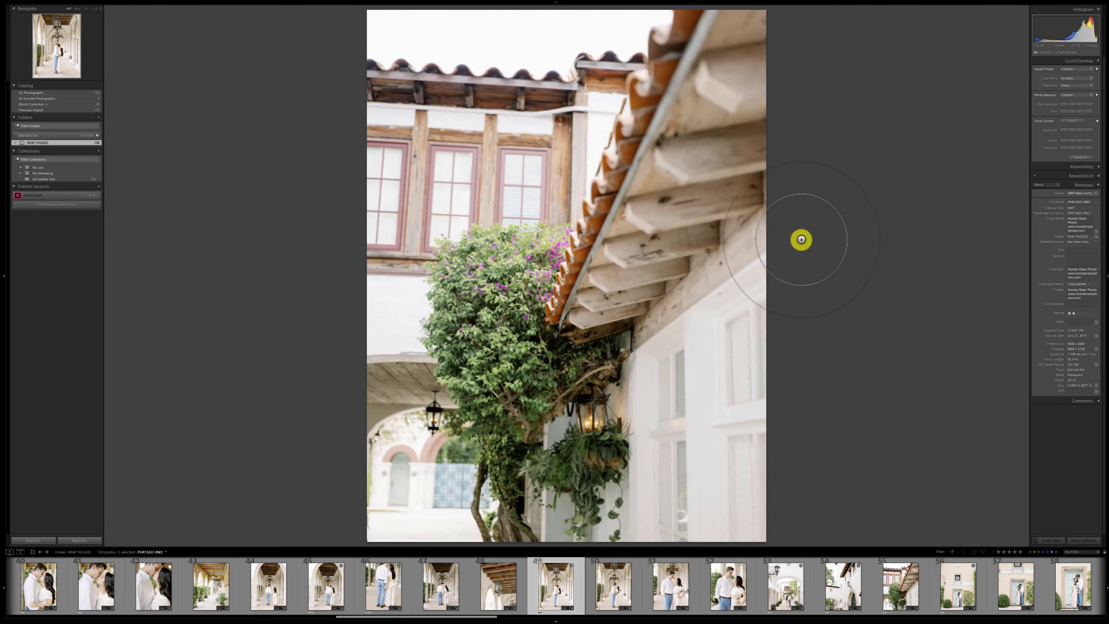
pyautogui.press('Right')
pyautogui.press('Right')
pyautogui.press('Right')
pyautogui.press('Right')
pyautogui.press('Right')
pyautogui.press('Right')
pyautogui.press('Right')
pyautogui.press('Right')
pyautogui.press('Right')
pyautogui.press('Right')
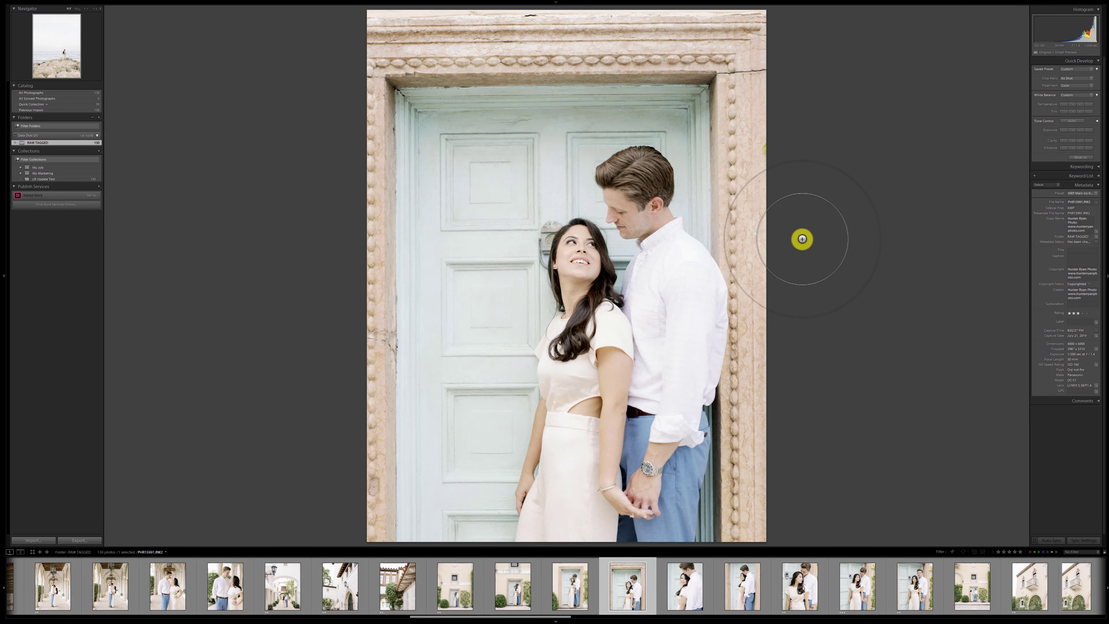
pyautogui.press('Left')
pyautogui.press('Left')
pyautogui.press('Left')
pyautogui.press('Left')
pyautogui.press('Left')
pyautogui.press('Left')
pyautogui.press('Left')
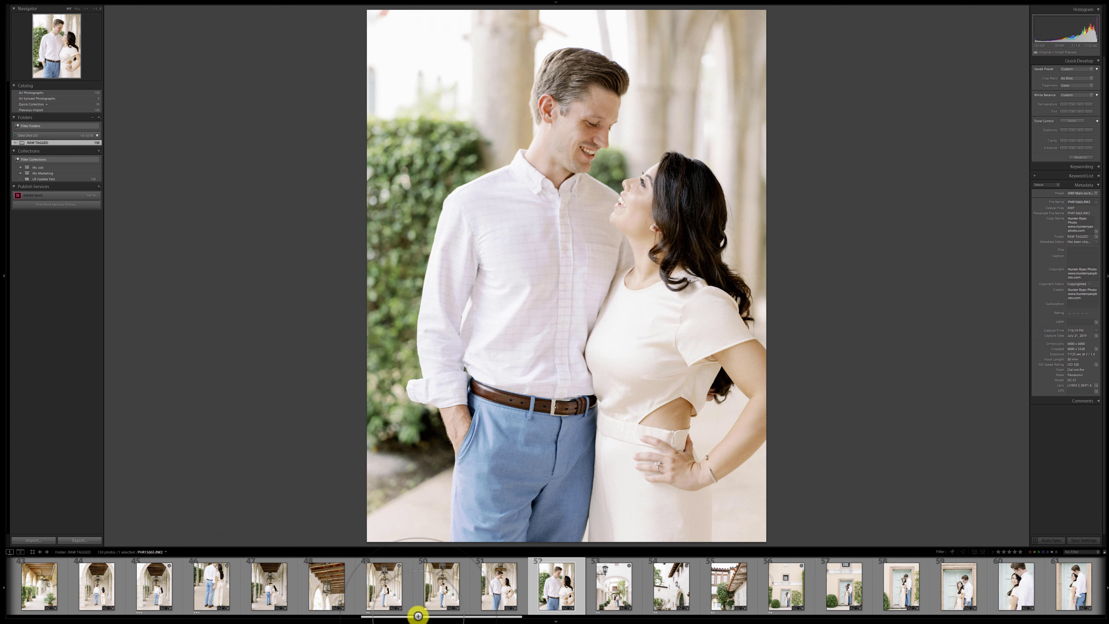
pyautogui.moveTo(415, 615); pyautogui.dragTo(8, 594)
# Open photo 1, the building, in Develop, then reset and restart the stopwatch.
pyautogui.click(37, 587)
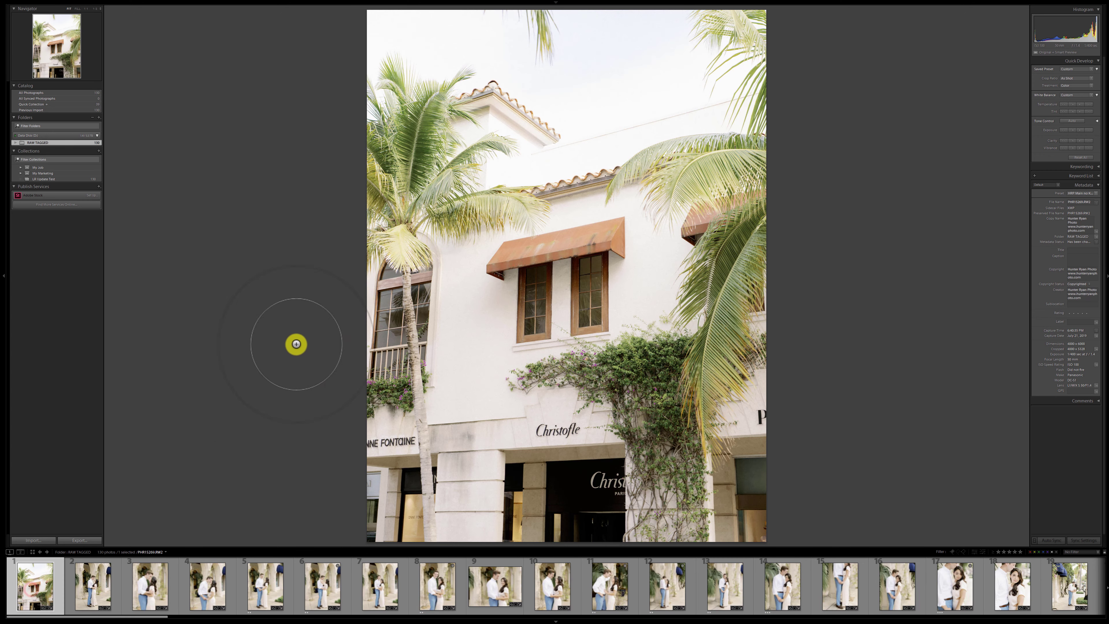
pyautogui.press('d')
pyautogui.hotkey('alt', 'Tab')
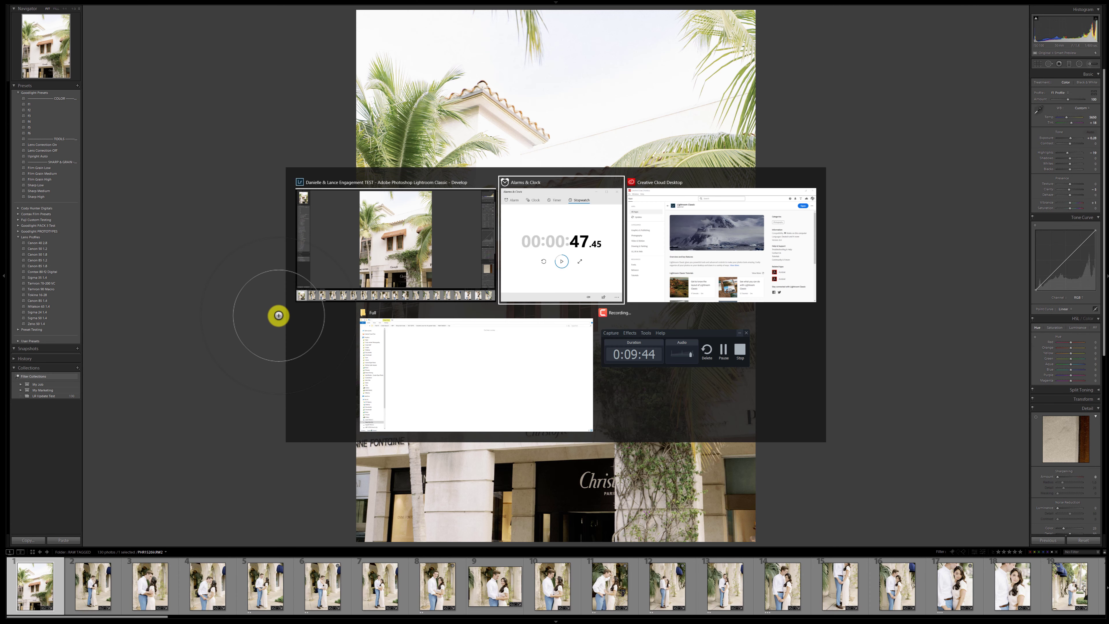
pyautogui.click(173, 248)
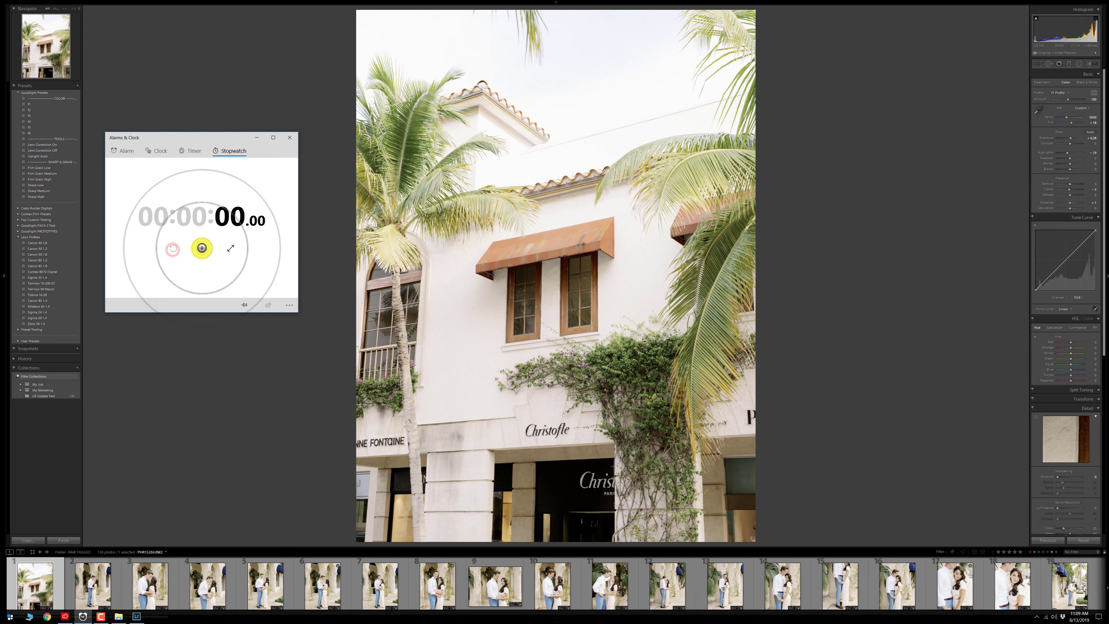
pyautogui.click(201, 248)
pyautogui.click(90, 549)
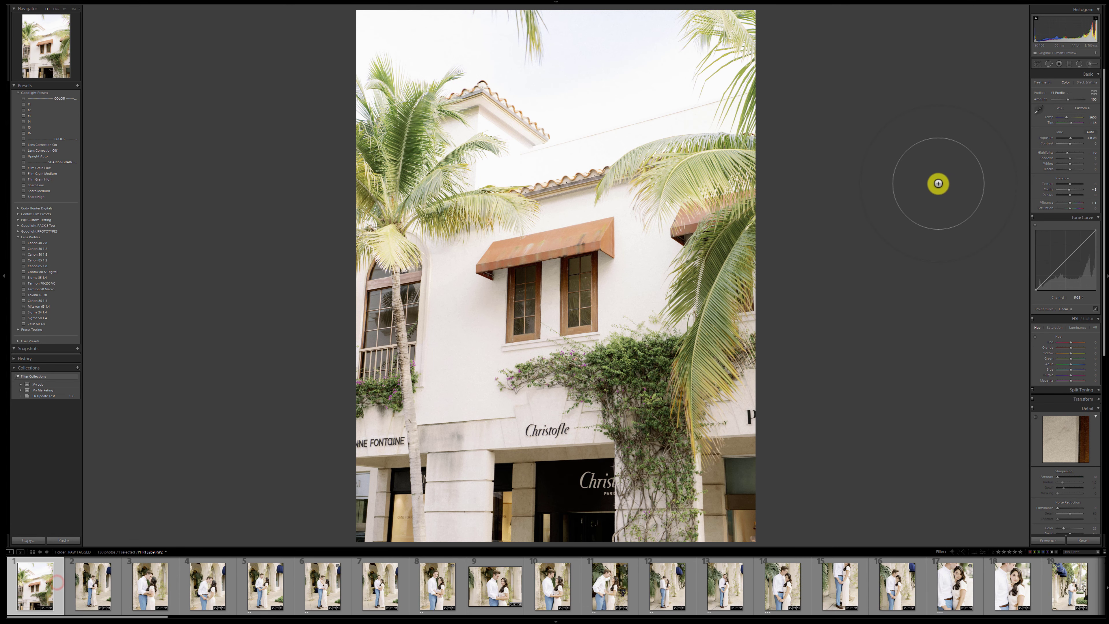
# Advance photo by photo in Develop past the clock tower shots to the couple in the surf.
pyautogui.press('Right')
pyautogui.press('Right')
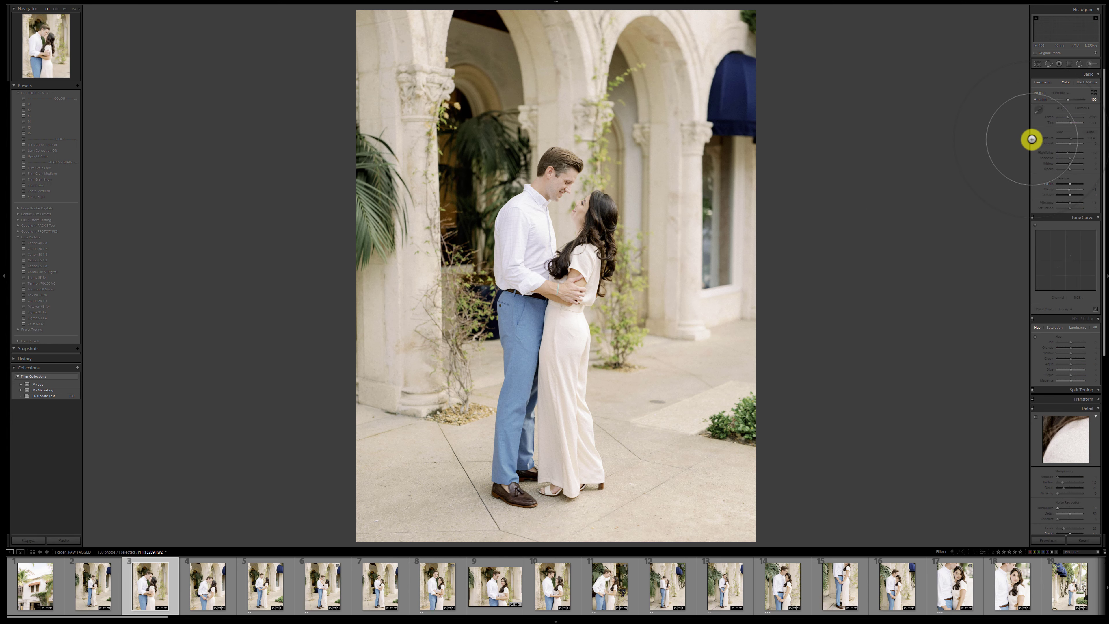
pyautogui.press('Right')
pyautogui.press('Right')
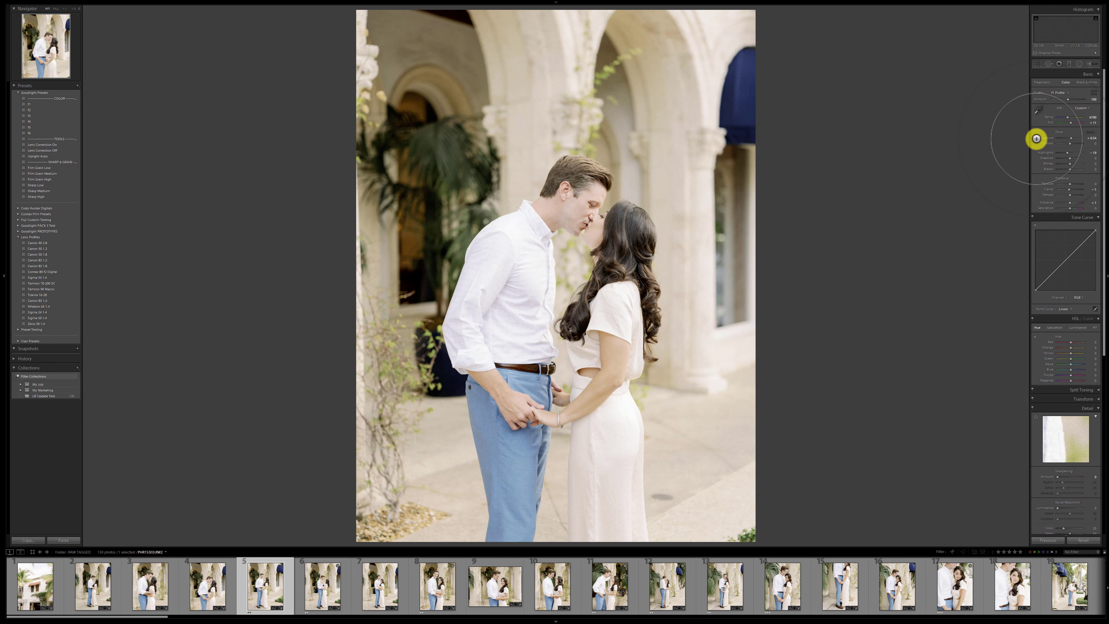
pyautogui.press('Right')
pyautogui.press('Right')
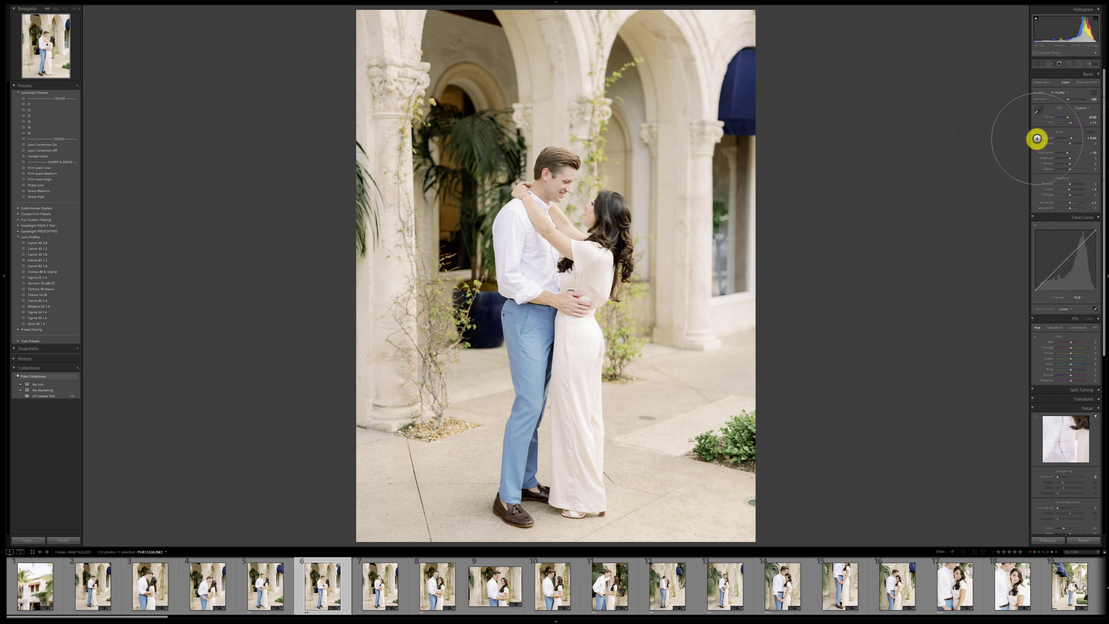
pyautogui.press('Right')
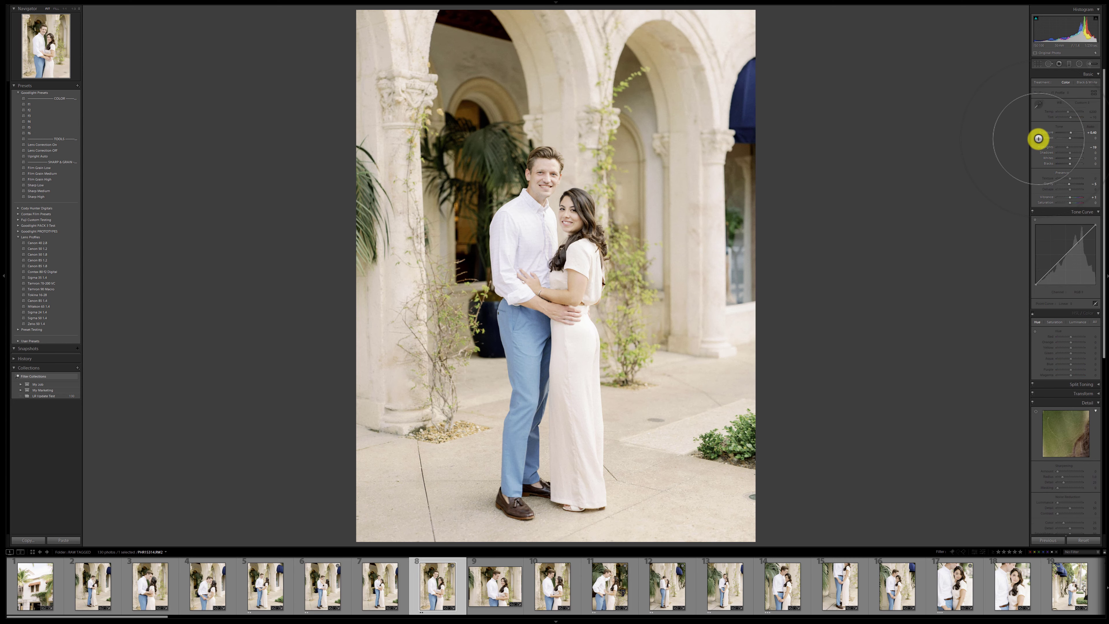
pyautogui.press('Right')
pyautogui.press('Right')
pyautogui.press('Right')
pyautogui.press('Right')
pyautogui.press('Right')
pyautogui.press('Right')
pyautogui.press('Right')
pyautogui.press('Right')
pyautogui.press('Right')
pyautogui.press('Right')
pyautogui.press('Right')
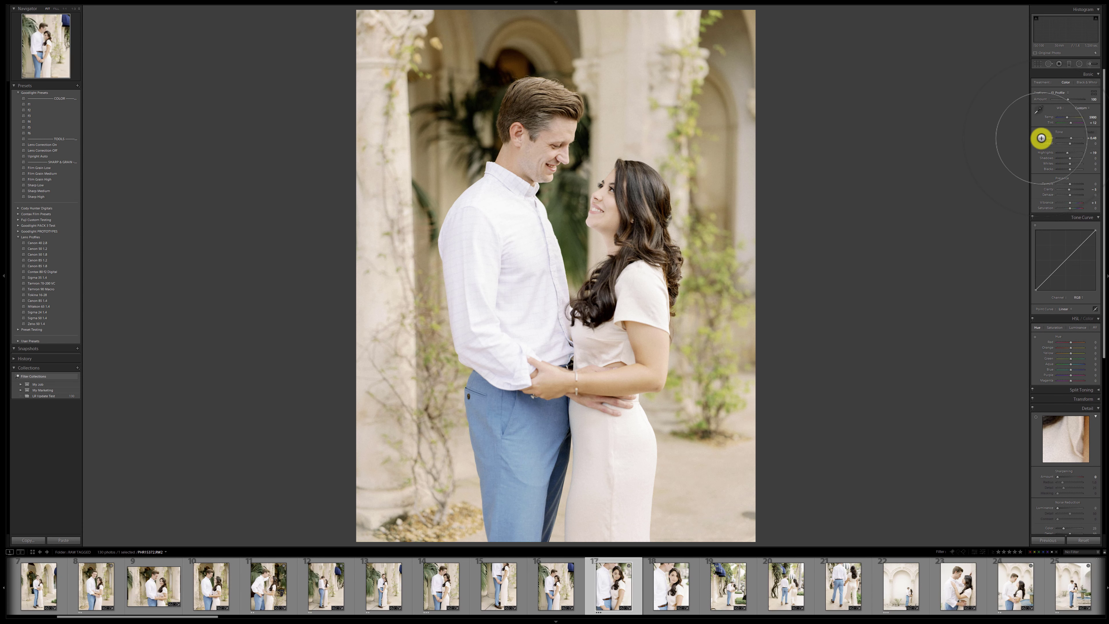
pyautogui.press('Right')
pyautogui.press('Right')
pyautogui.press('Right')
pyautogui.press('Right')
pyautogui.press('Right')
pyautogui.press('Right')
pyautogui.press('Right')
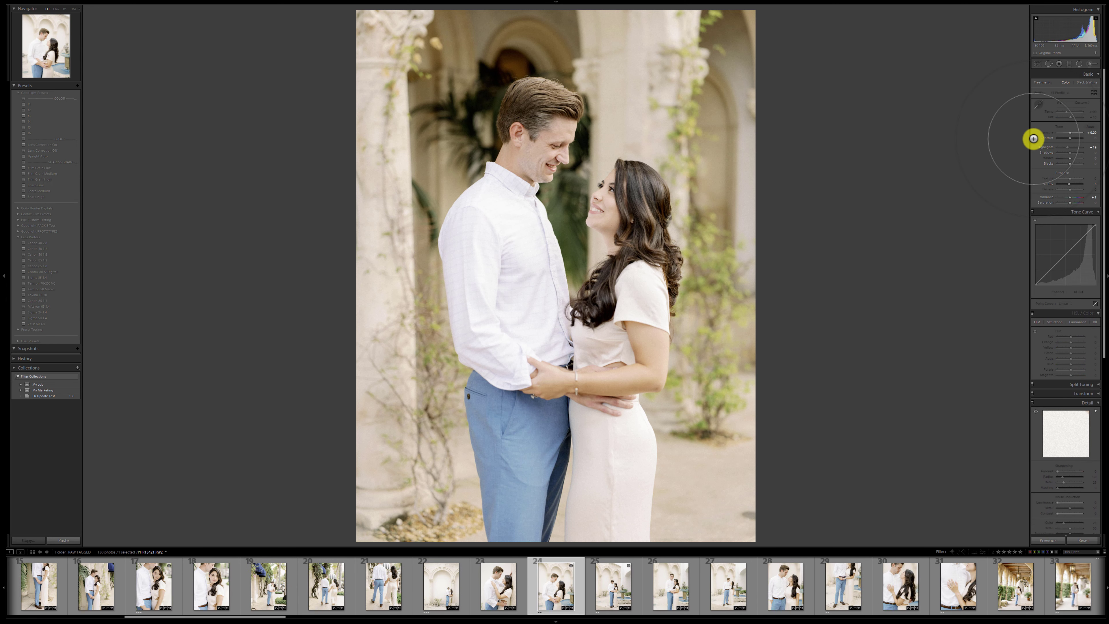
pyautogui.press('Right')
pyautogui.press('Right')
pyautogui.press('Right')
pyautogui.press('Right')
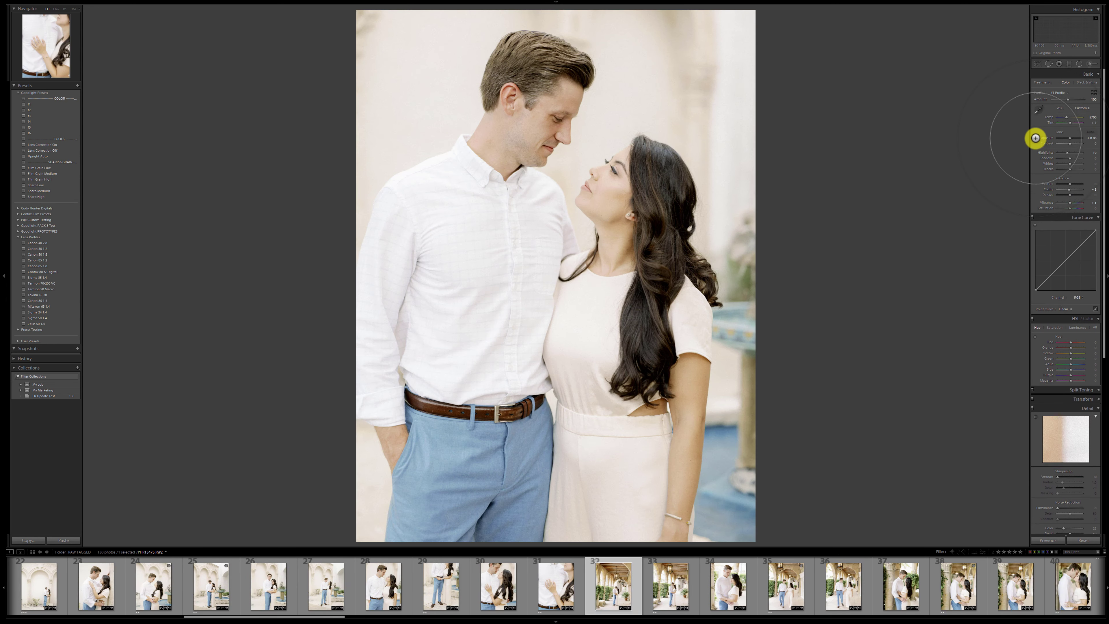
pyautogui.press('Right')
pyautogui.press('Right')
pyautogui.press('Right')
pyautogui.press('Right')
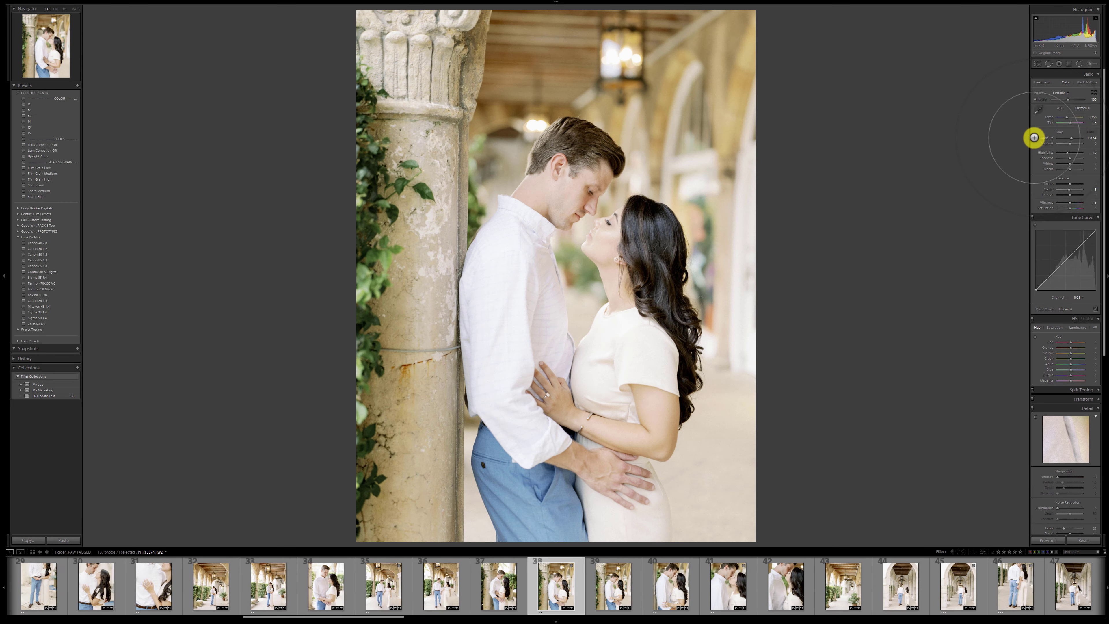
pyautogui.press('Right')
pyautogui.press('Right')
pyautogui.press('Right')
pyautogui.press('Right')
pyautogui.press('Right')
pyautogui.press('Right')
pyautogui.press('Right')
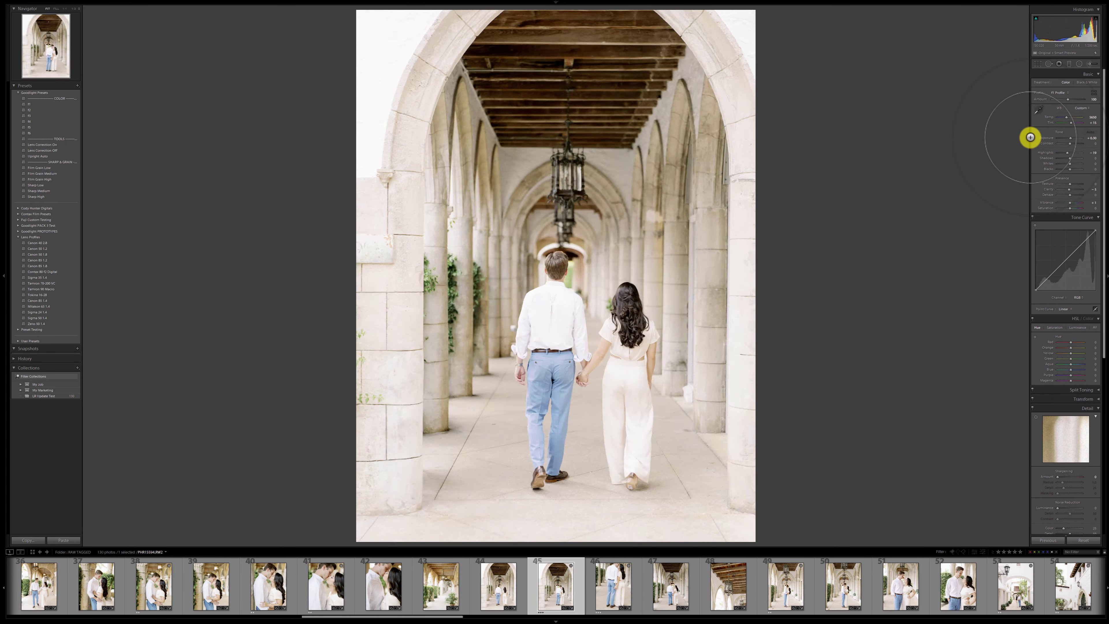
pyautogui.press('Right')
pyautogui.press('Right')
pyautogui.press('Right')
pyautogui.press('Right')
pyautogui.press('Right')
pyautogui.press('Right')
pyautogui.press('Right')
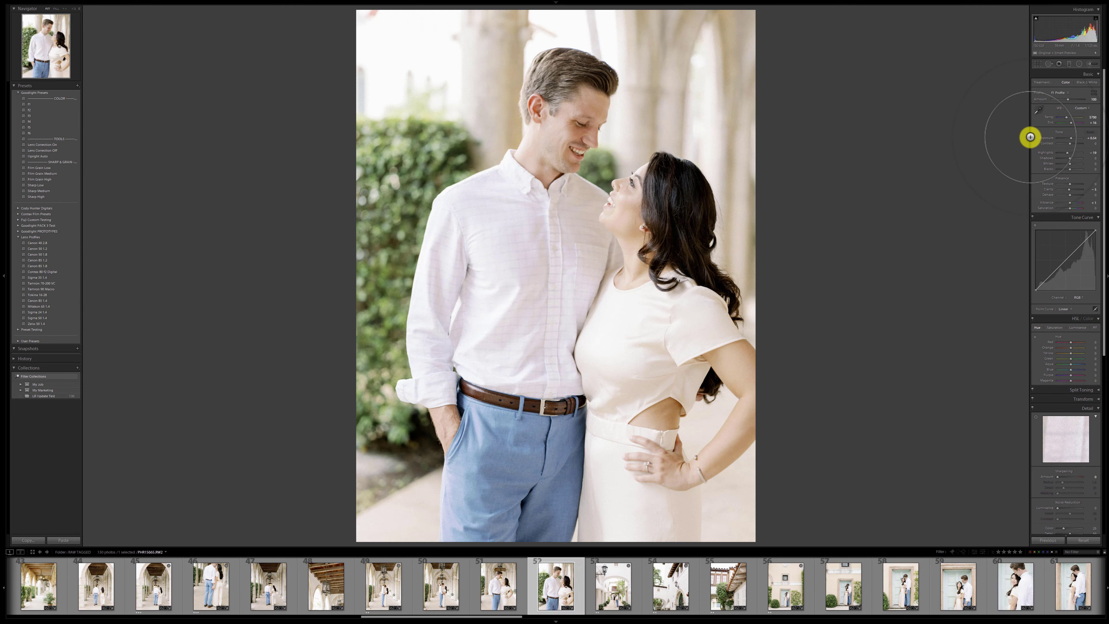
pyautogui.press('Right')
pyautogui.press('Right')
pyautogui.press('Right')
pyautogui.press('Right')
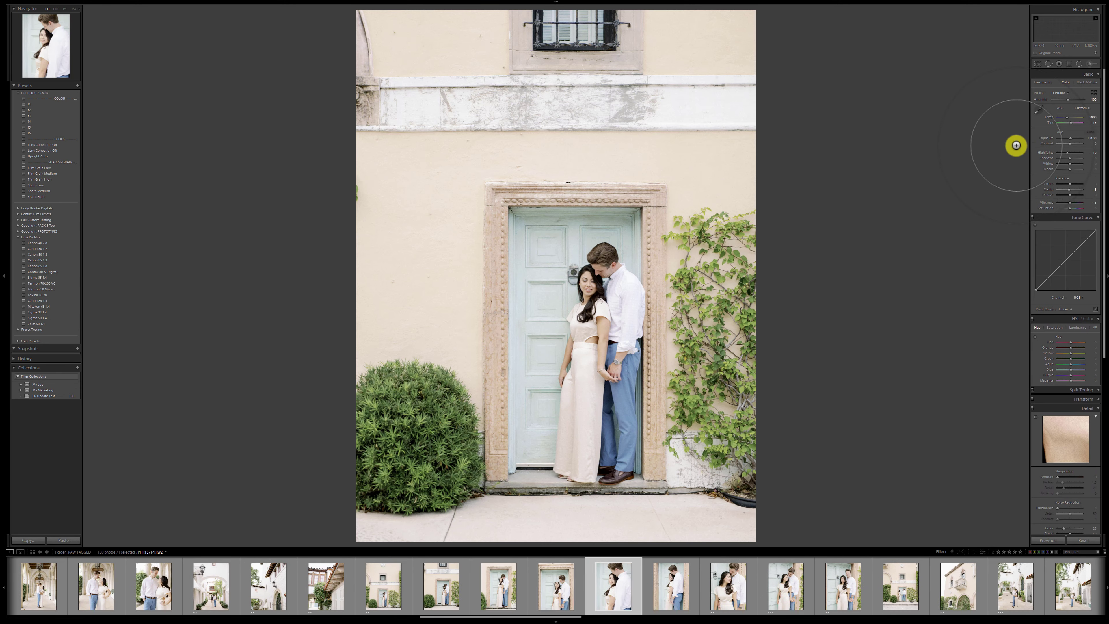
pyautogui.press('Right')
pyautogui.press('Right')
pyautogui.press('Right')
pyautogui.press('Right')
pyautogui.press('Right')
pyautogui.press('Right')
pyautogui.press('Right')
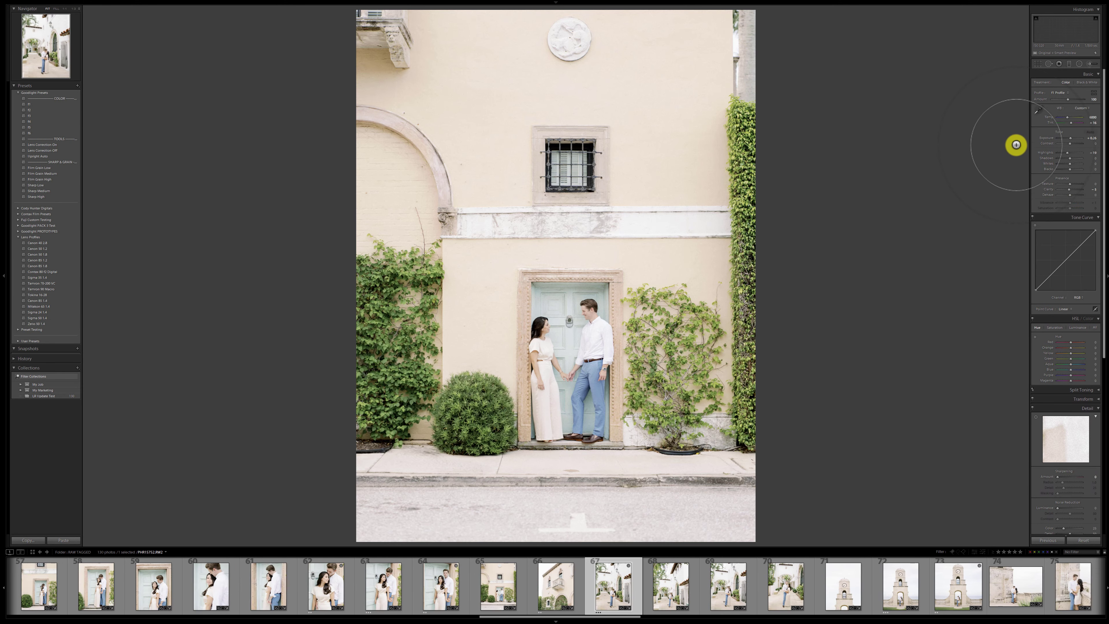
pyautogui.press('Right')
pyautogui.press('Right')
pyautogui.press('Right')
pyautogui.press('Right')
pyautogui.press('Right')
pyautogui.press('Right')
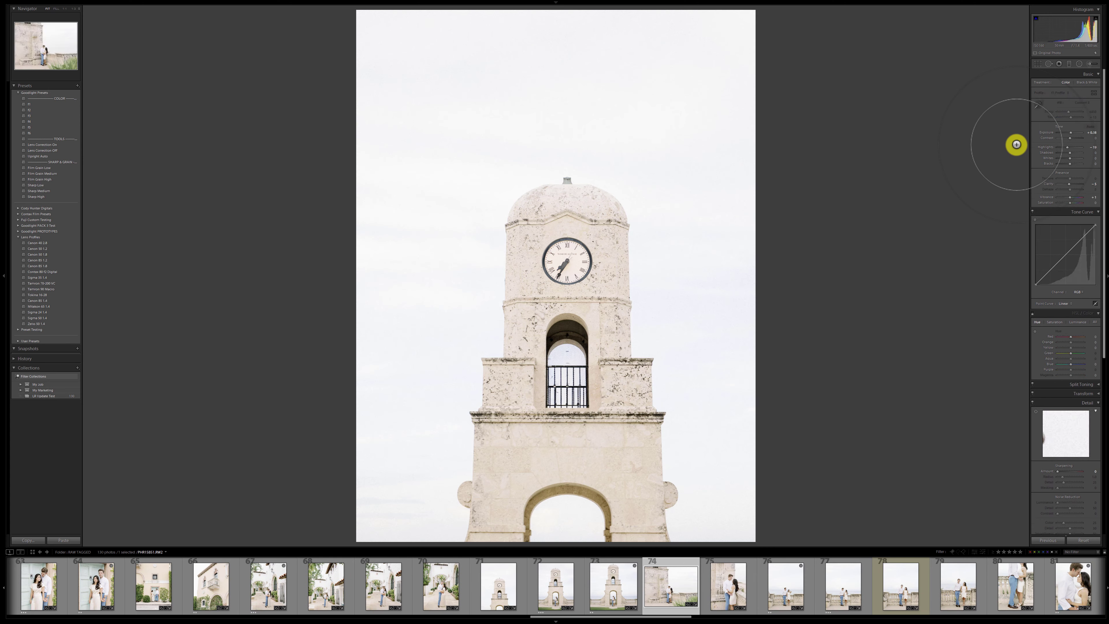
pyautogui.press('Right')
pyautogui.press('Right')
pyautogui.press('Right')
pyautogui.press('Right')
pyautogui.press('Right')
pyautogui.press('Right')
pyautogui.press('Right')
pyautogui.press('Right')
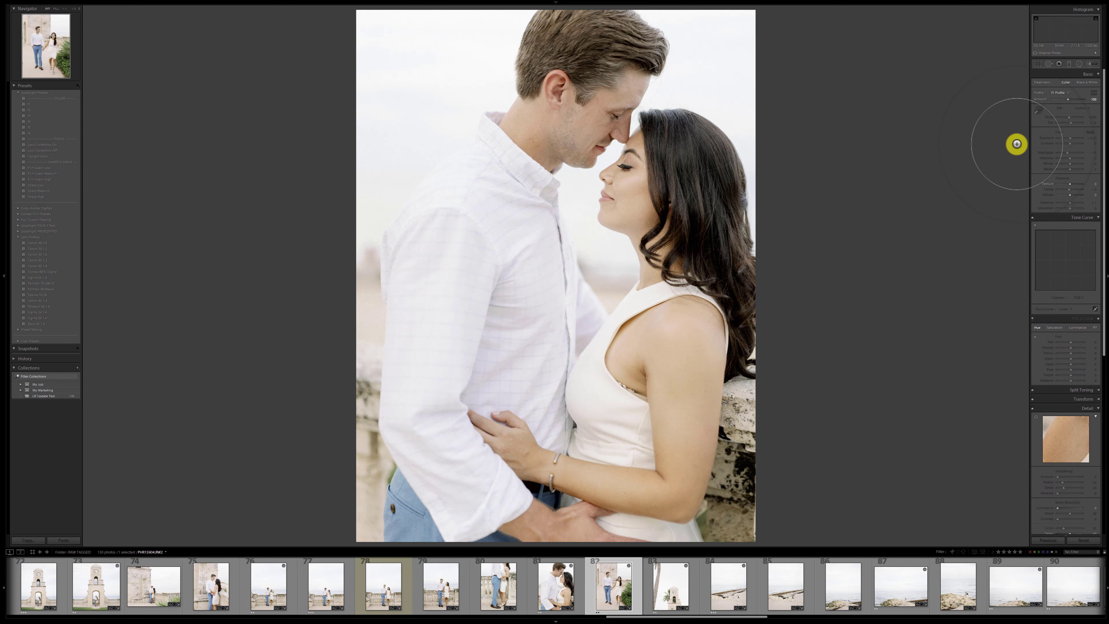
pyautogui.press('Right')
pyautogui.press('Right')
pyautogui.press('Right')
pyautogui.press('Right')
pyautogui.press('Right')
pyautogui.press('Right')
pyautogui.press('Right')
pyautogui.press('Right')
pyautogui.press('Right')
pyautogui.press('Right')
pyautogui.press('Right')
pyautogui.press('Right')
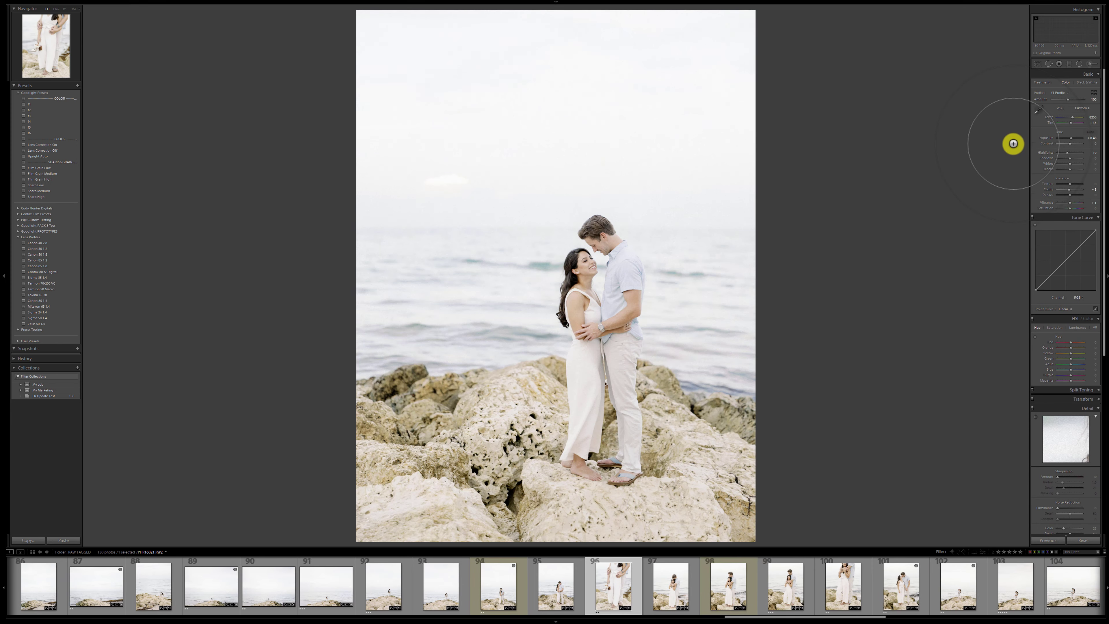
pyautogui.press('Right')
pyautogui.press('Right')
pyautogui.press('Right')
pyautogui.press('Right')
pyautogui.press('Right')
pyautogui.press('Right')
pyautogui.press('Right')
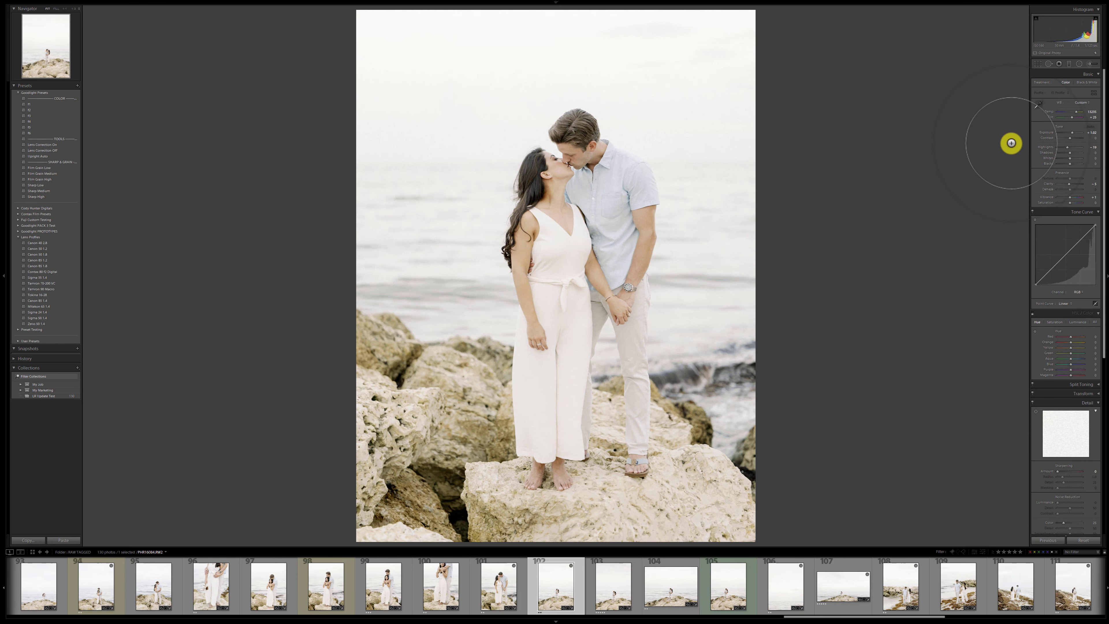
pyautogui.press('Right')
pyautogui.press('Right')
pyautogui.press('Right')
pyautogui.press('Right')
pyautogui.press('Right')
pyautogui.press('Right')
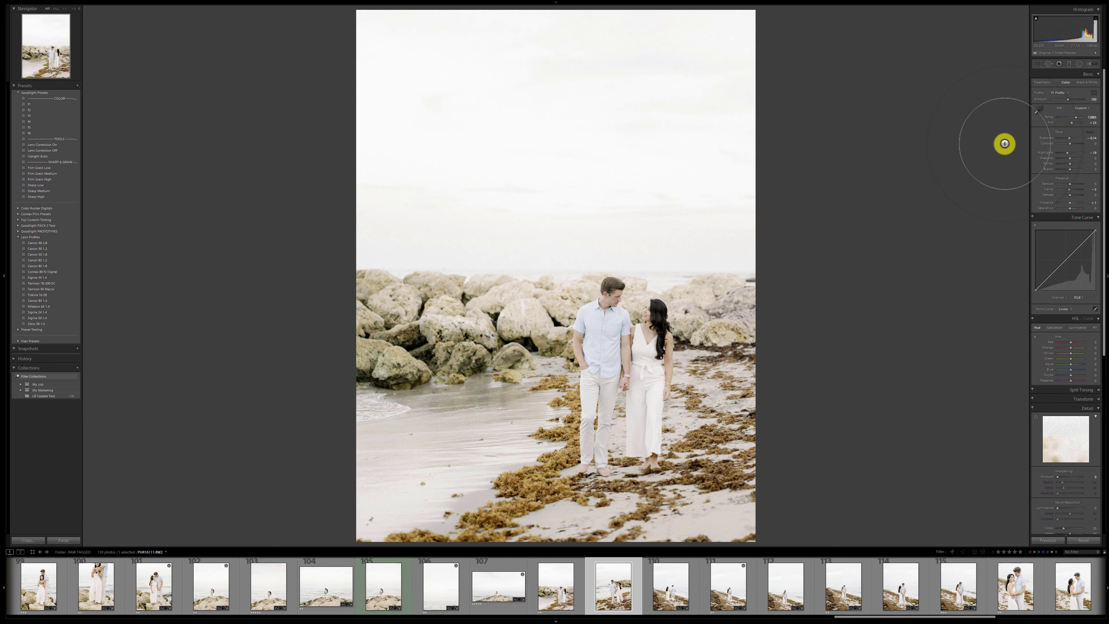
pyautogui.press('Right')
pyautogui.press('Right')
pyautogui.press('Right')
pyautogui.press('Right')
pyautogui.press('Right')
pyautogui.press('Right')
pyautogui.press('Right')
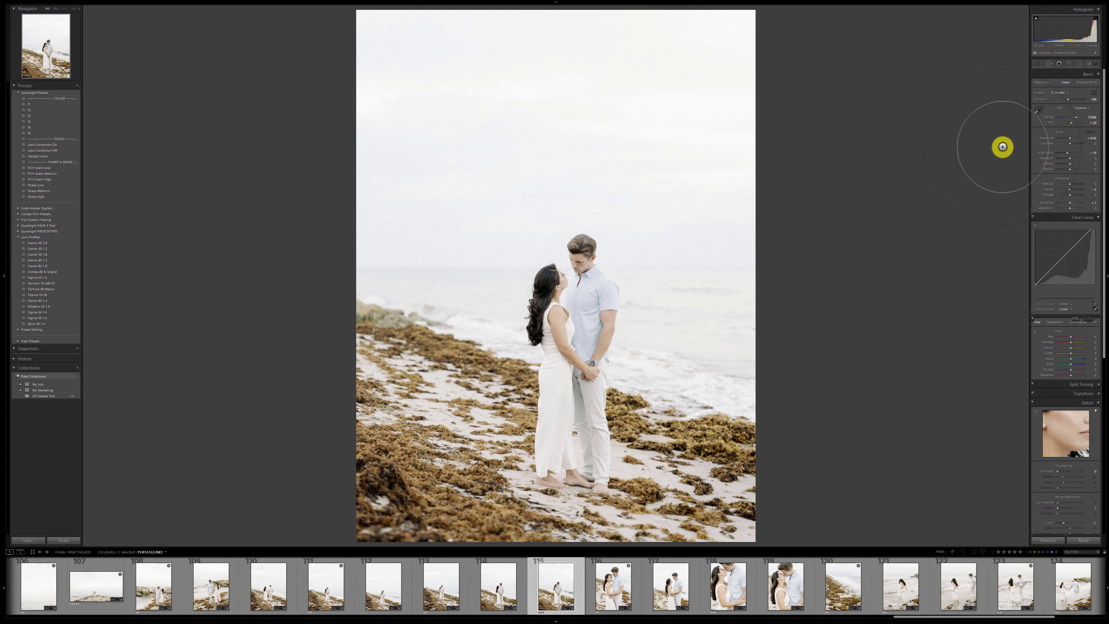
pyautogui.press('Right')
pyautogui.press('Right')
pyautogui.press('Right')
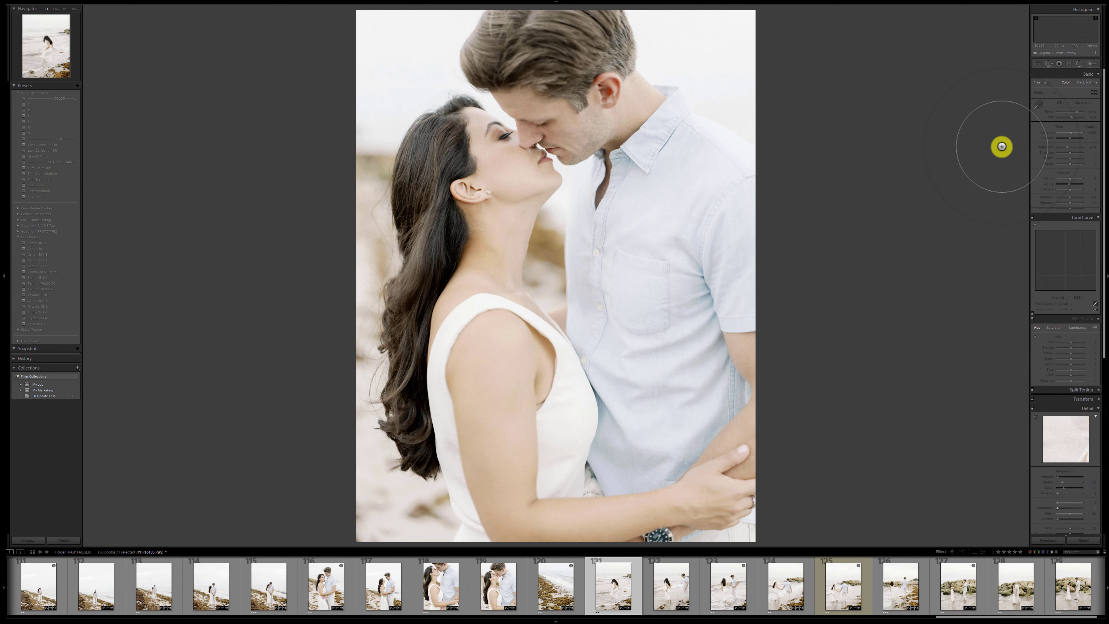
pyautogui.press('Right')
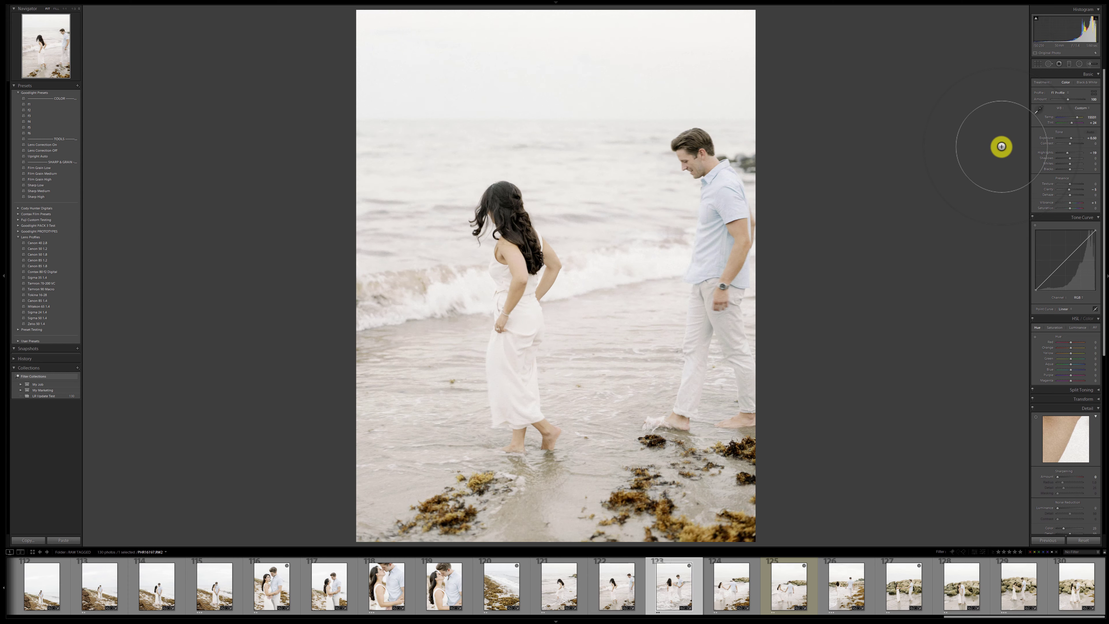
pyautogui.press('Right')
pyautogui.press('Right')
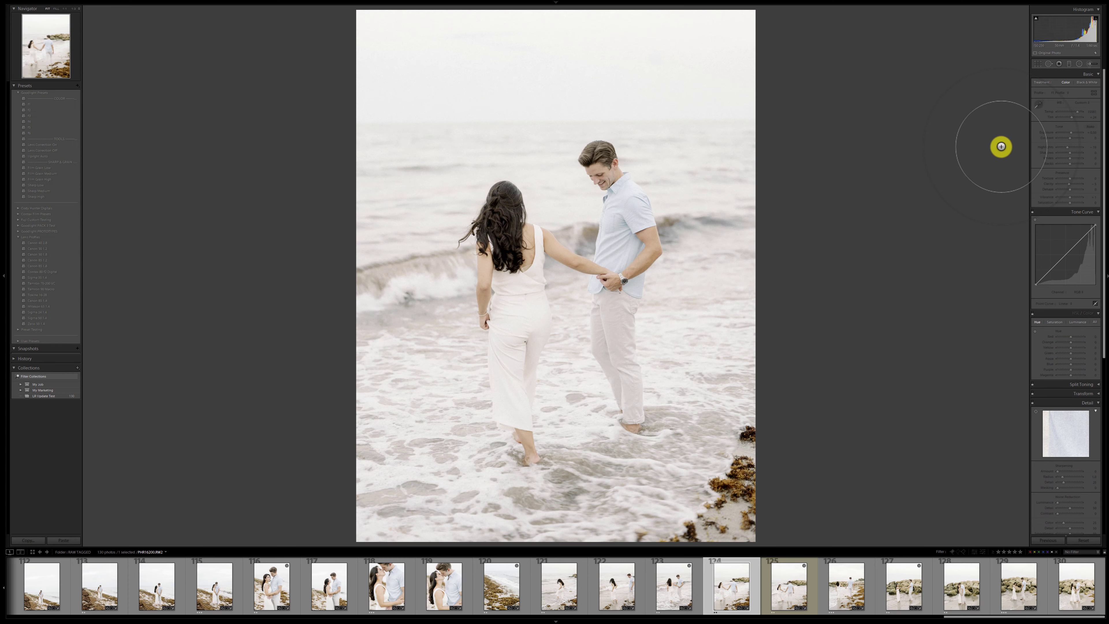
pyautogui.press('Right')
pyautogui.press('Right')
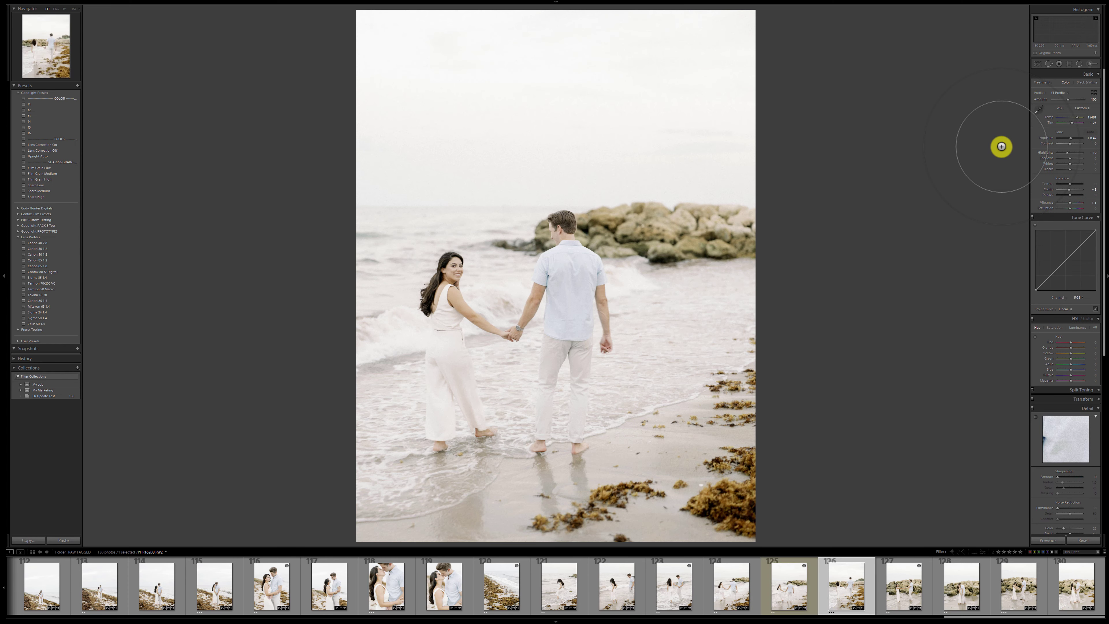
pyautogui.press('Right')
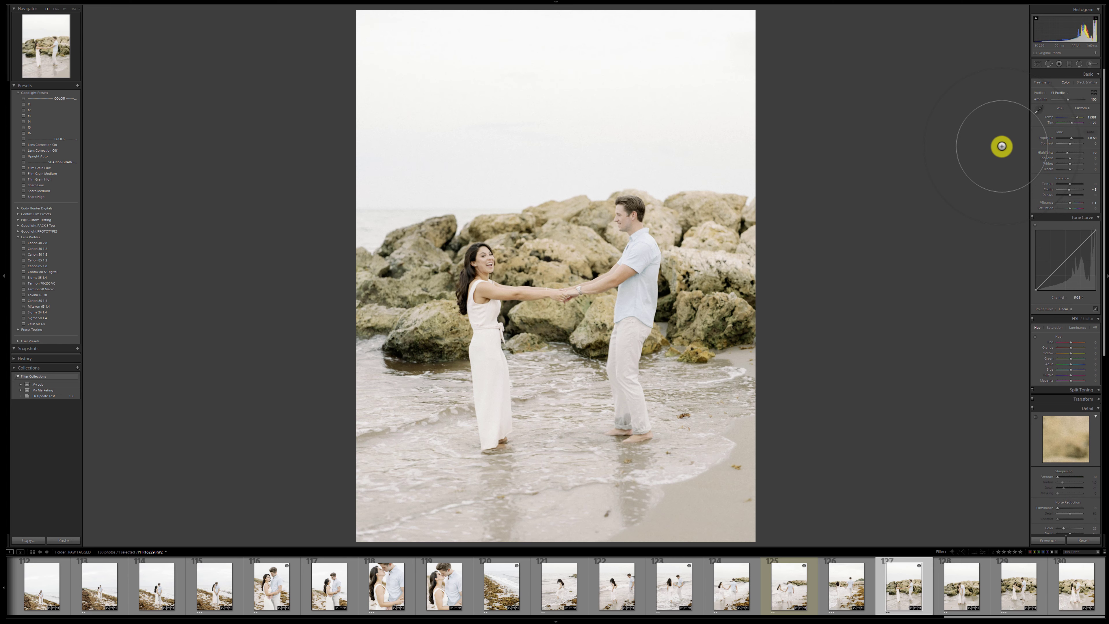
pyautogui.press('Right')
pyautogui.press('Right')
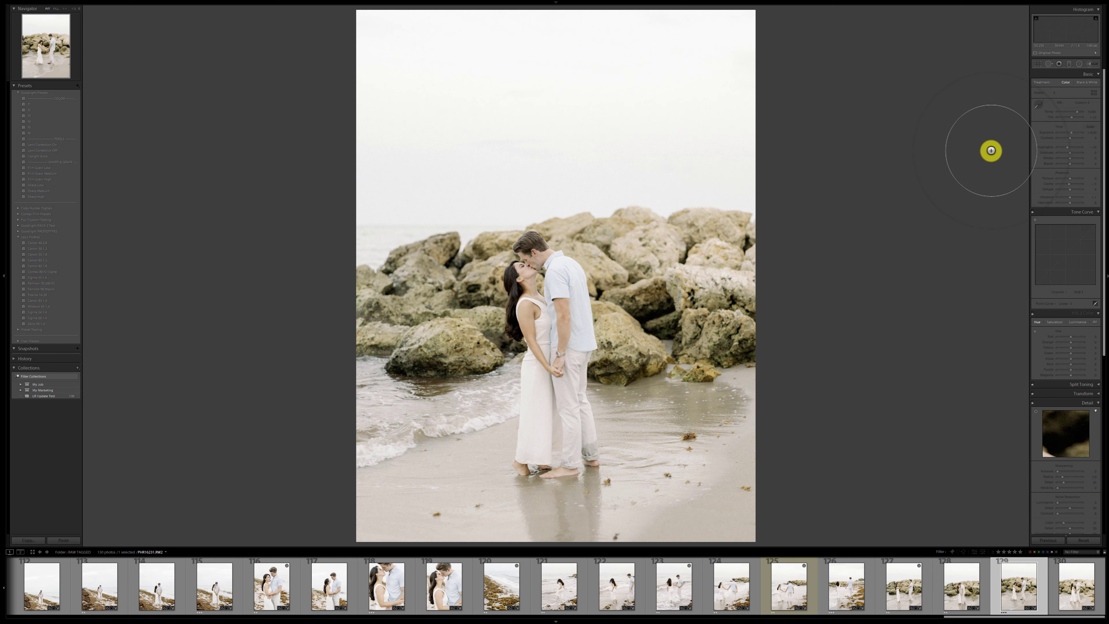
# Stop the stopwatch at 02:29.89 and return to Lightroom Classic.
pyautogui.hotkey('alt', 'Tab')
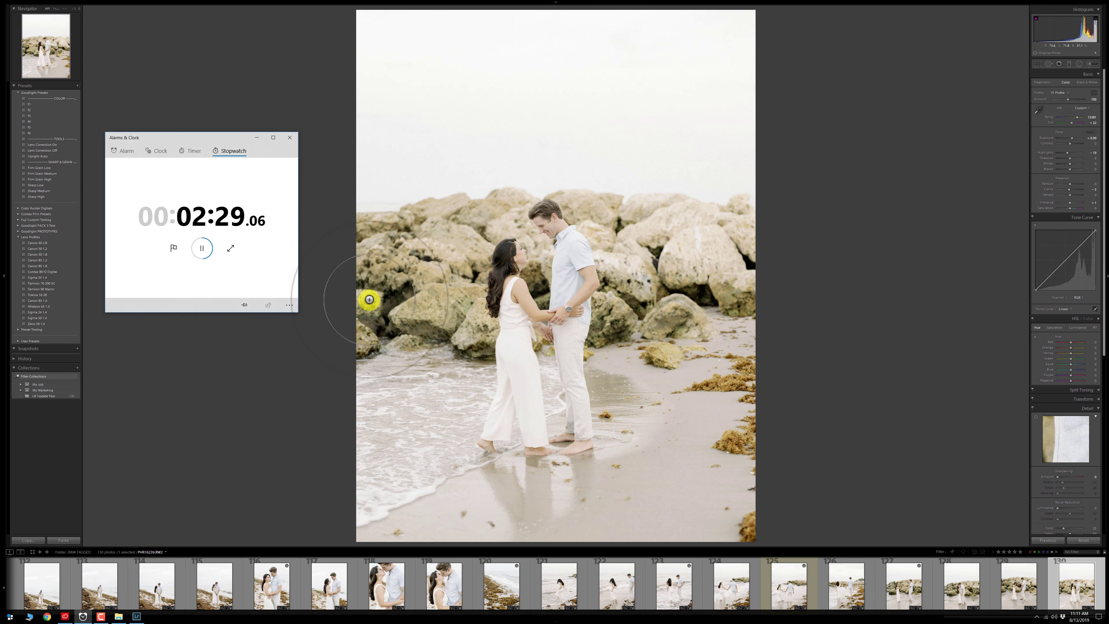
pyautogui.click(203, 248)
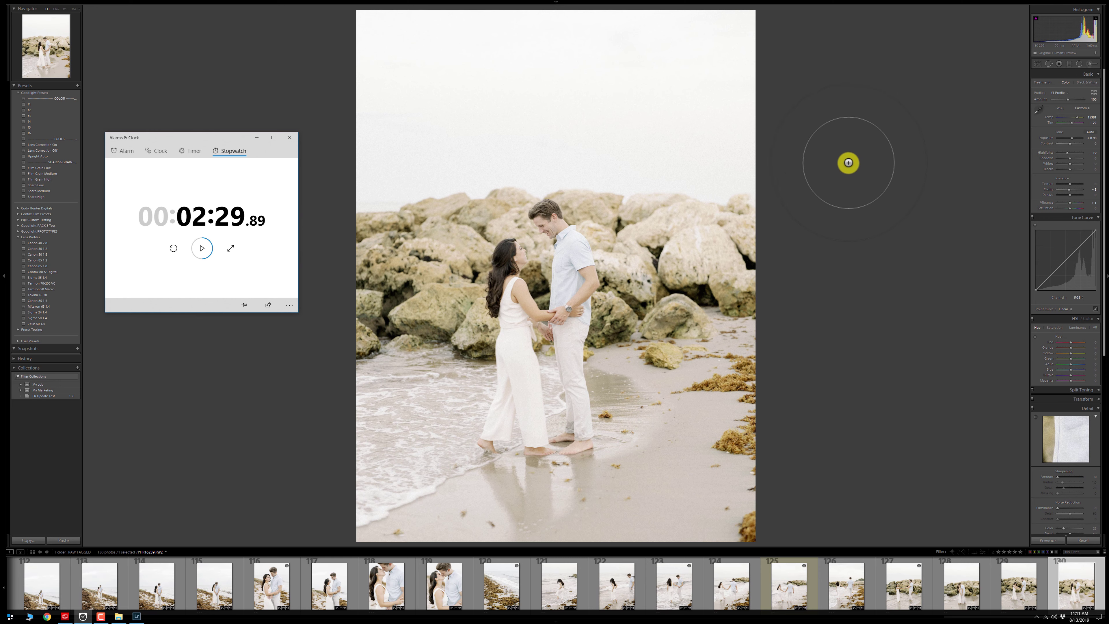
pyautogui.click(872, 196)
# Open the seascape panorama, photo 107, from the filmstrip.
pyautogui.press('Left')
pyautogui.press('Right')
pyautogui.scroll(5, 497, 585)
pyautogui.scroll(3, 445, 582)
pyautogui.click(443, 584)
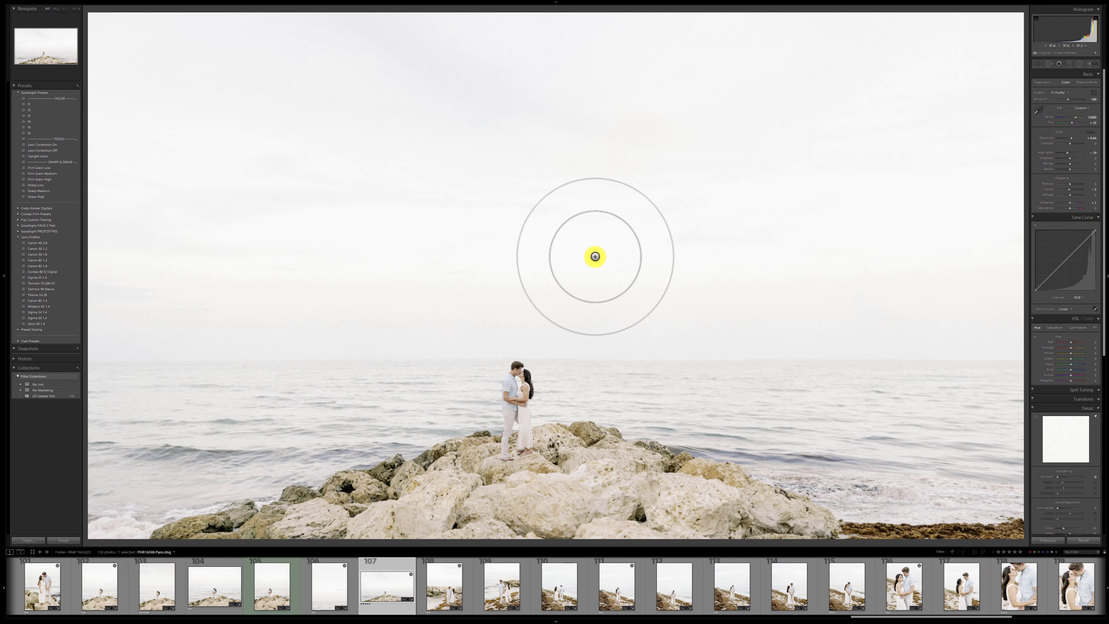
# Drag a Graduated Filter over the sky and reposition its band several times.
pyautogui.press('m')
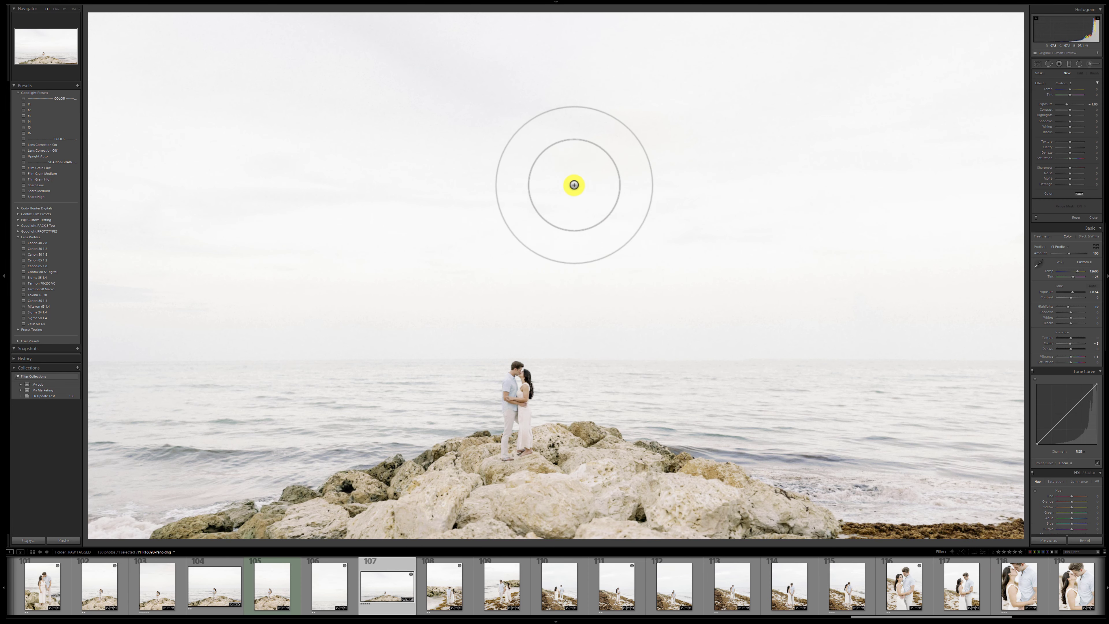
pyautogui.moveTo(576, 181)
pyautogui.mouseDown()
pyautogui.moveTo(575, 303)
pyautogui.moveTo(569, 198)
pyautogui.moveTo(562, 349)
pyautogui.moveTo(587, 180)
pyautogui.mouseUp()
pyautogui.moveTo(575, 337); pyautogui.dragTo(574, 341)
pyautogui.moveTo(589, 171); pyautogui.dragTo(579, 137)
pyautogui.moveTo(584, 367)
pyautogui.mouseDown()
pyautogui.moveTo(576, 168)
pyautogui.moveTo(582, 317)
pyautogui.moveTo(589, 245)
pyautogui.moveTo(594, 353)
pyautogui.mouseUp()
pyautogui.moveTo(595, 247)
pyautogui.mouseDown()
pyautogui.moveTo(594, 347)
pyautogui.moveTo(596, 264)
pyautogui.mouseUp()
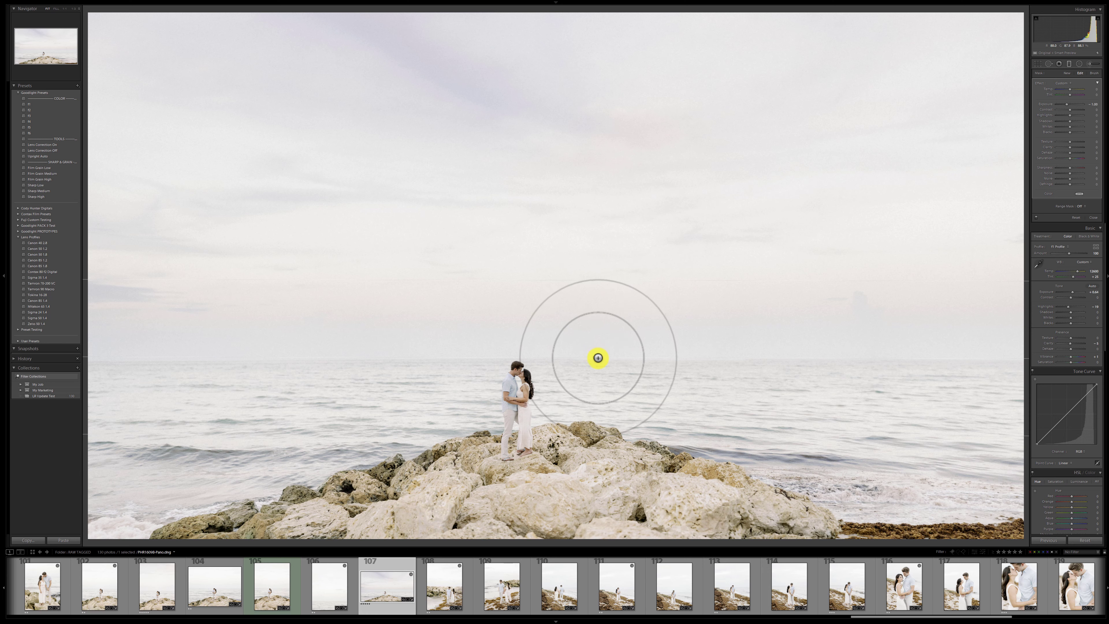
# Delete the sky filter and paint an Adjustment Brush mask along the horizon right of the couple.
pyautogui.click(595, 360)
pyautogui.press('Delete')
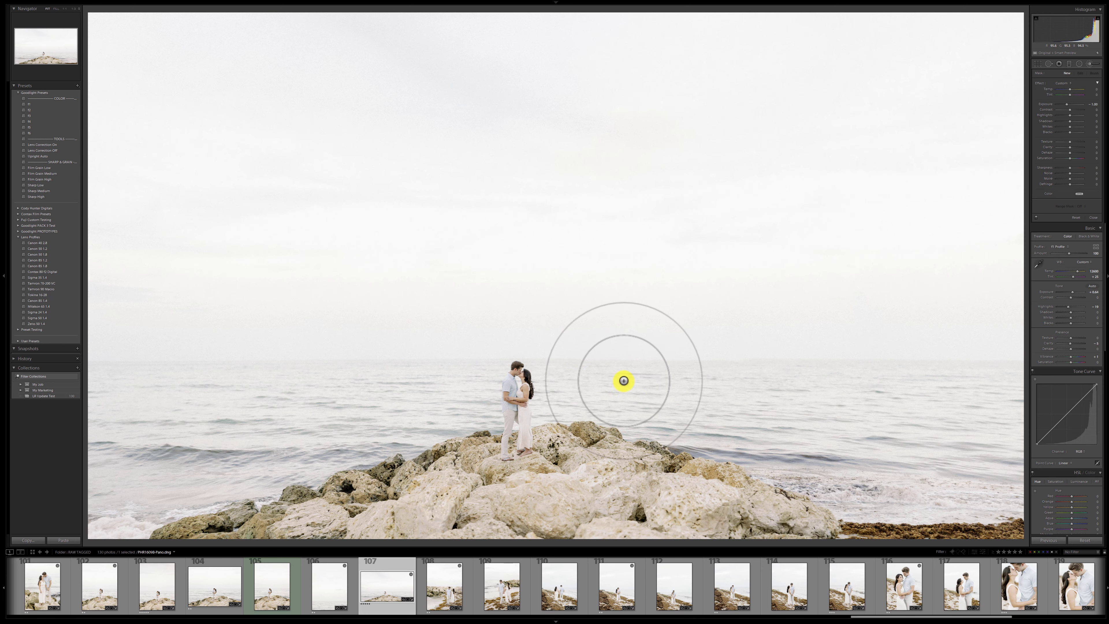
pyautogui.press('k')
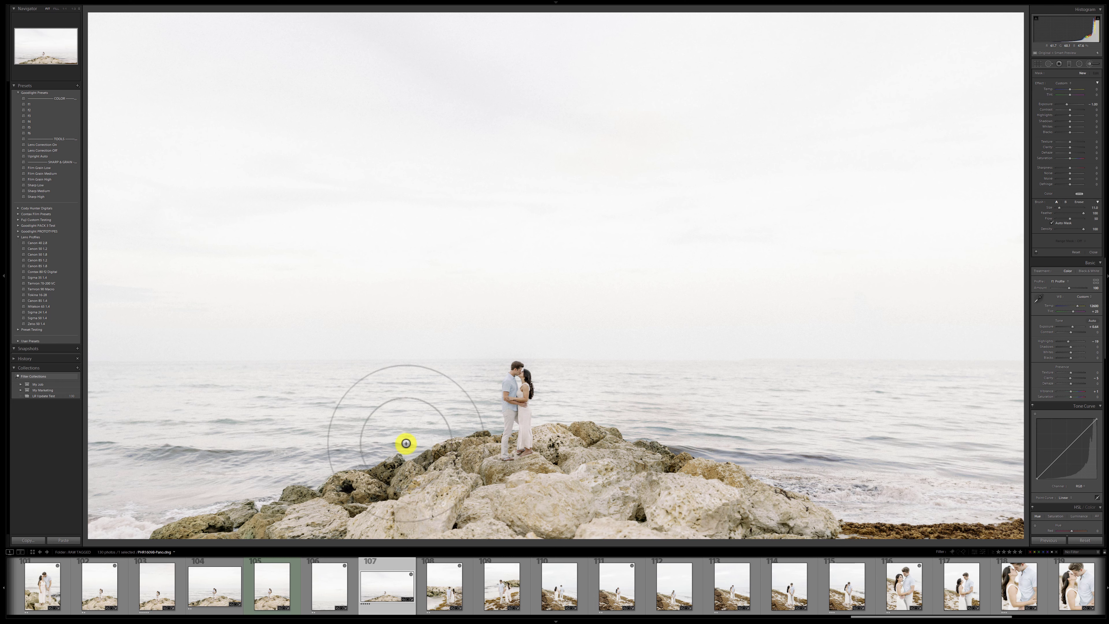
pyautogui.moveTo(583, 368); pyautogui.dragTo(598, 362)
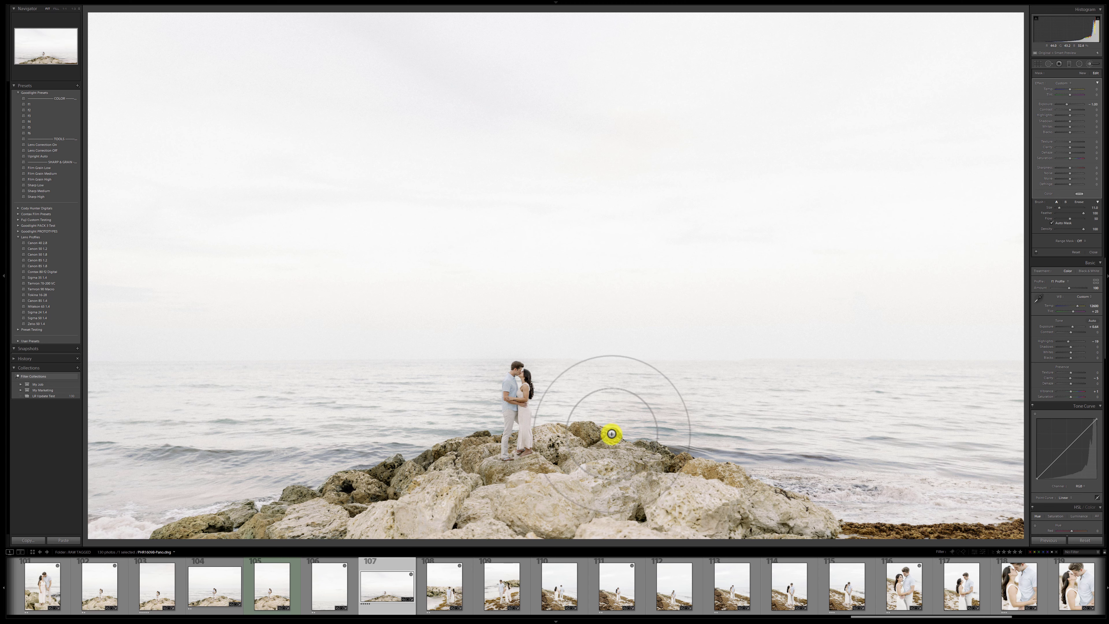
# Heal over the couple with Spot Removal, move the source lower, and add a rock spot.
pyautogui.press('q')
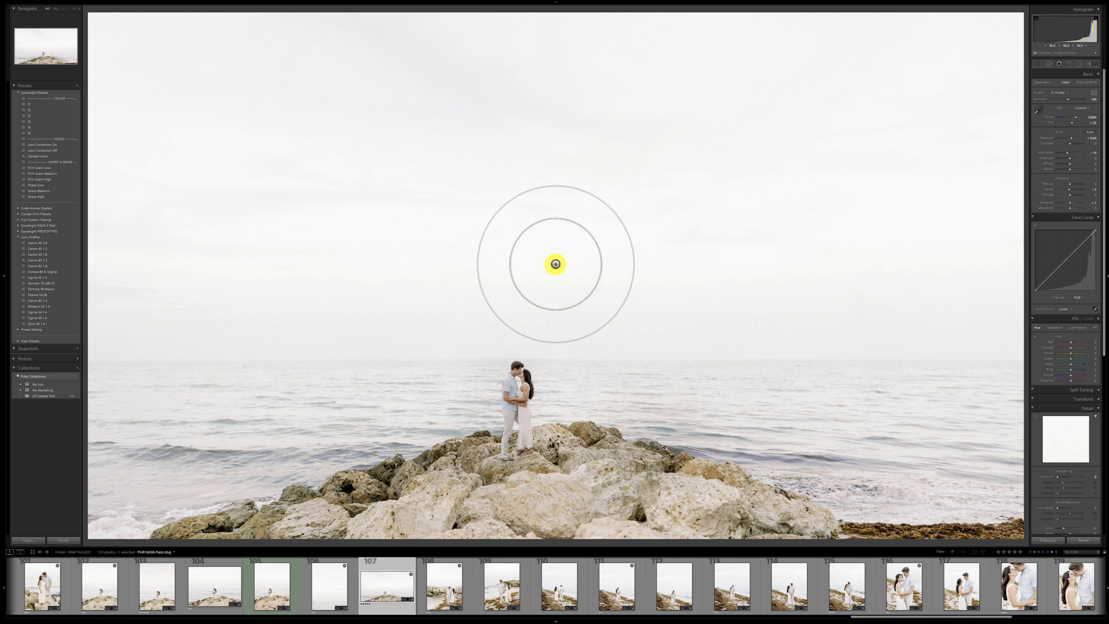
pyautogui.moveTo(516, 379); pyautogui.dragTo(516, 428)
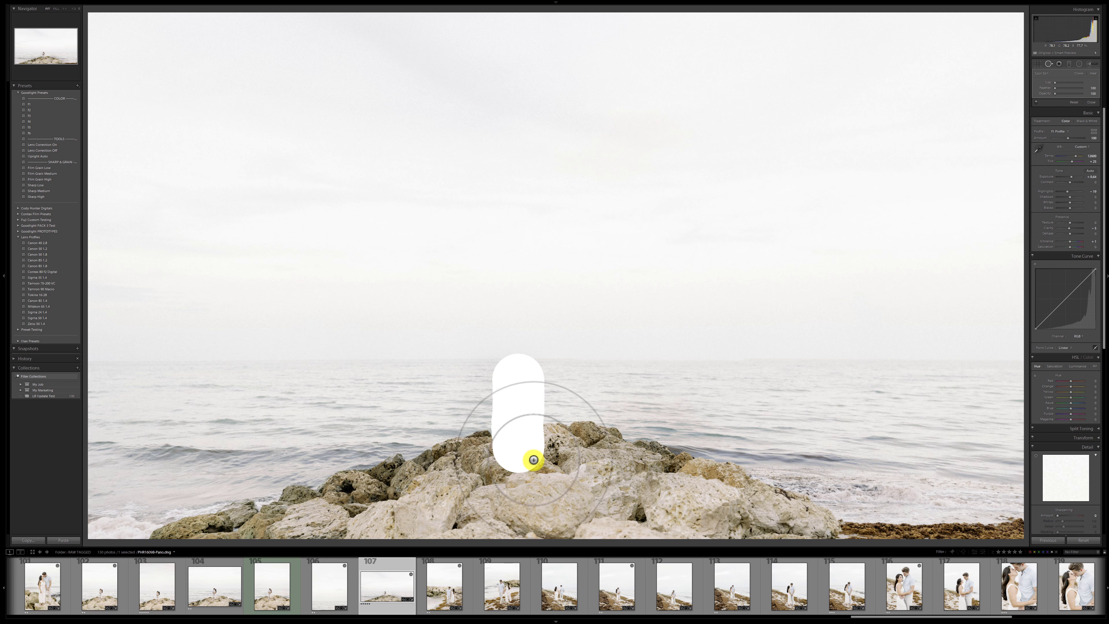
pyautogui.moveTo(574, 345); pyautogui.dragTo(580, 387)
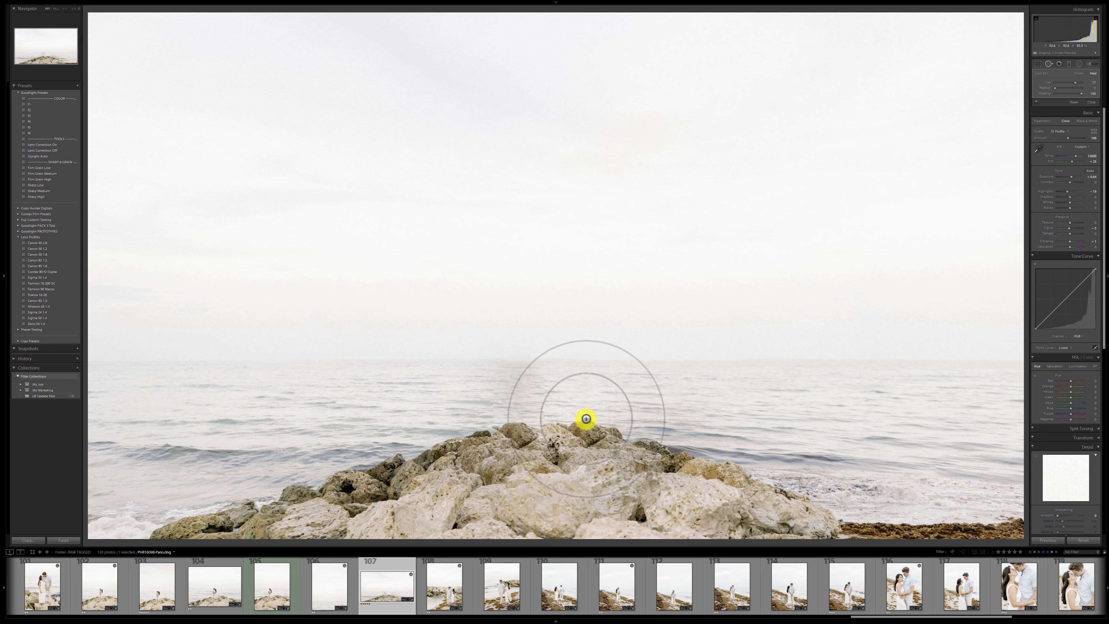
pyautogui.click(586, 419)
# Paint another heal stroke over the couple on the rocks, then undo it.
pyautogui.press('q')
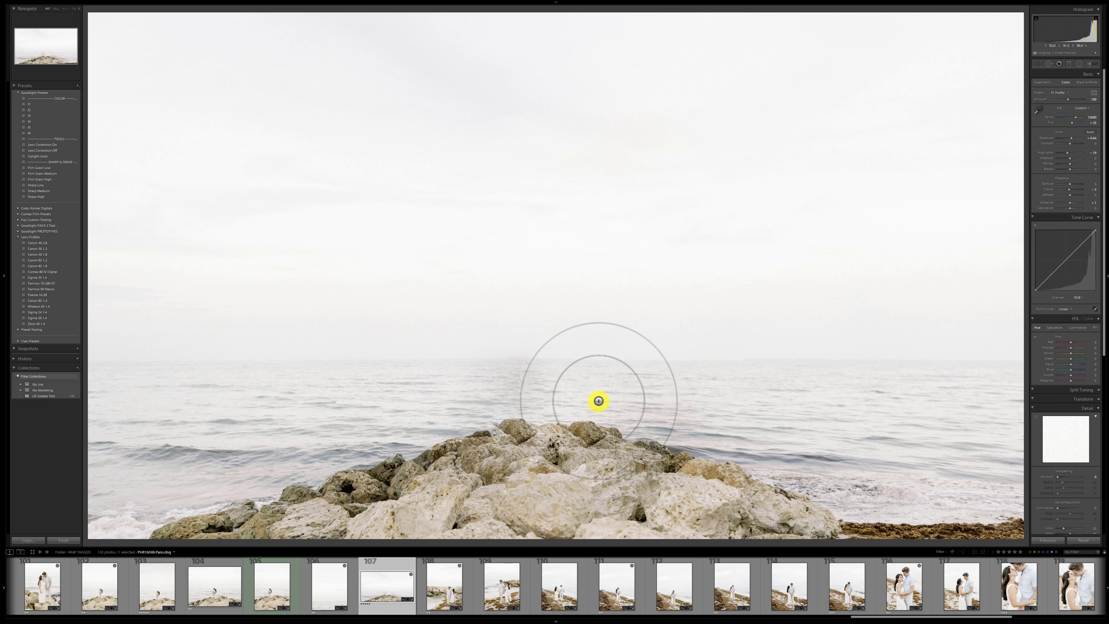
pyautogui.press('q')
pyautogui.moveTo(519, 384); pyautogui.dragTo(519, 417)
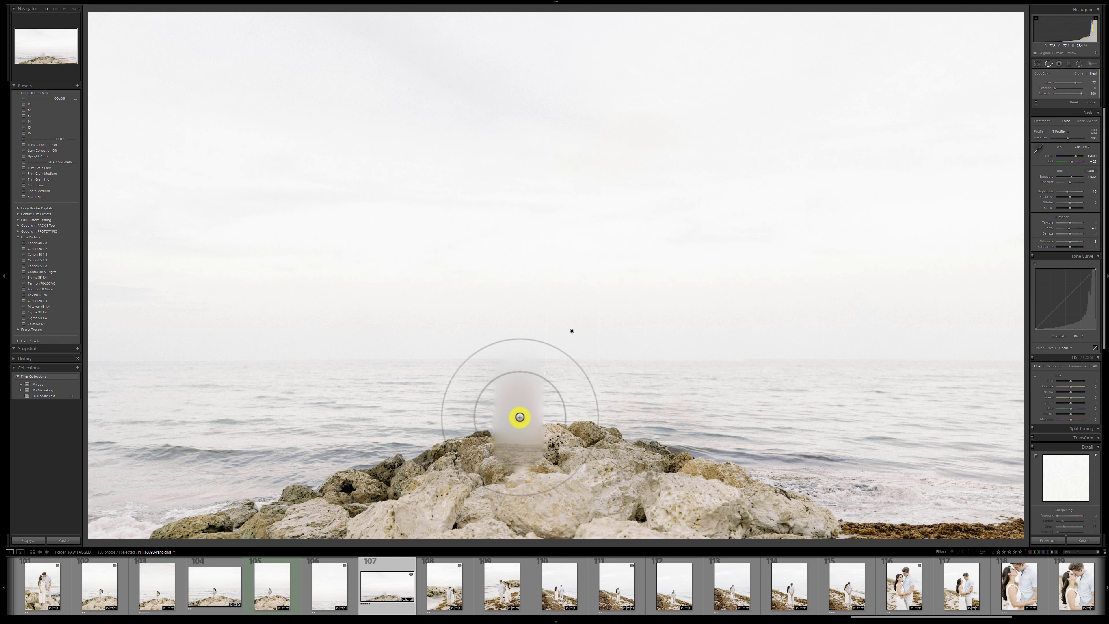
pyautogui.hotkey('ctrl', 'z')
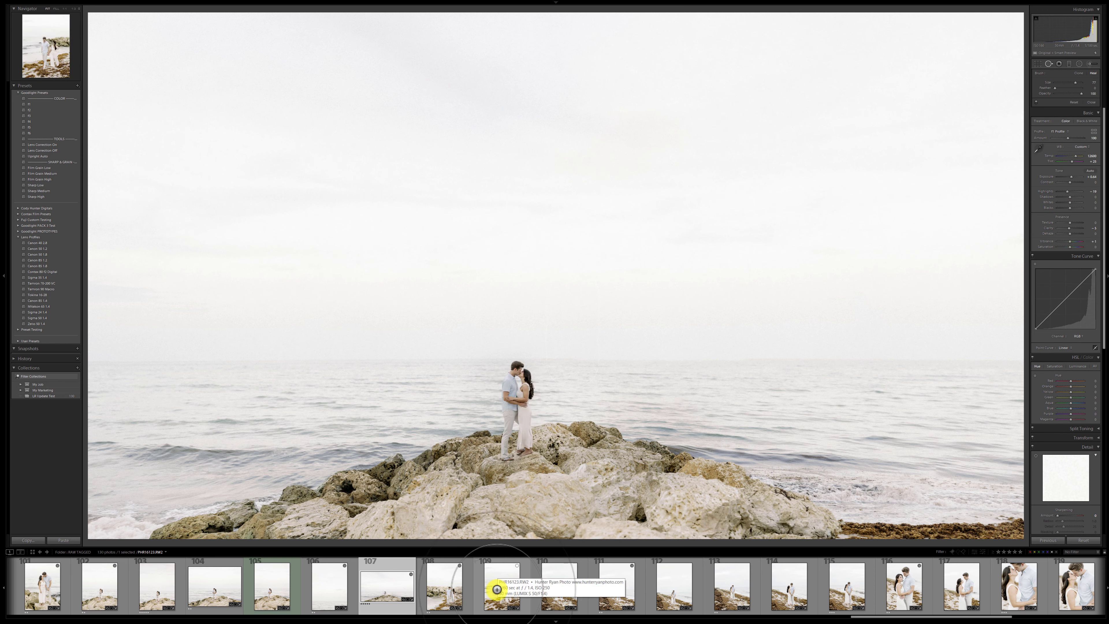
# Open photo 109 briefly, then load the courtyard portrait of the couple against the wall.
pyautogui.click(497, 590)
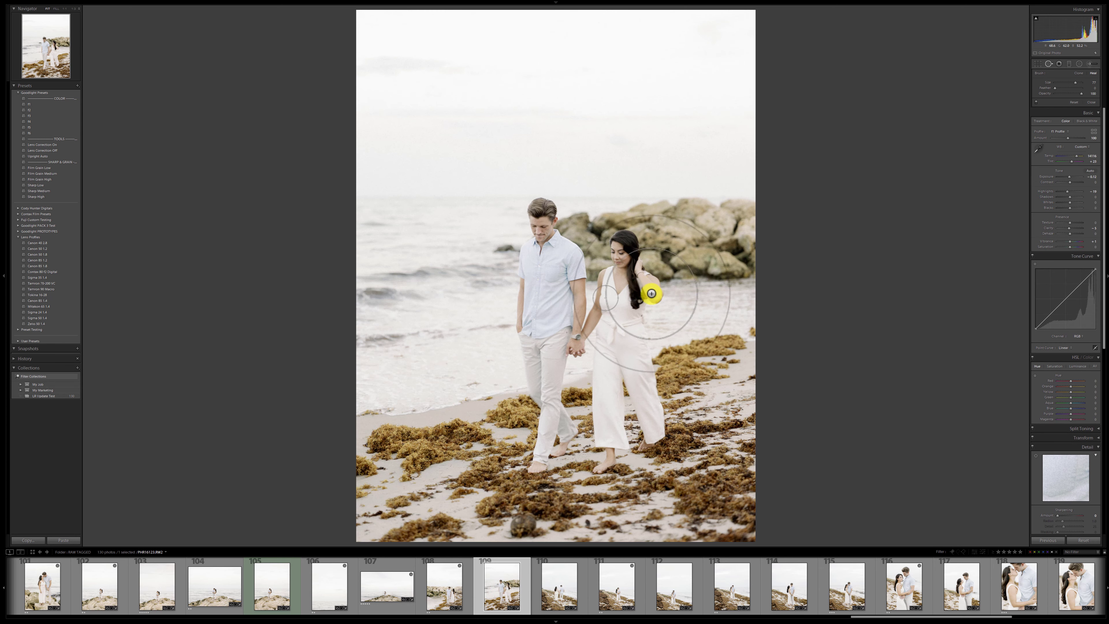
pyautogui.press('k')
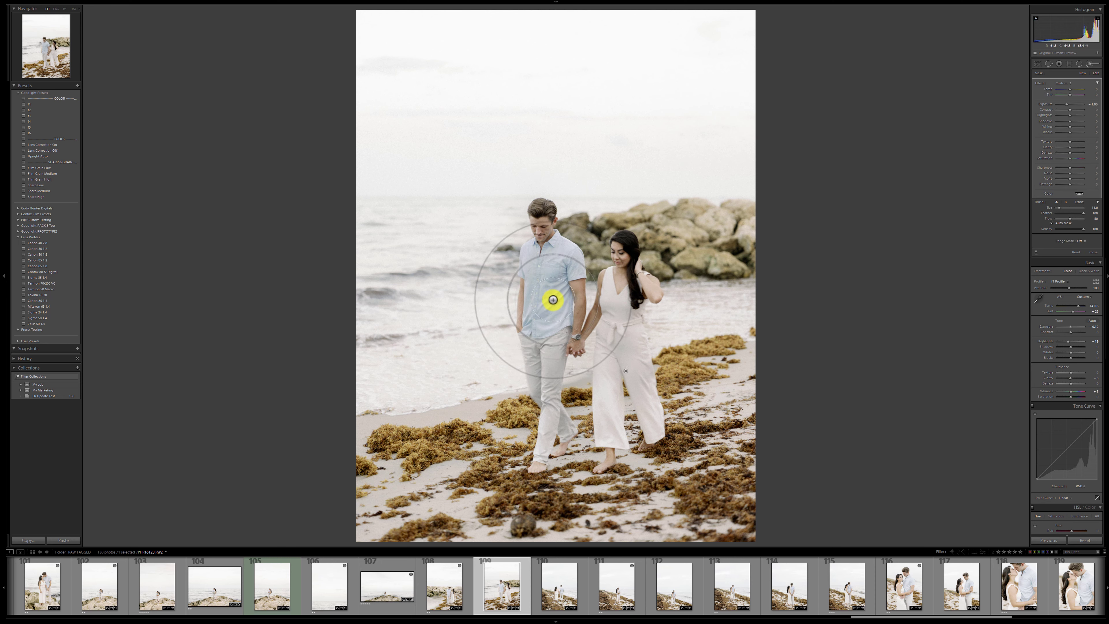
pyautogui.press('k')
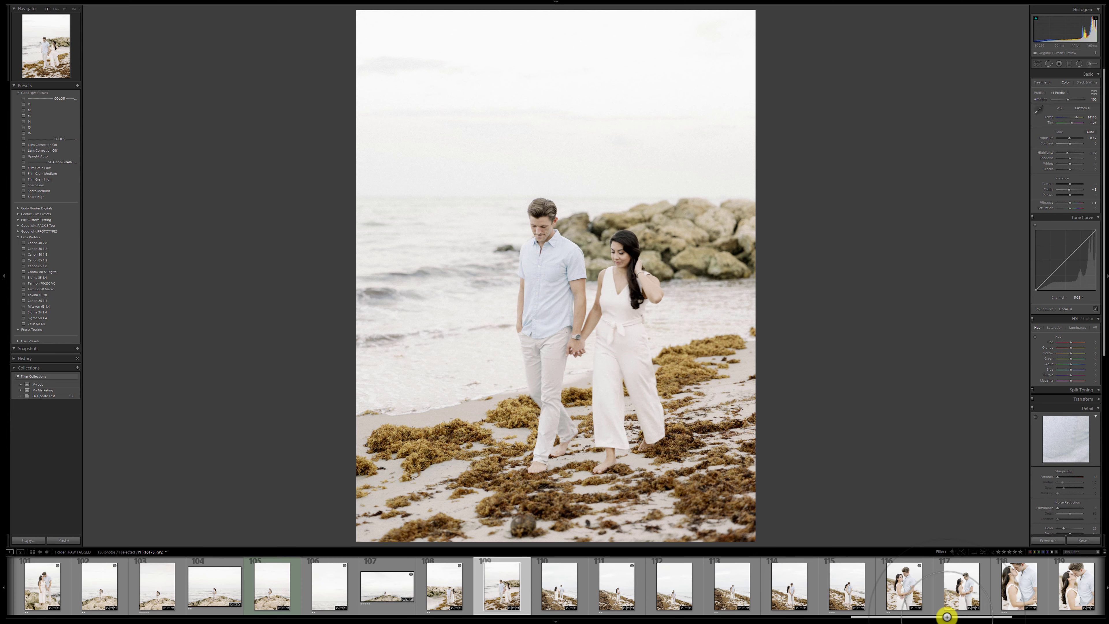
pyautogui.moveTo(945, 615); pyautogui.dragTo(248, 596)
pyautogui.click(389, 576)
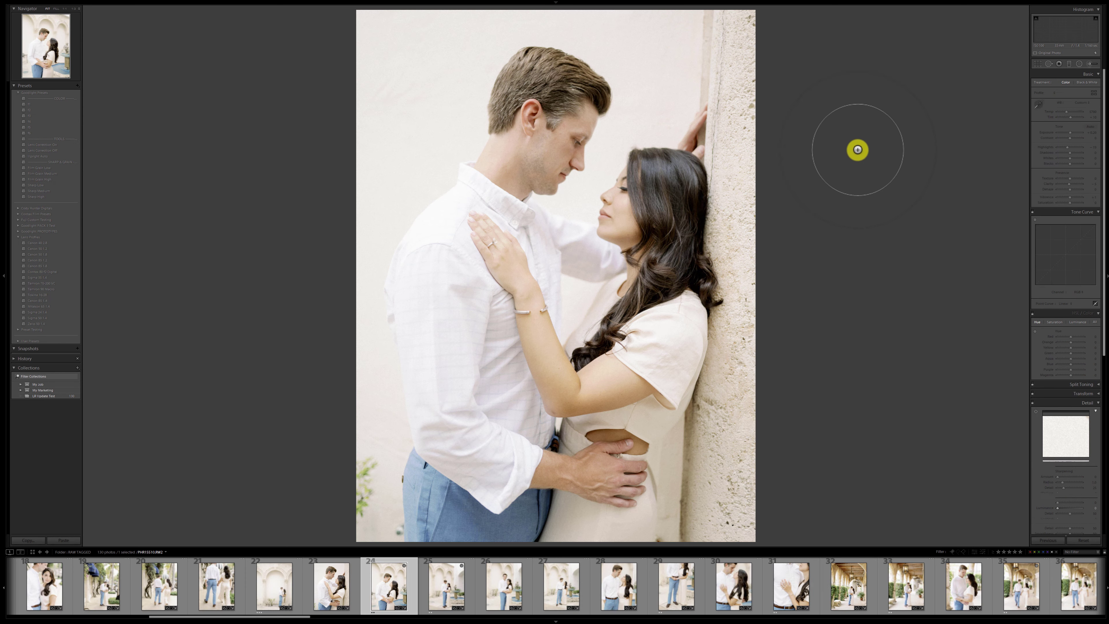
# Step back one photo, drop Exposure to -5 and undo, then try and undo a Temp change.
pyautogui.press('Left')
pyautogui.press('Left')
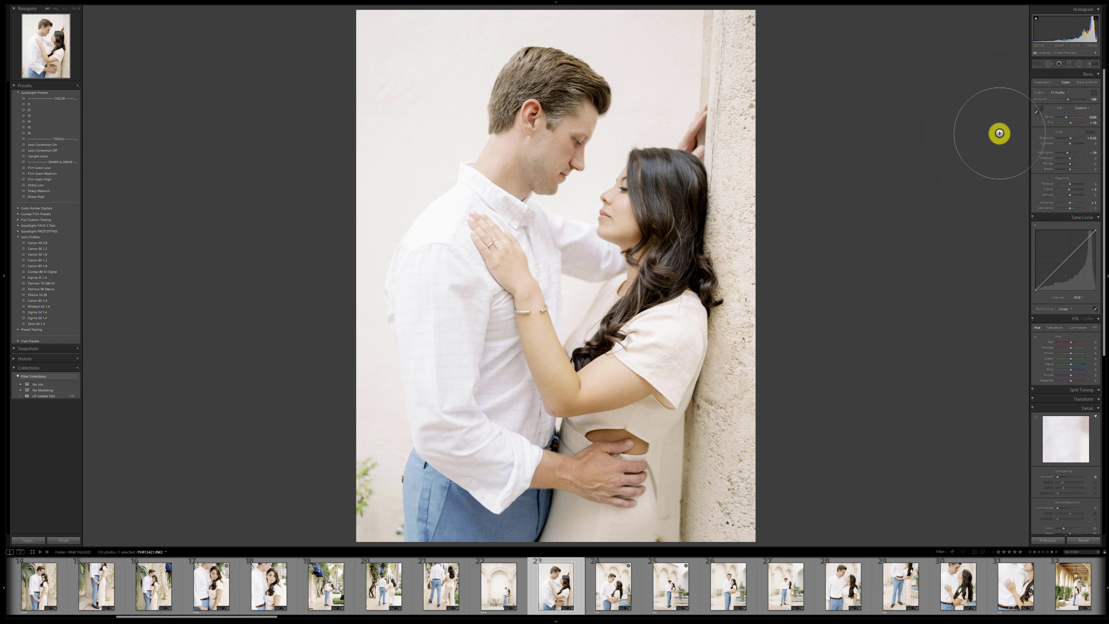
pyautogui.moveTo(1071, 137)
pyautogui.mouseDown()
pyautogui.moveTo(1054, 137)
pyautogui.moveTo(1089, 135)
pyautogui.moveTo(1050, 141)
pyautogui.moveTo(1055, 115)
pyautogui.moveTo(1064, 118)
pyautogui.mouseUp()
pyautogui.hotkey('ctrl', 'z')
pyautogui.hotkey('ctrl', 'z')
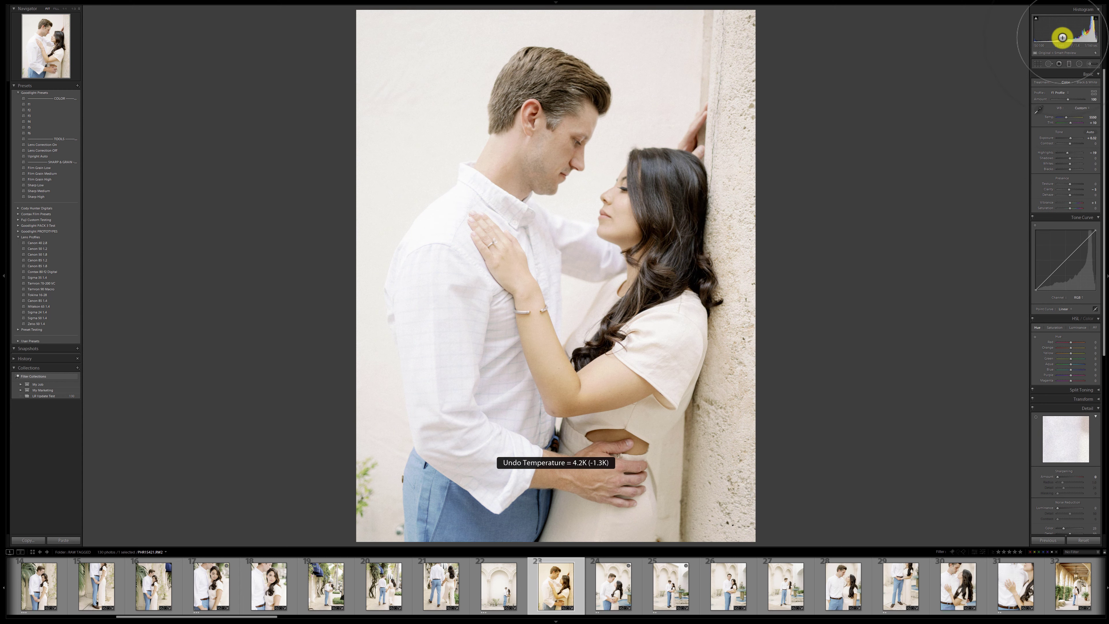
pyautogui.moveTo(1065, 31)
pyautogui.mouseDown()
pyautogui.moveTo(1038, 35)
pyautogui.moveTo(1076, 30)
pyautogui.moveTo(1047, 34)
pyautogui.mouseUp()
pyautogui.hotkey('ctrl', 'z')
pyautogui.hotkey('ctrl', 'z')
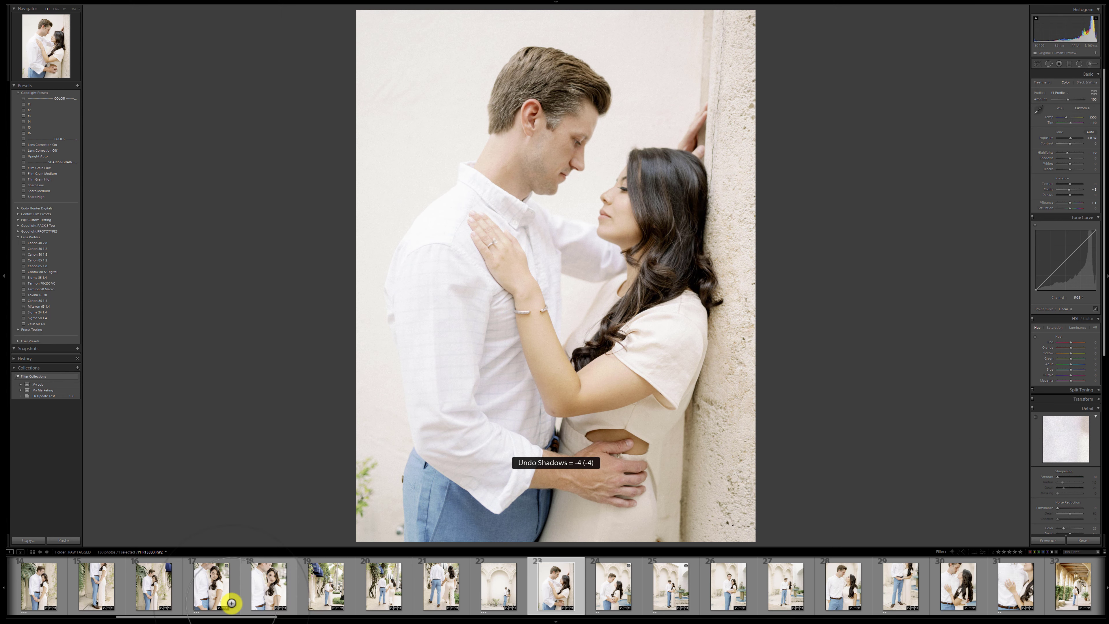
pyautogui.moveTo(220, 616); pyautogui.dragTo(202, 616)
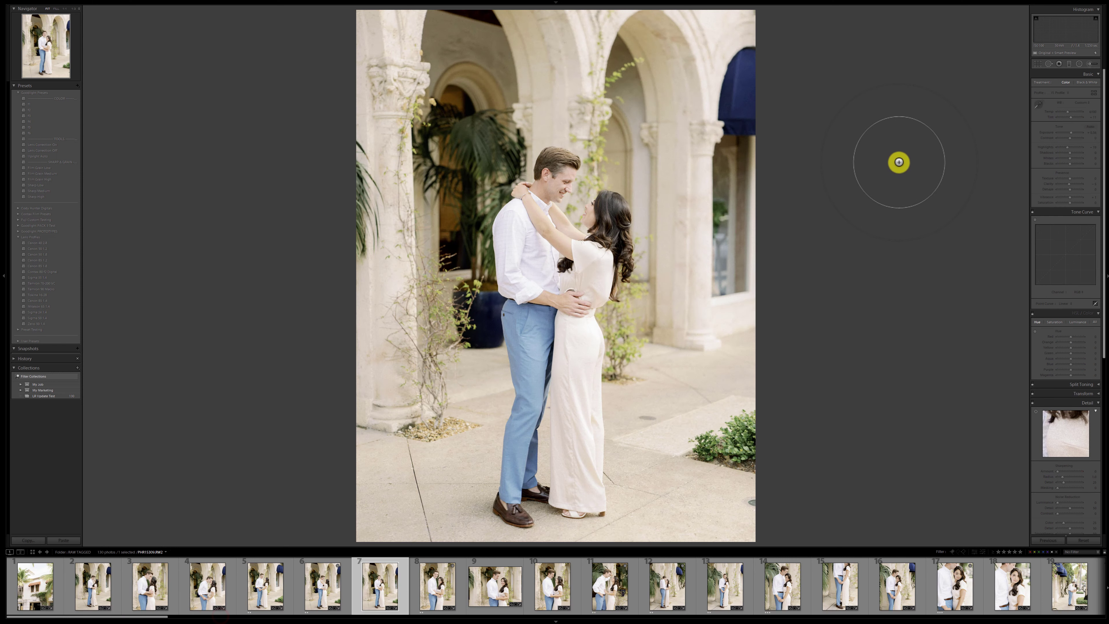
# Step forward three photos and check the woman's face at 1:1, then zoom back out.
pyautogui.press('Right')
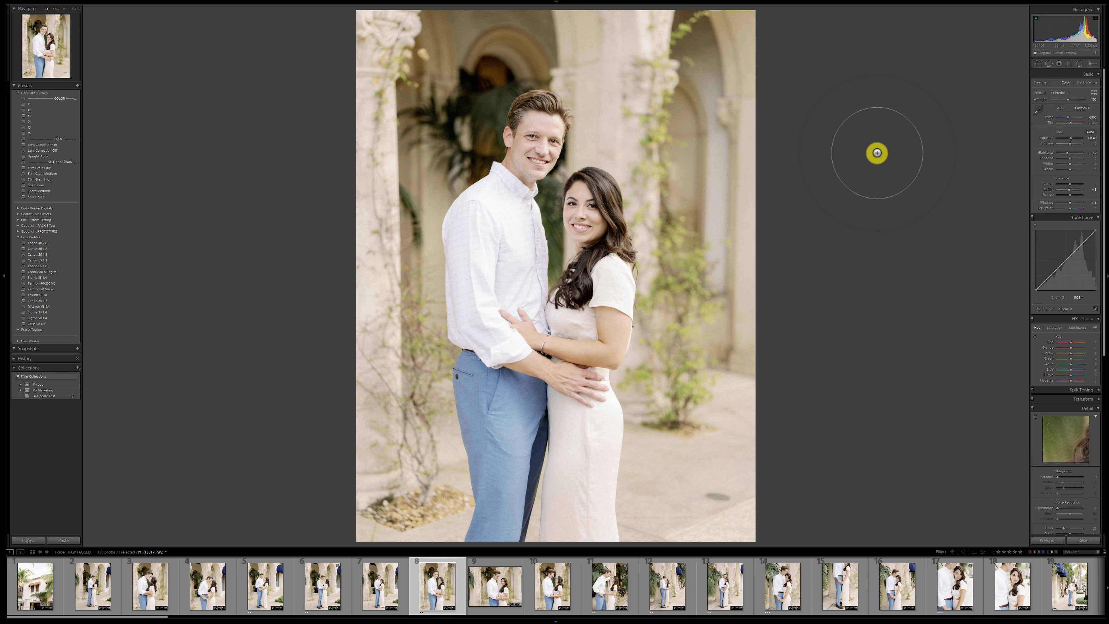
pyautogui.press('Right')
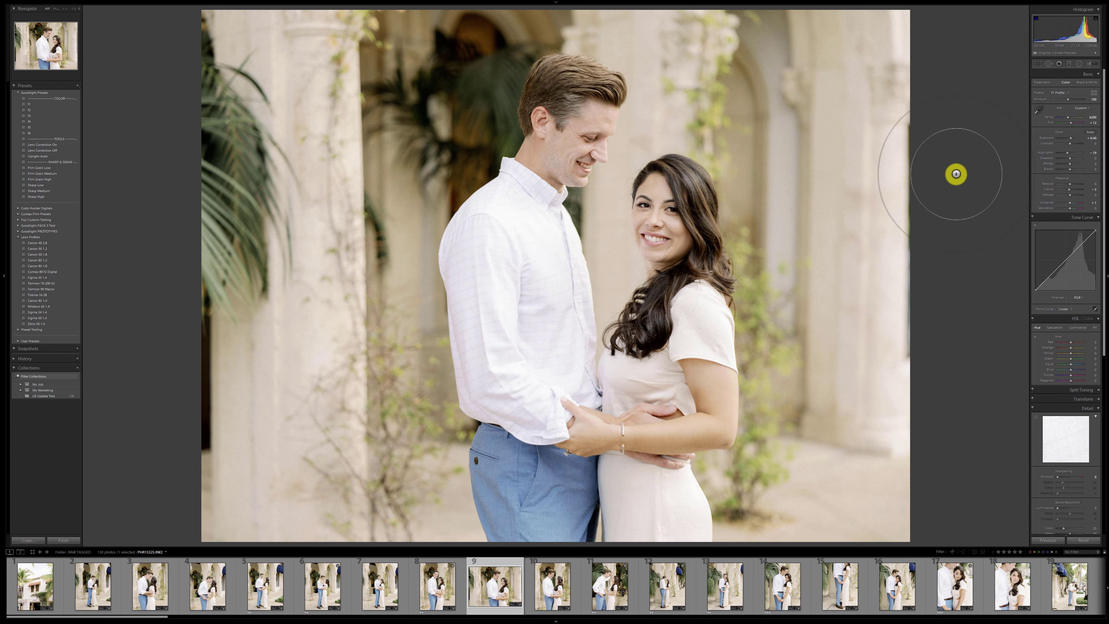
pyautogui.press('Right')
pyautogui.click(593, 164)
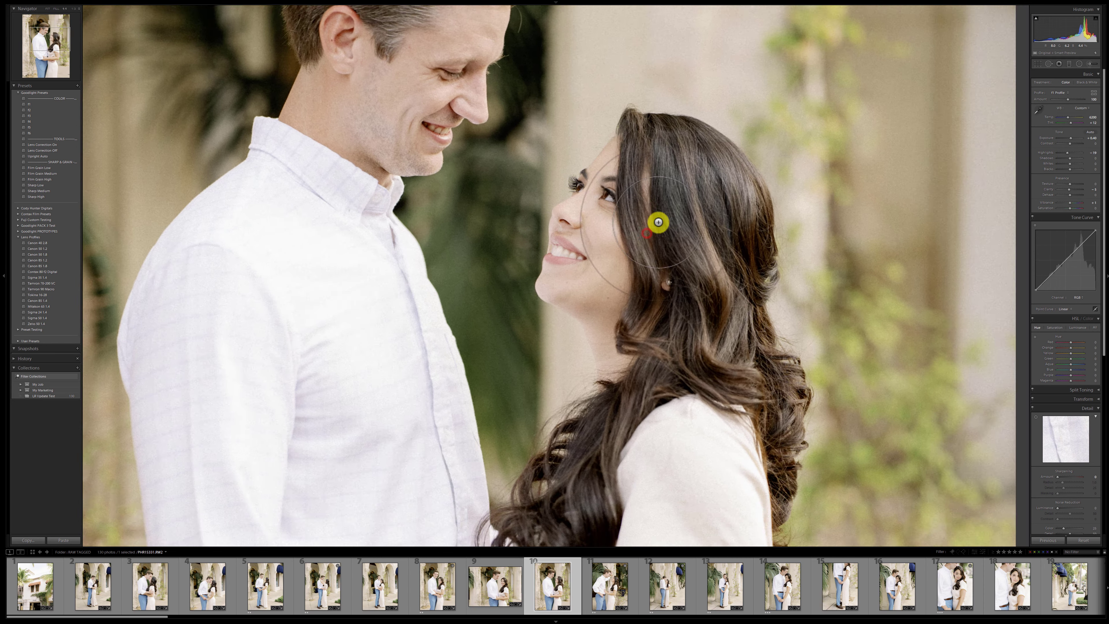
pyautogui.click(606, 293)
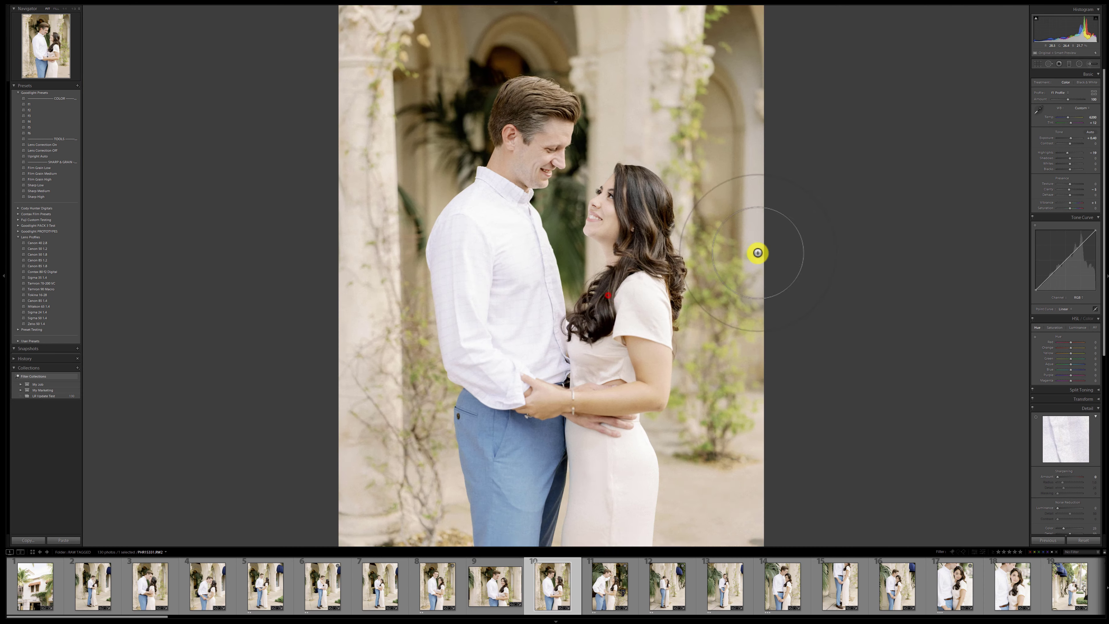
# Advance two more photos, inspect the couple's faces at 1:1, reach the forehead-kiss photo, and select all 130 photos.
pyautogui.press('Right')
pyautogui.press('Right')
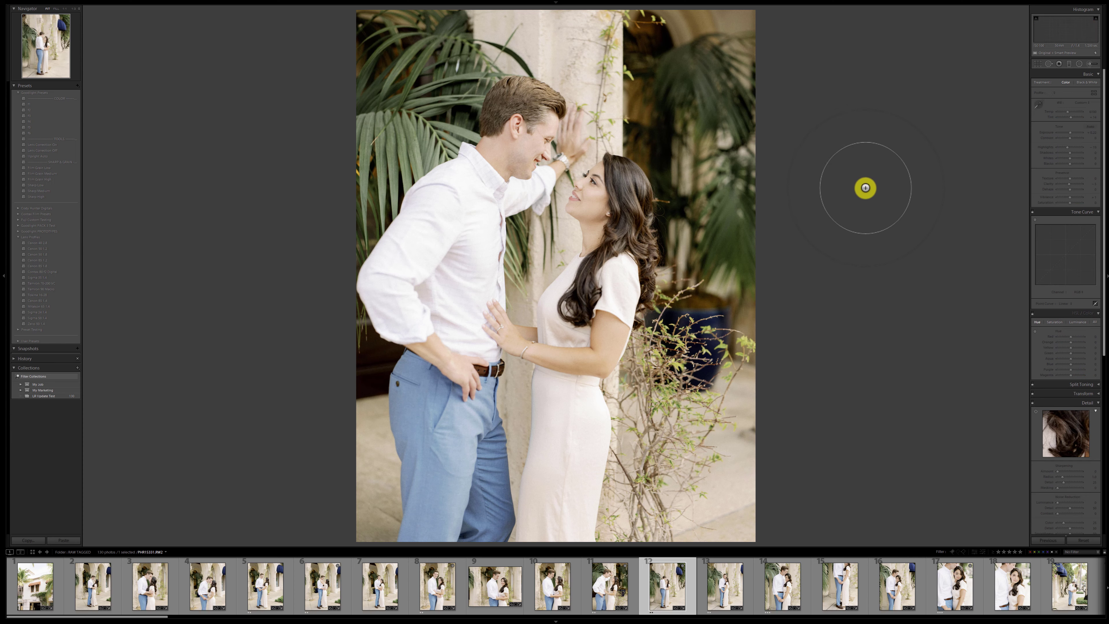
pyautogui.press('Right')
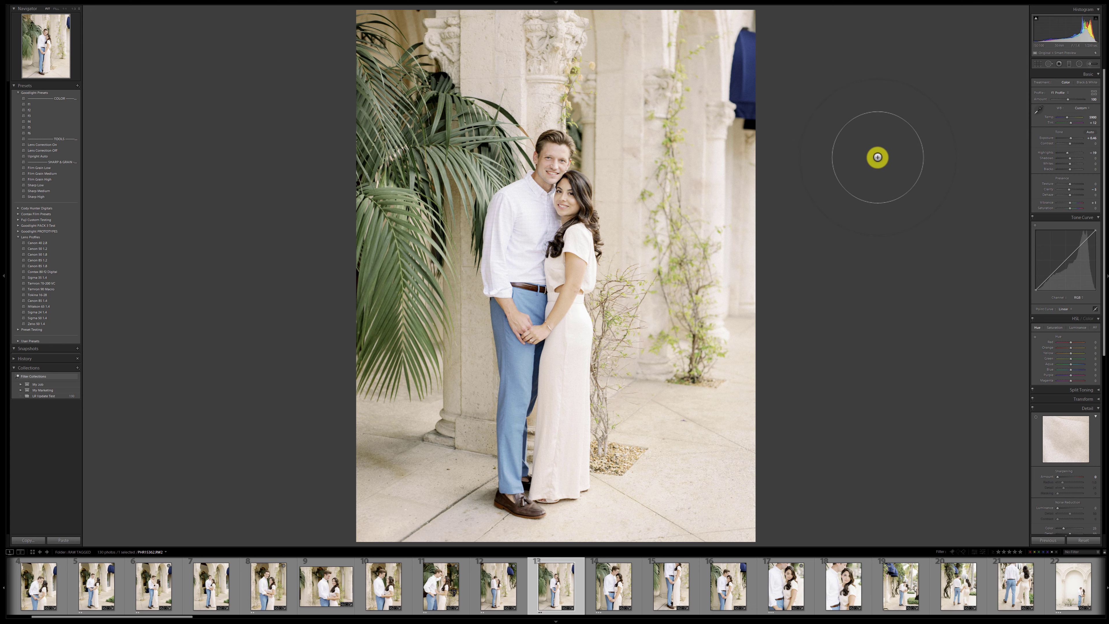
pyautogui.click(546, 183)
pyautogui.moveTo(587, 210); pyautogui.dragTo(538, 240)
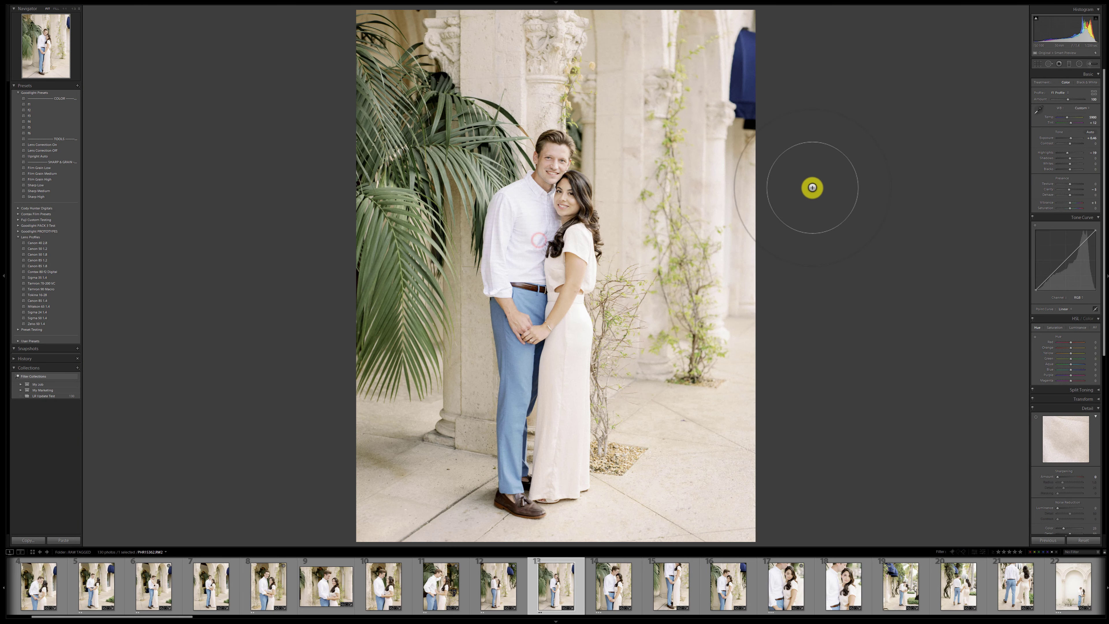
pyautogui.press('Right')
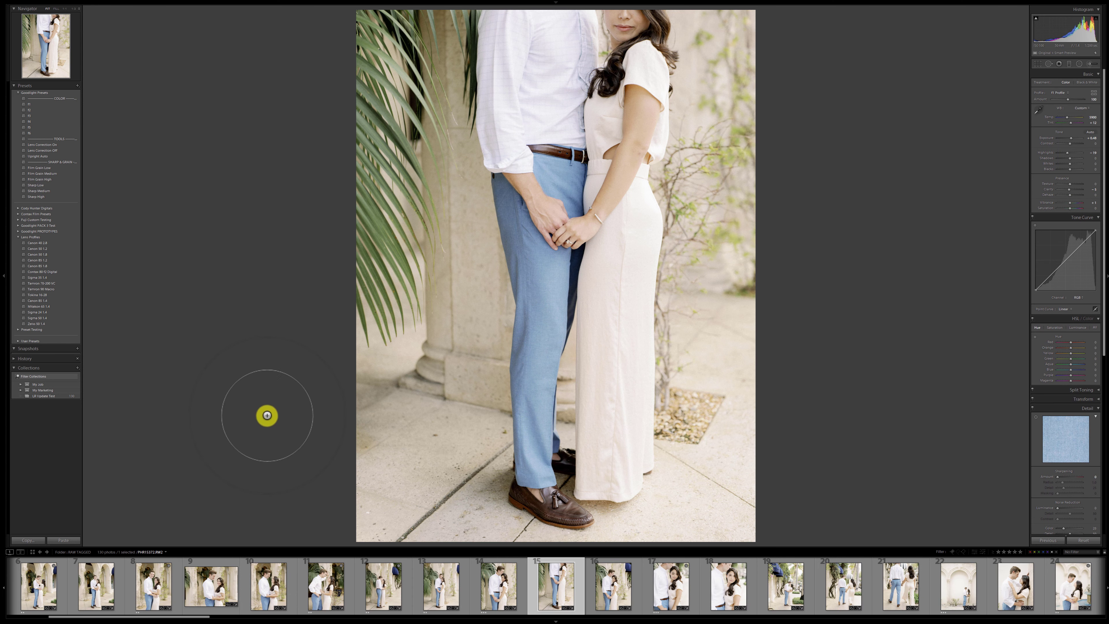
pyautogui.moveTo(140, 615); pyautogui.dragTo(83, 613)
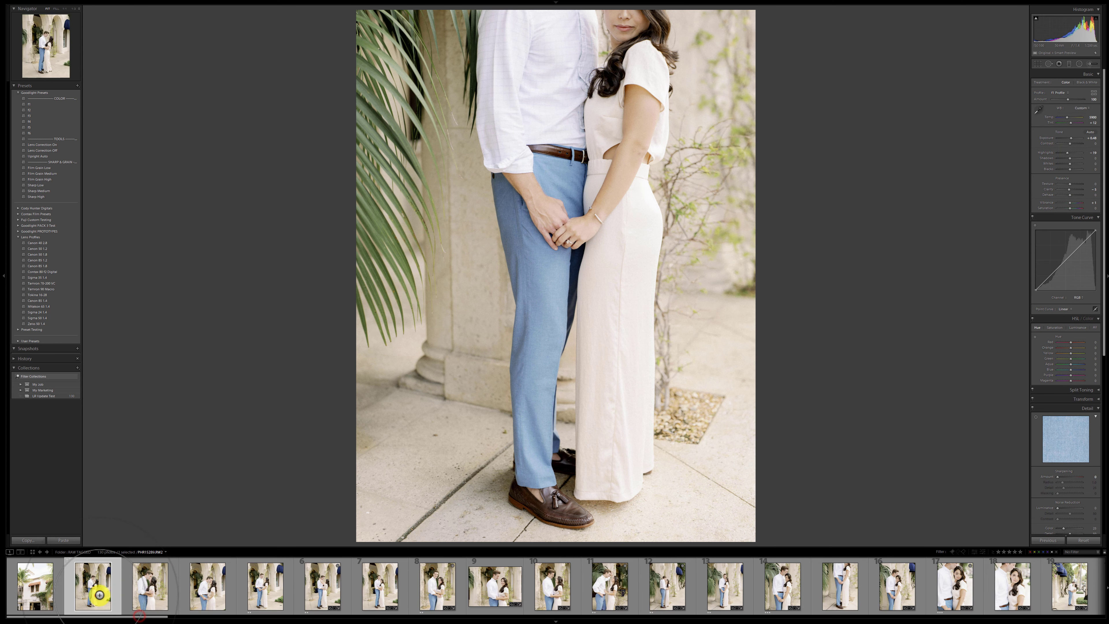
pyautogui.press('super+a')
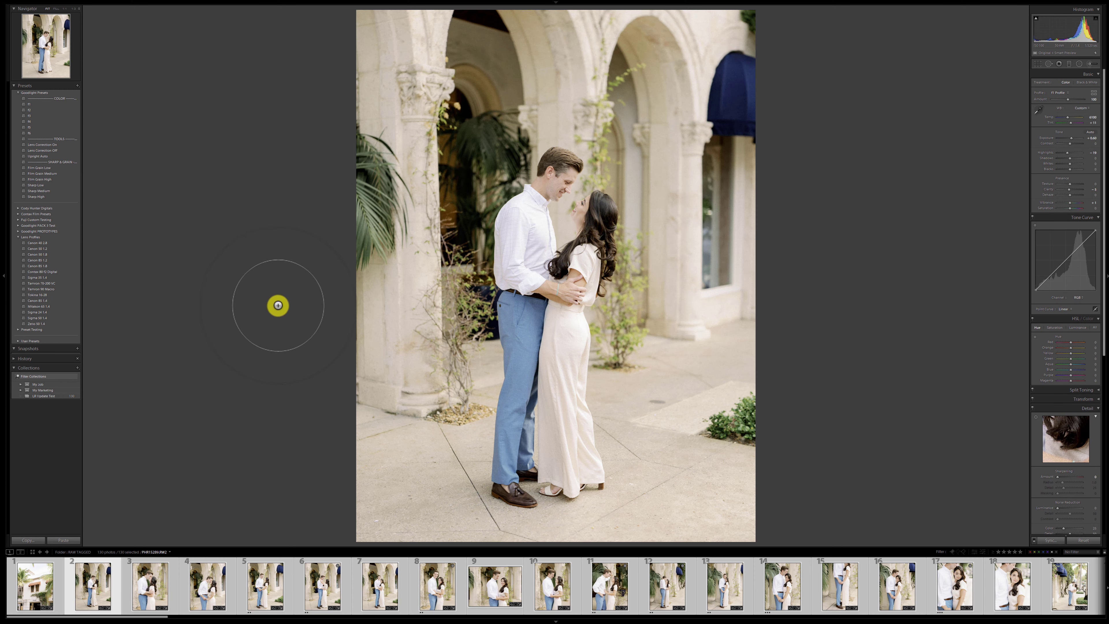
# Reset the stopwatch in Alarms & Clock to zero and return to Lightroom.
pyautogui.hotkey('alt', 'Tab')
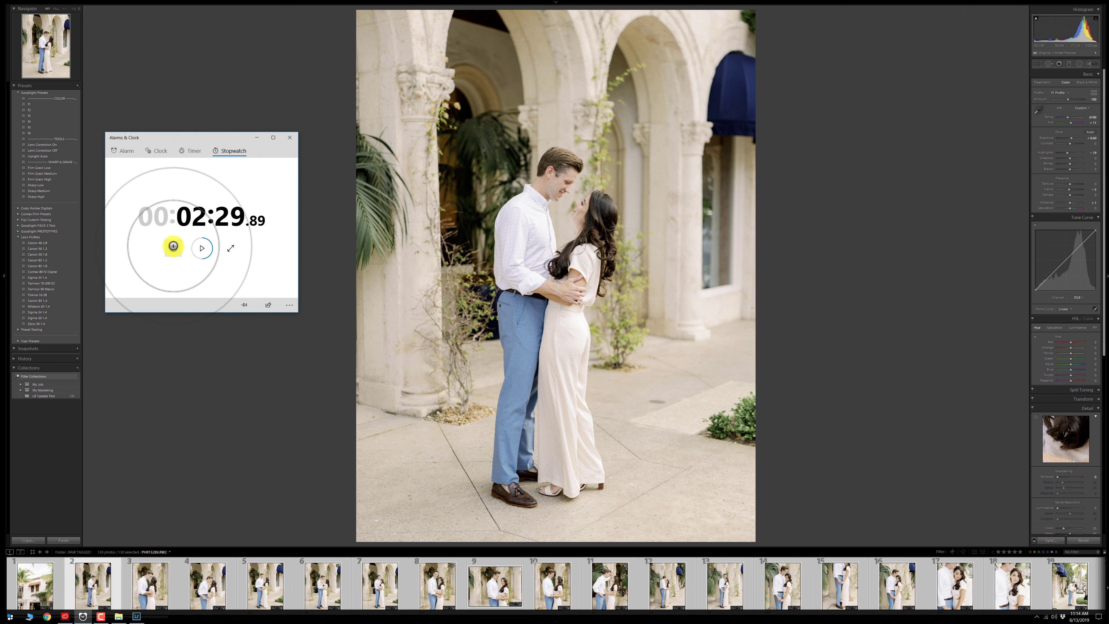
pyautogui.click(172, 246)
pyautogui.hotkey('alt', 'Tab')
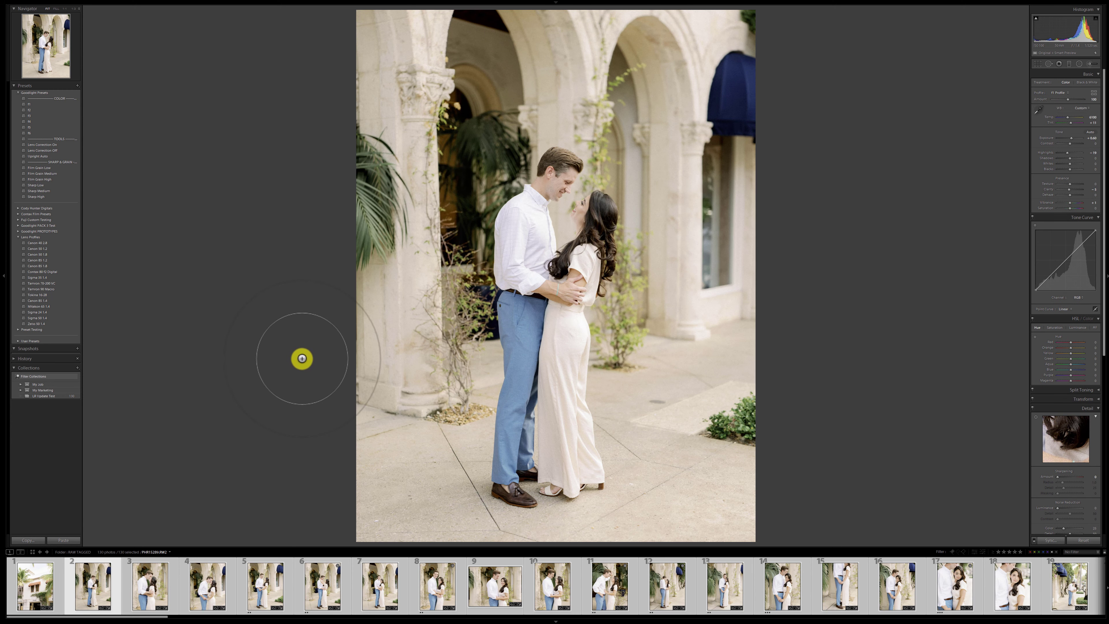
# Export the 130 selected photos and start the stopwatch to time the export.
pyautogui.hotkey('ctrl', 'shift', 'e')
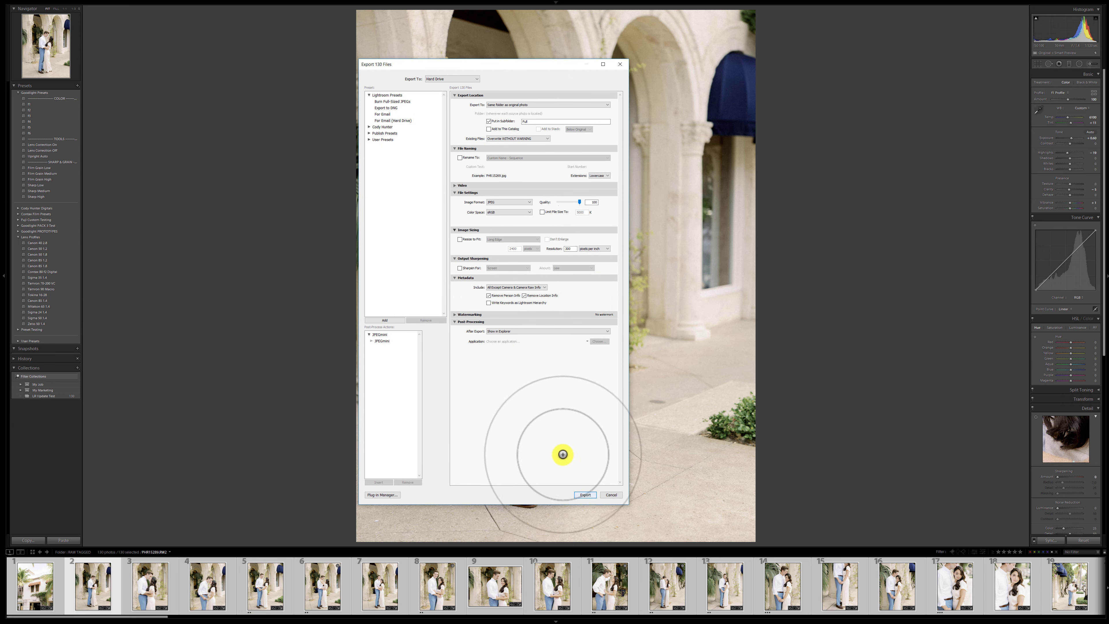
pyautogui.click(582, 493)
pyautogui.hotkey('alt', 'Tab')
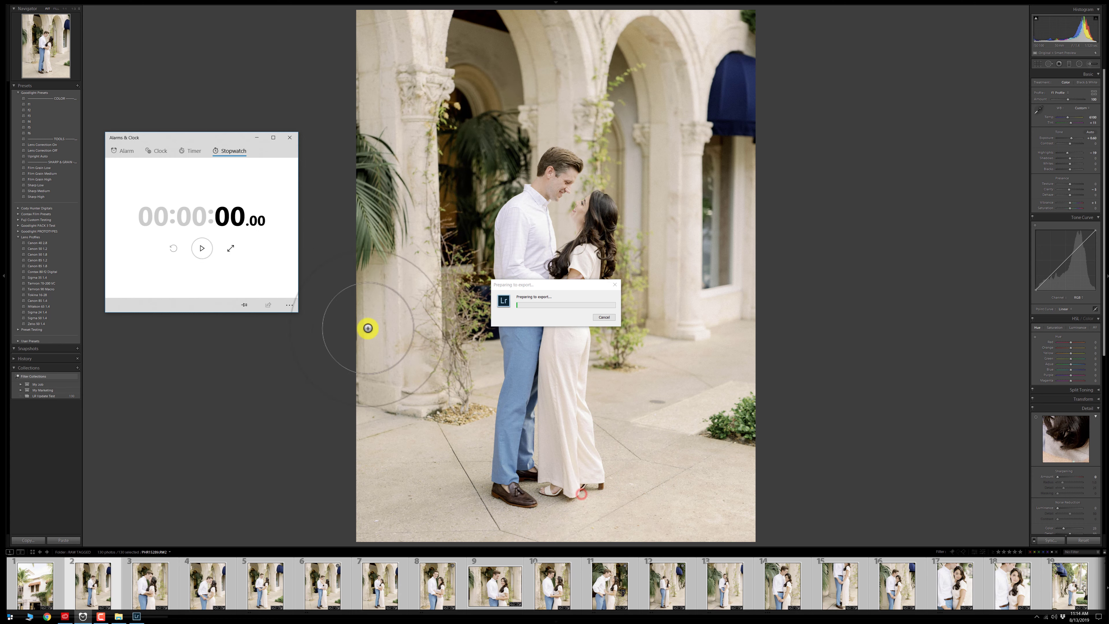
pyautogui.click(201, 248)
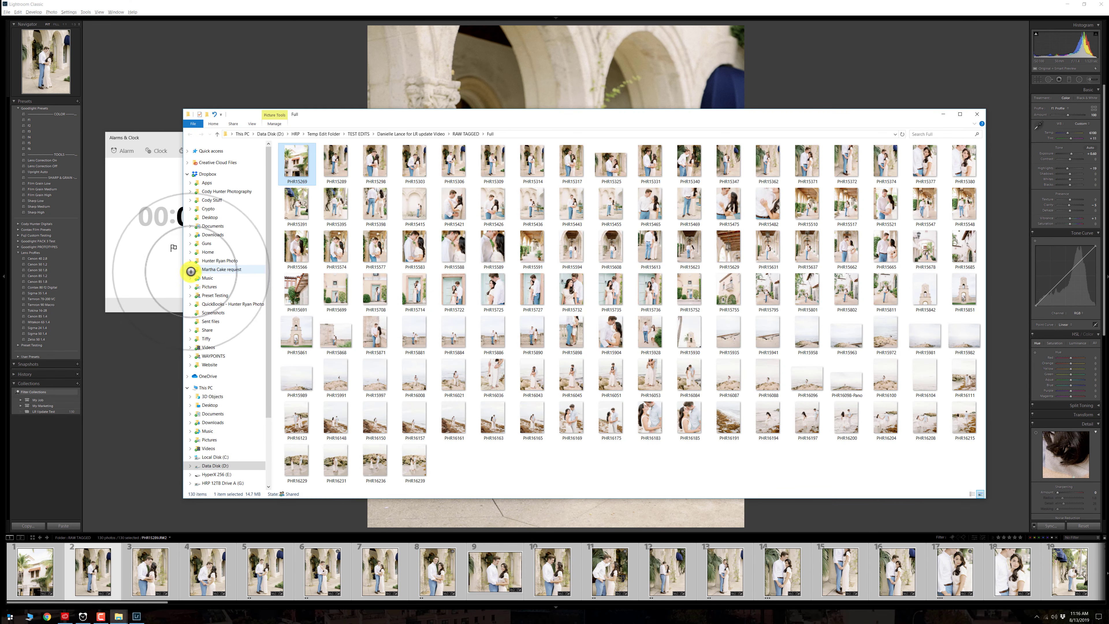
# Stop the stopwatch at 01:52.67, then review and close the exported photos folder.
pyautogui.click(174, 262)
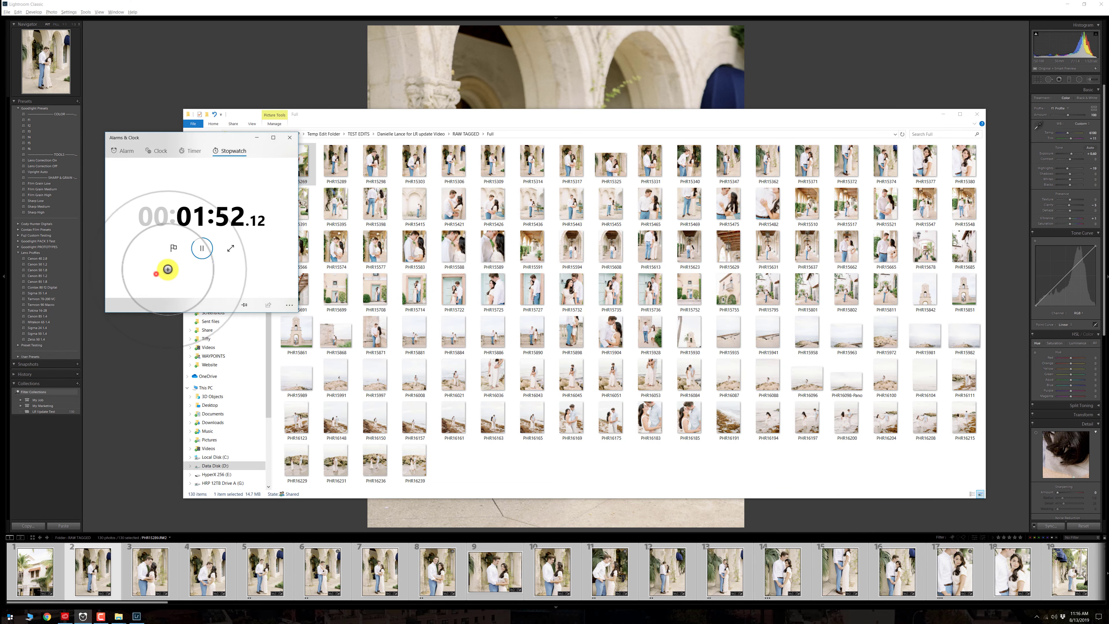
pyautogui.click(202, 248)
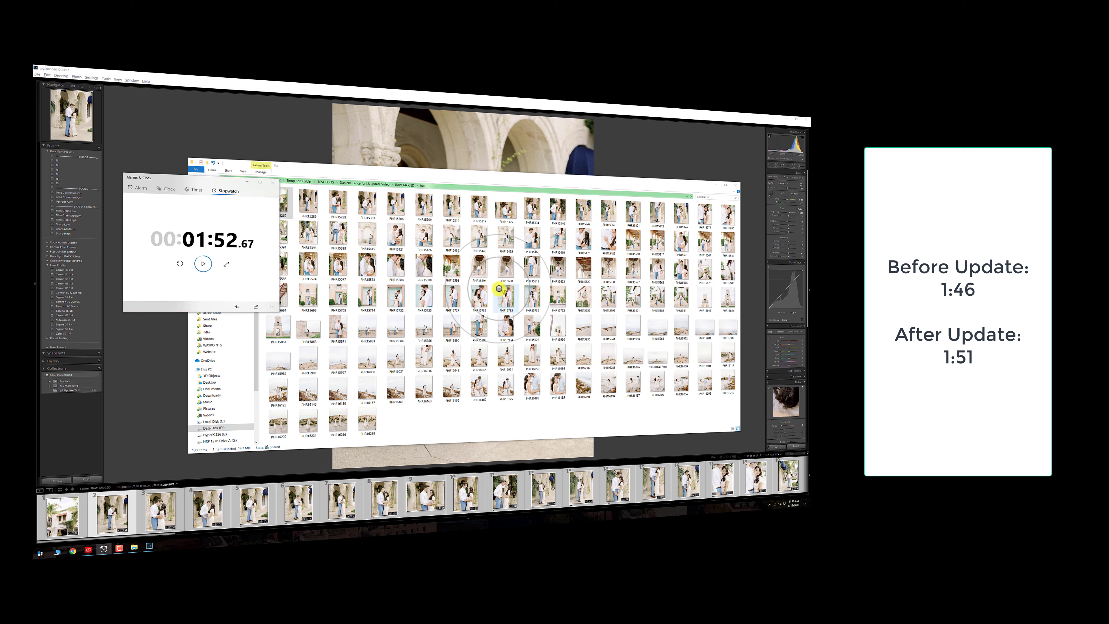
pyautogui.click(506, 297)
pyautogui.click(736, 188)
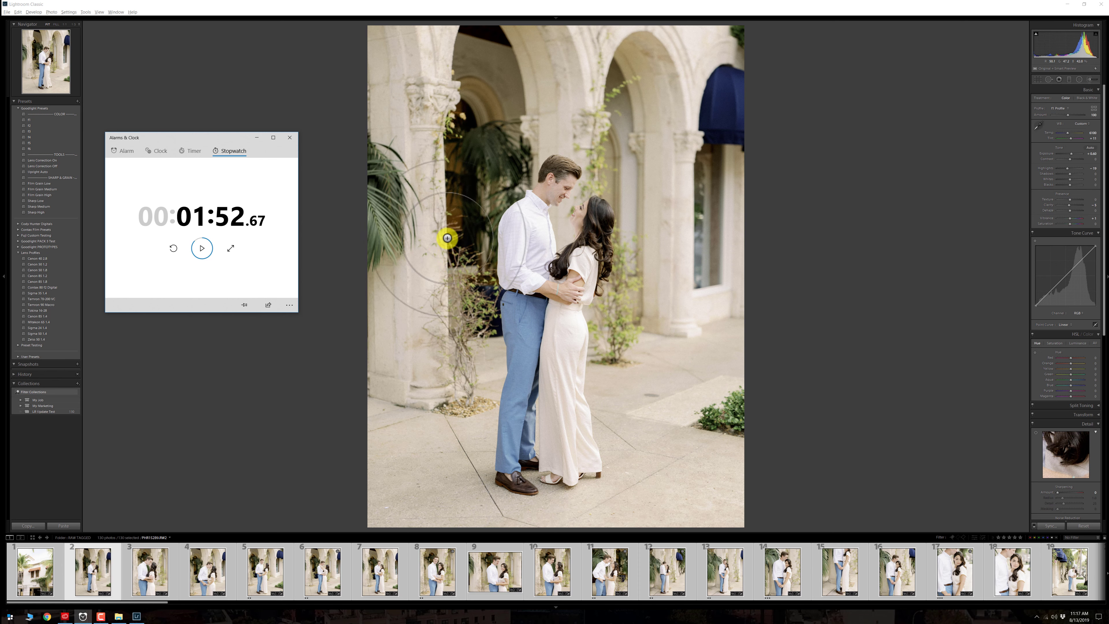
# Show and dismiss the taskbar's hidden icons, then bring the Lightroom window forward.
pyautogui.click(1036, 616)
pyautogui.click(1016, 591)
pyautogui.click(806, 230)
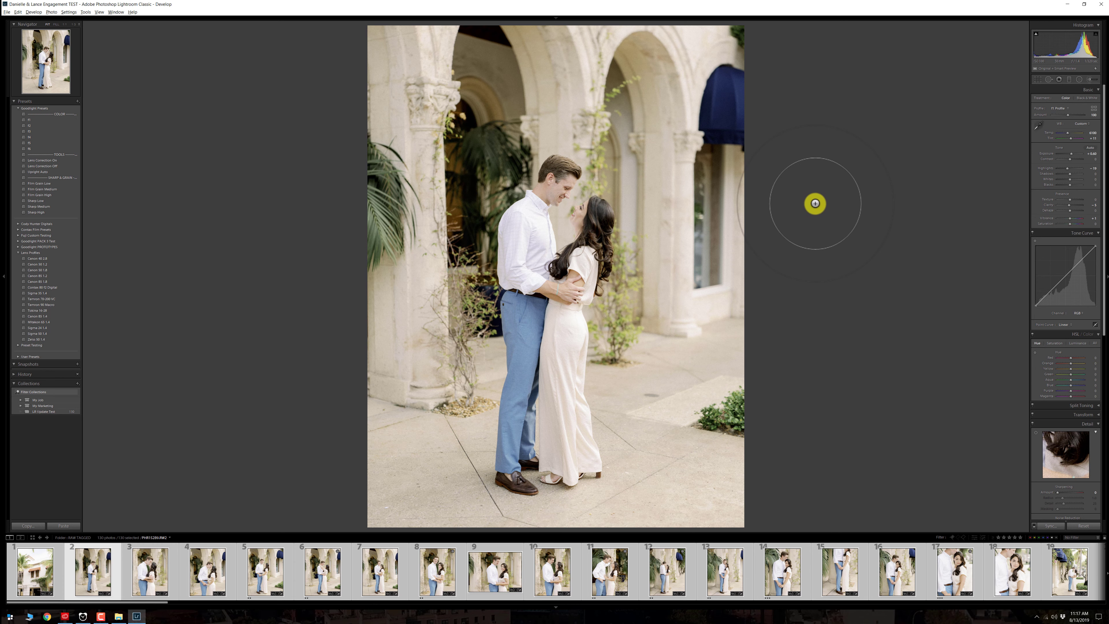
# Toggle the Before view on courtyard photo 12, then open photo 13 in its edited view.
pyautogui.click(689, 563)
pyautogui.press('\\')
pyautogui.press('\\')
pyautogui.press('\\')
pyautogui.press('\\')
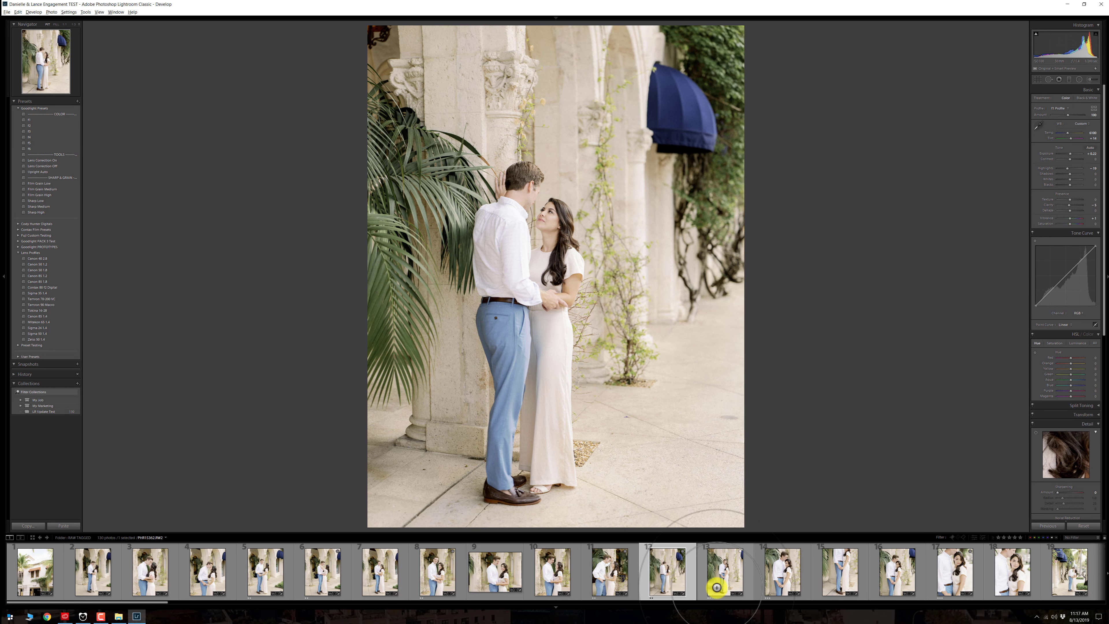
pyautogui.click(718, 575)
pyautogui.press('\\')
pyautogui.press('\\')
pyautogui.press('\\')
pyautogui.press('\\')
pyautogui.press('\\')
pyautogui.press('\\')
# Advance two photos, show the Before view, and toggle the Before/After side-by-side comparison on and off.
pyautogui.press('Right')
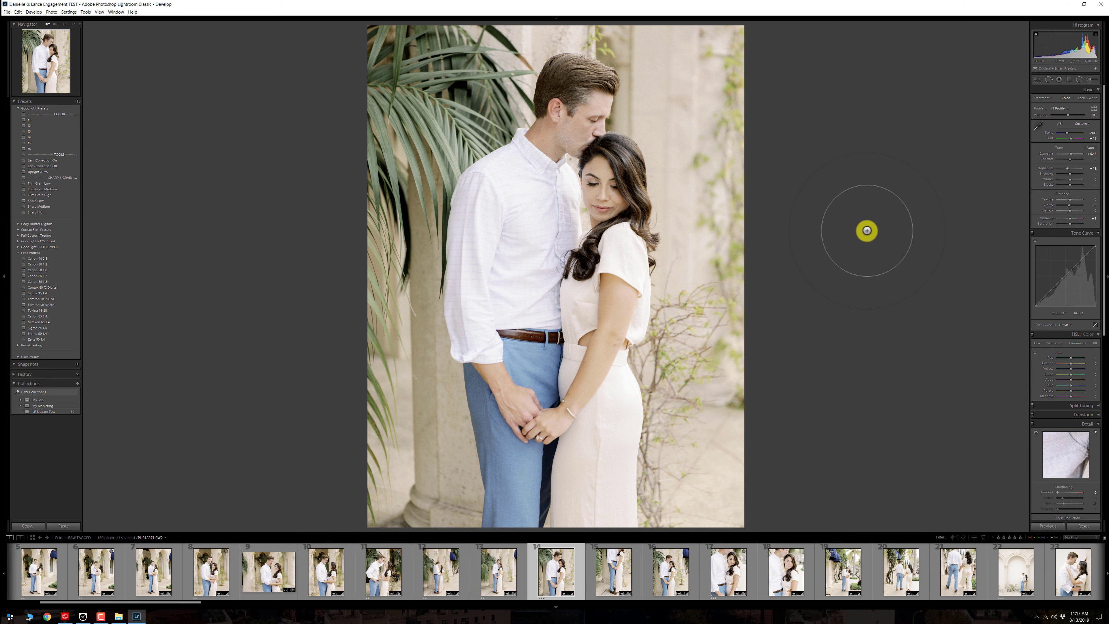
pyautogui.press('Right')
pyautogui.press('\\')
pyautogui.press('\\')
pyautogui.press('\\')
pyautogui.press('\\')
pyautogui.press('\\')
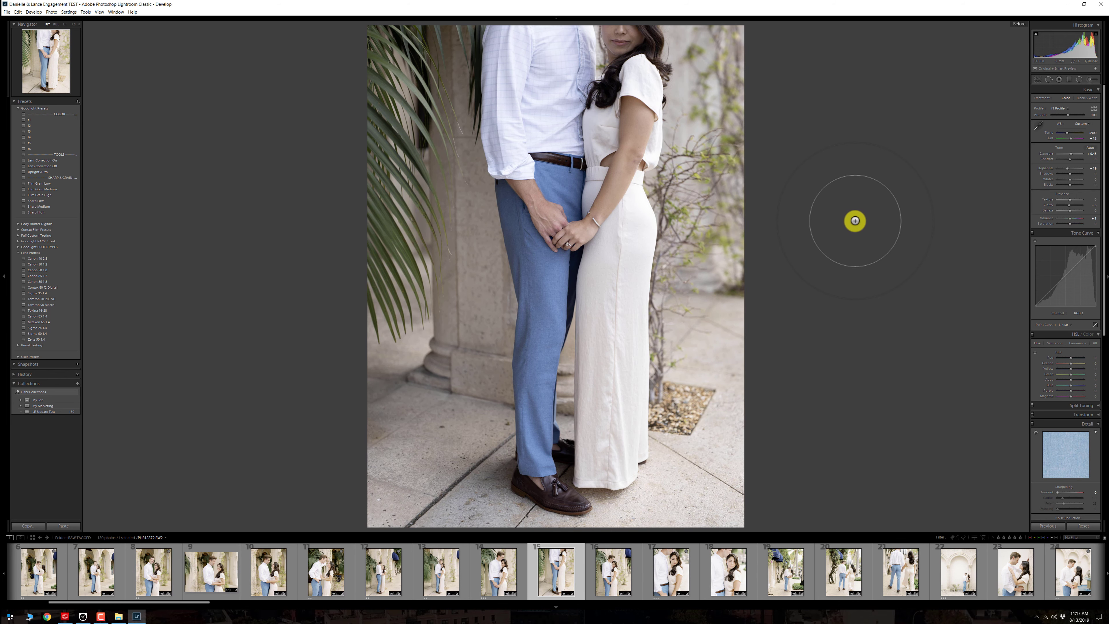
pyautogui.press('y')
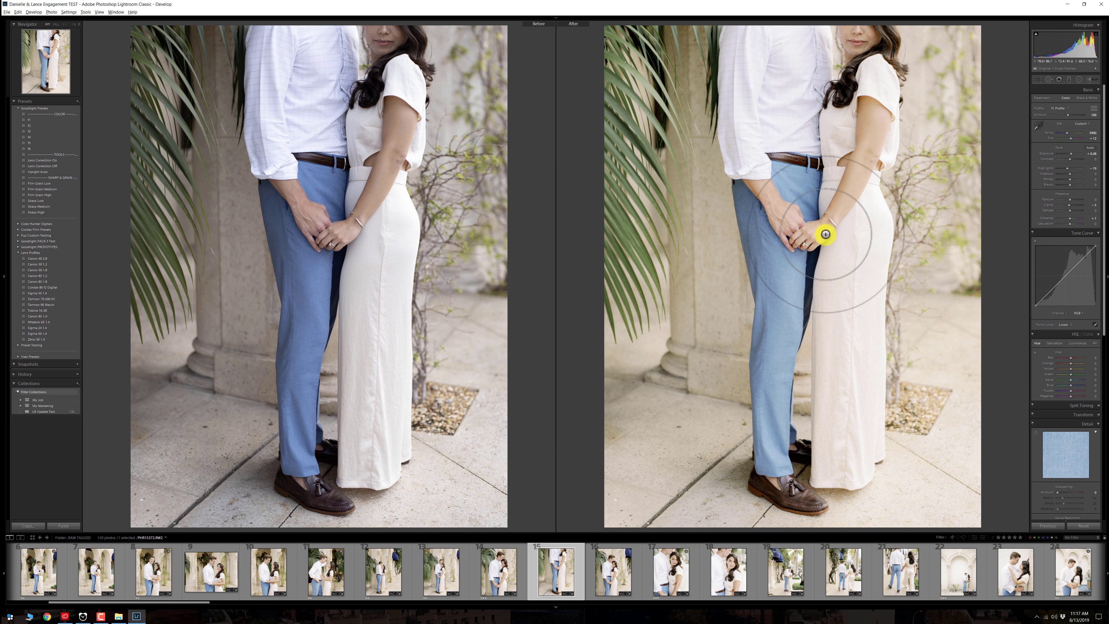
pyautogui.press('y')
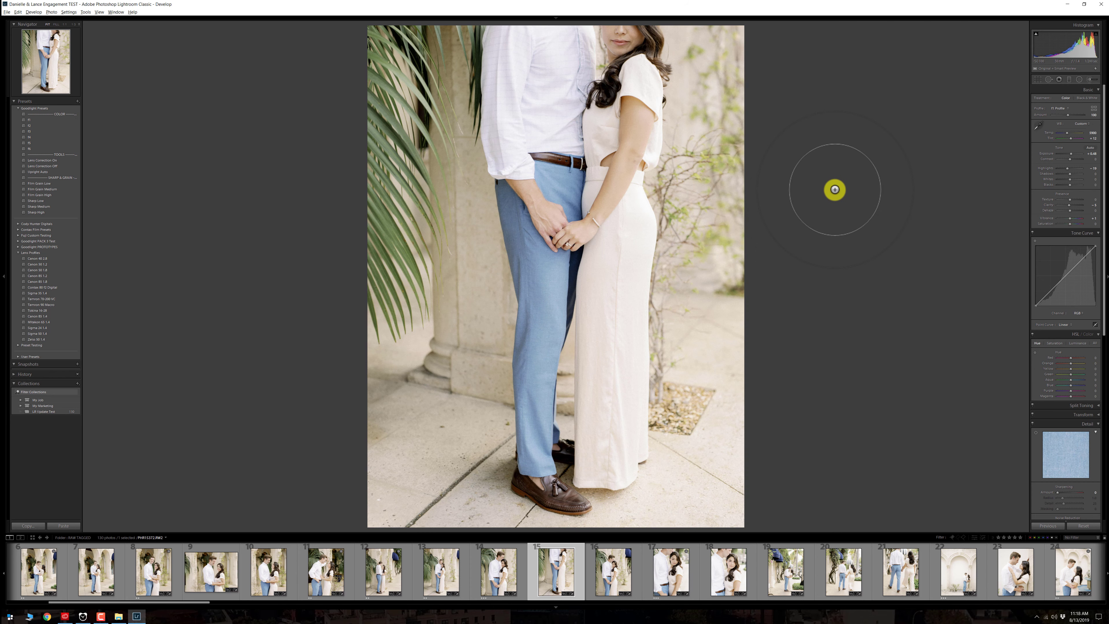